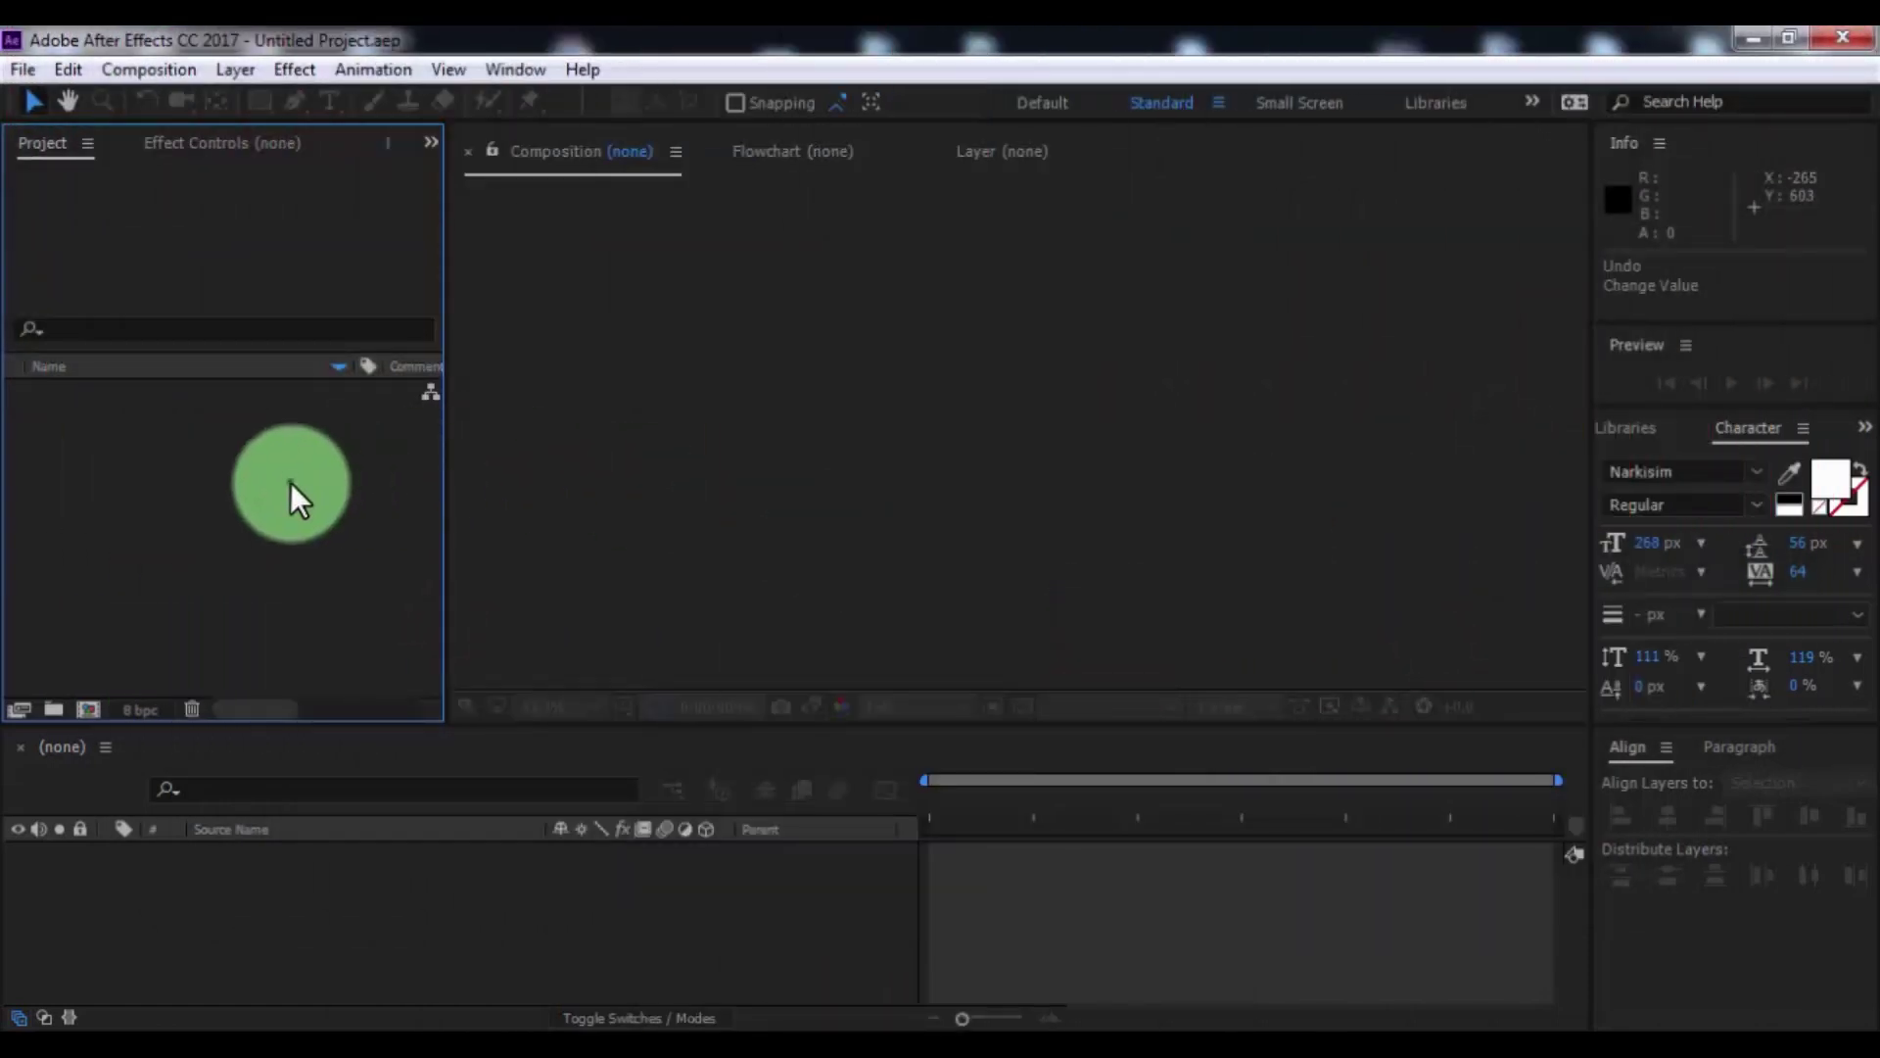
- Create a 1920×1080, 30 fps, 10-second composition named AE Plexus
left_click(148, 68)
left_click(162, 94)
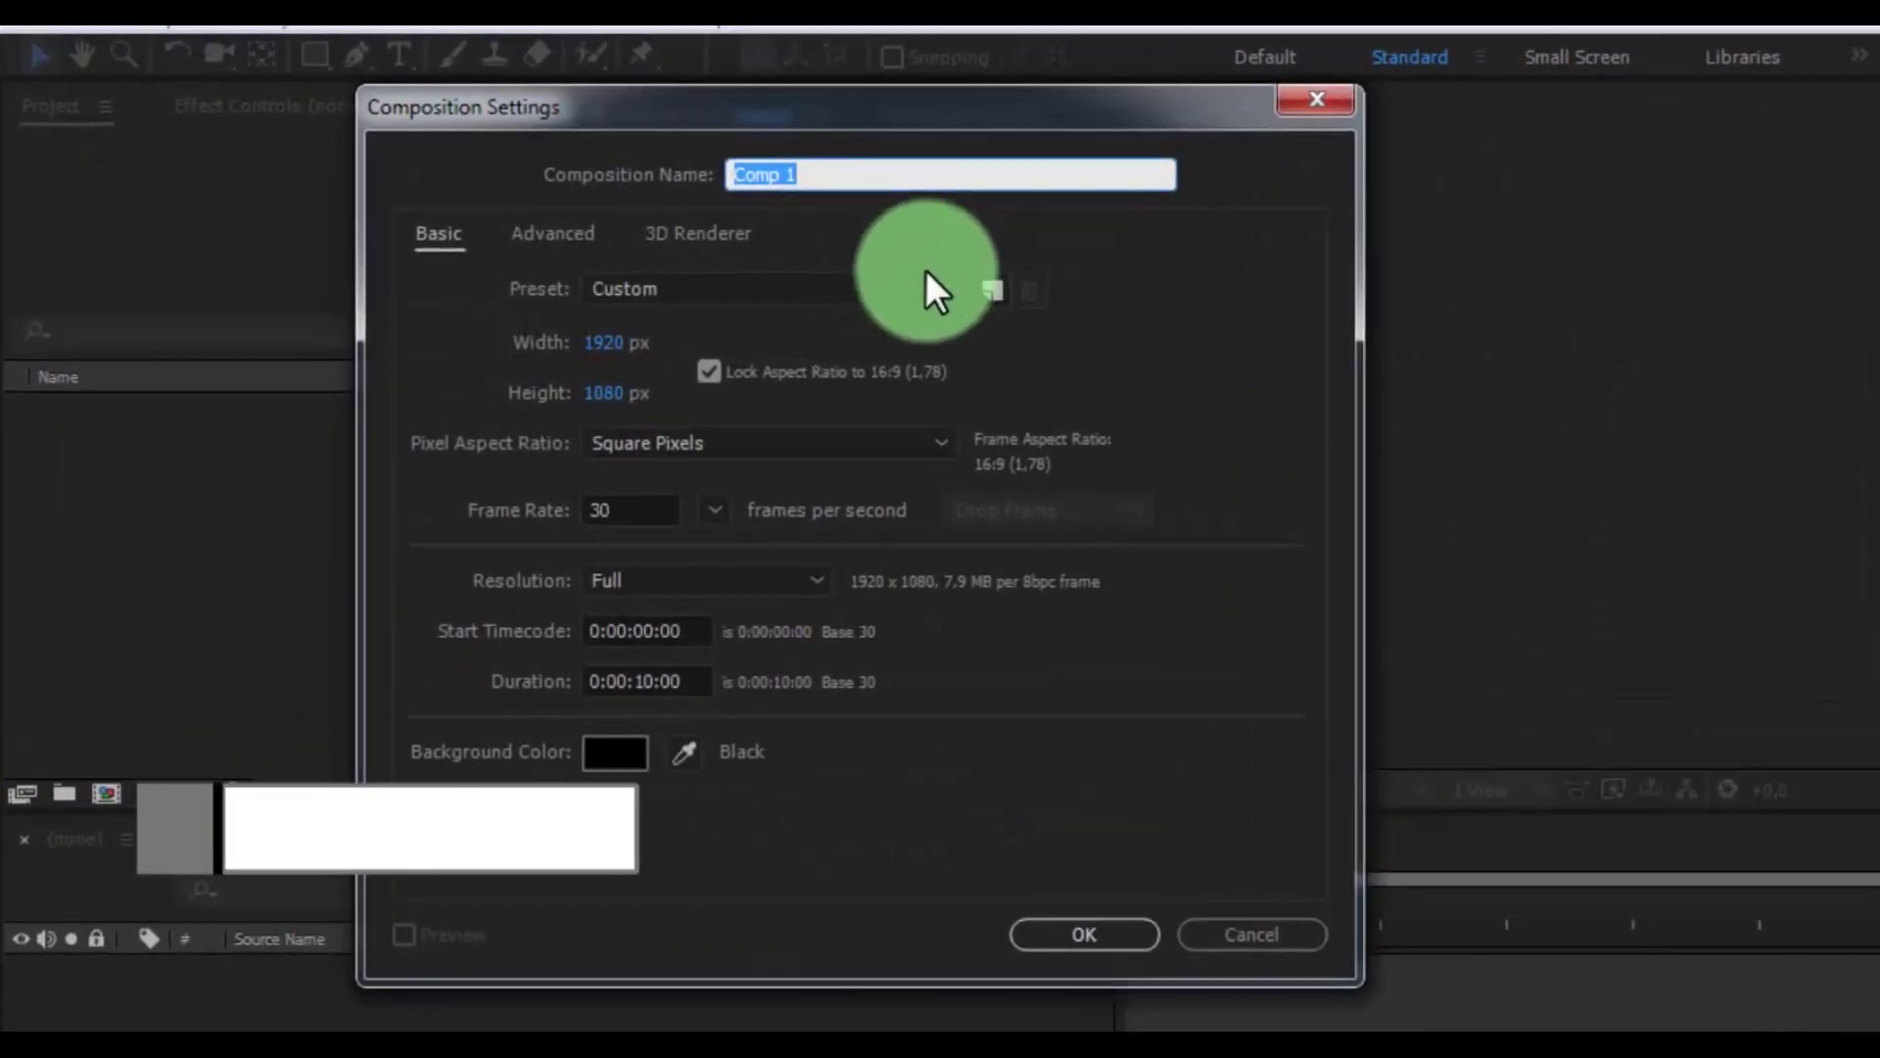
type("AE Plexus")
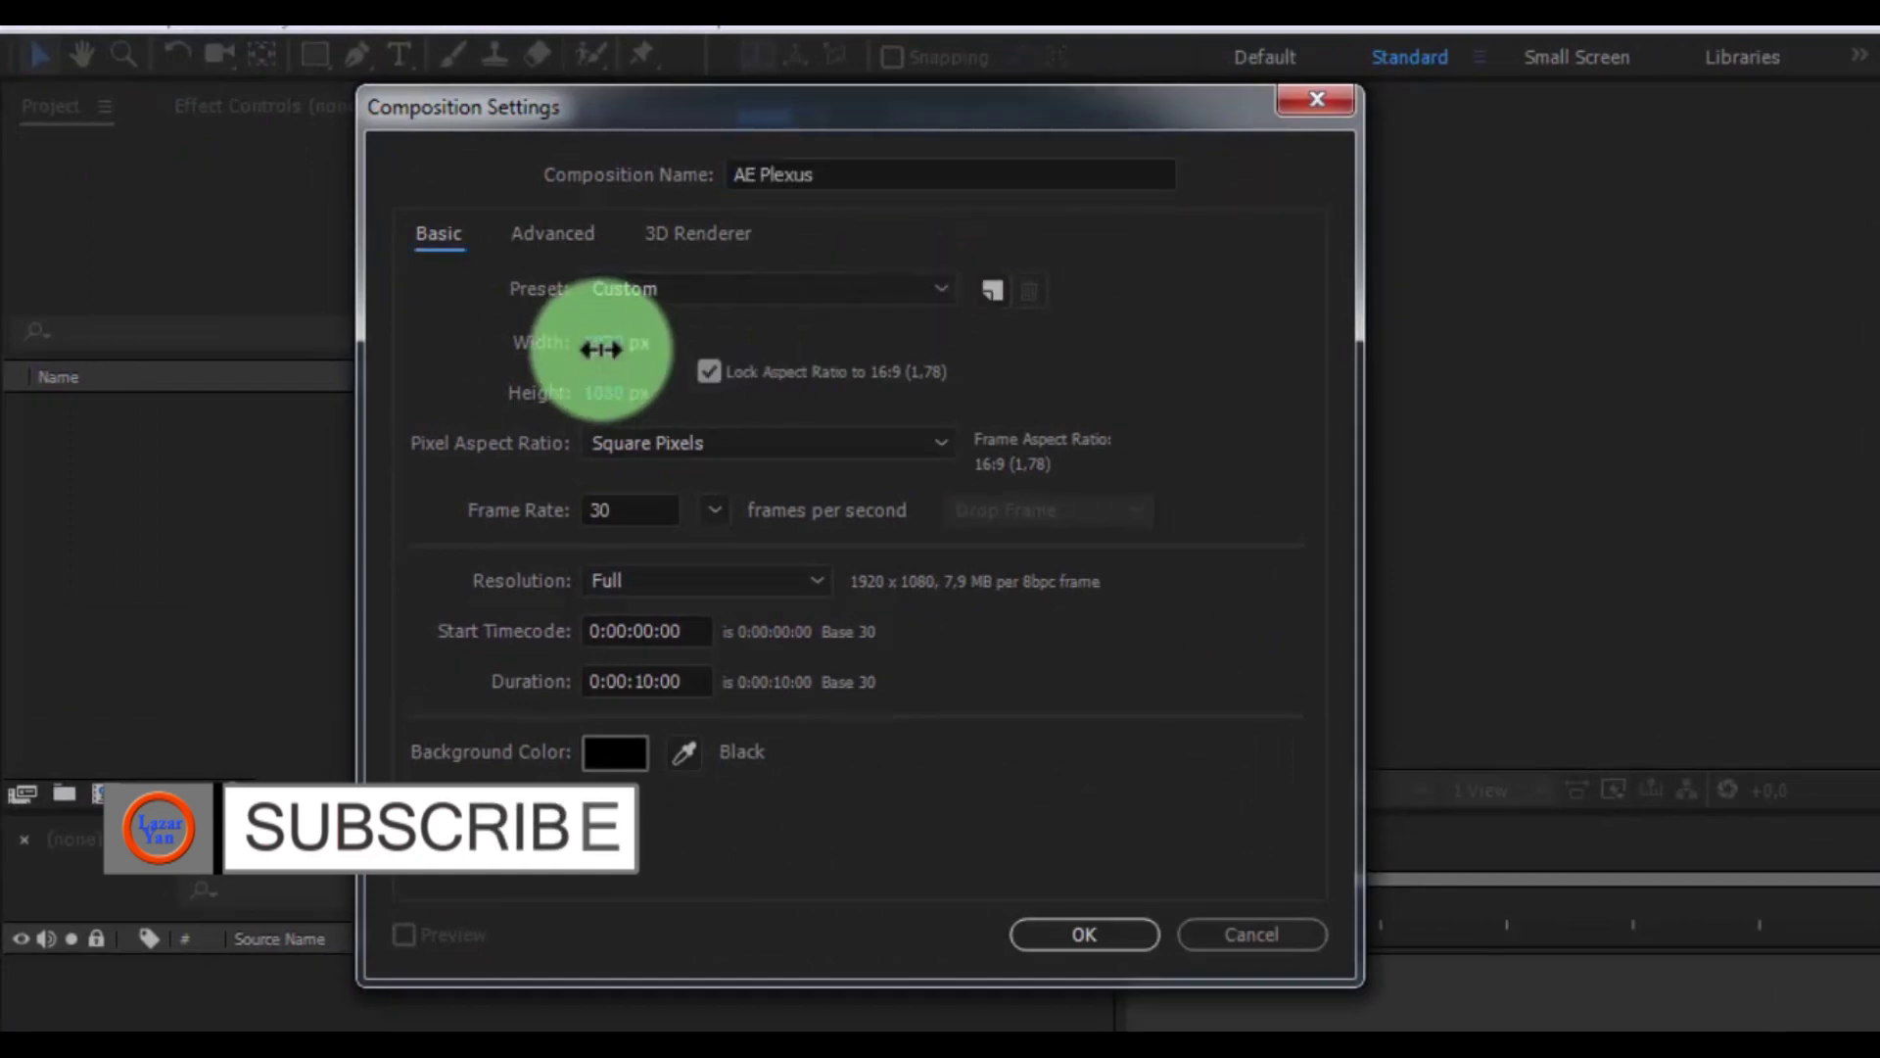
left_click(605, 392)
left_click(688, 678)
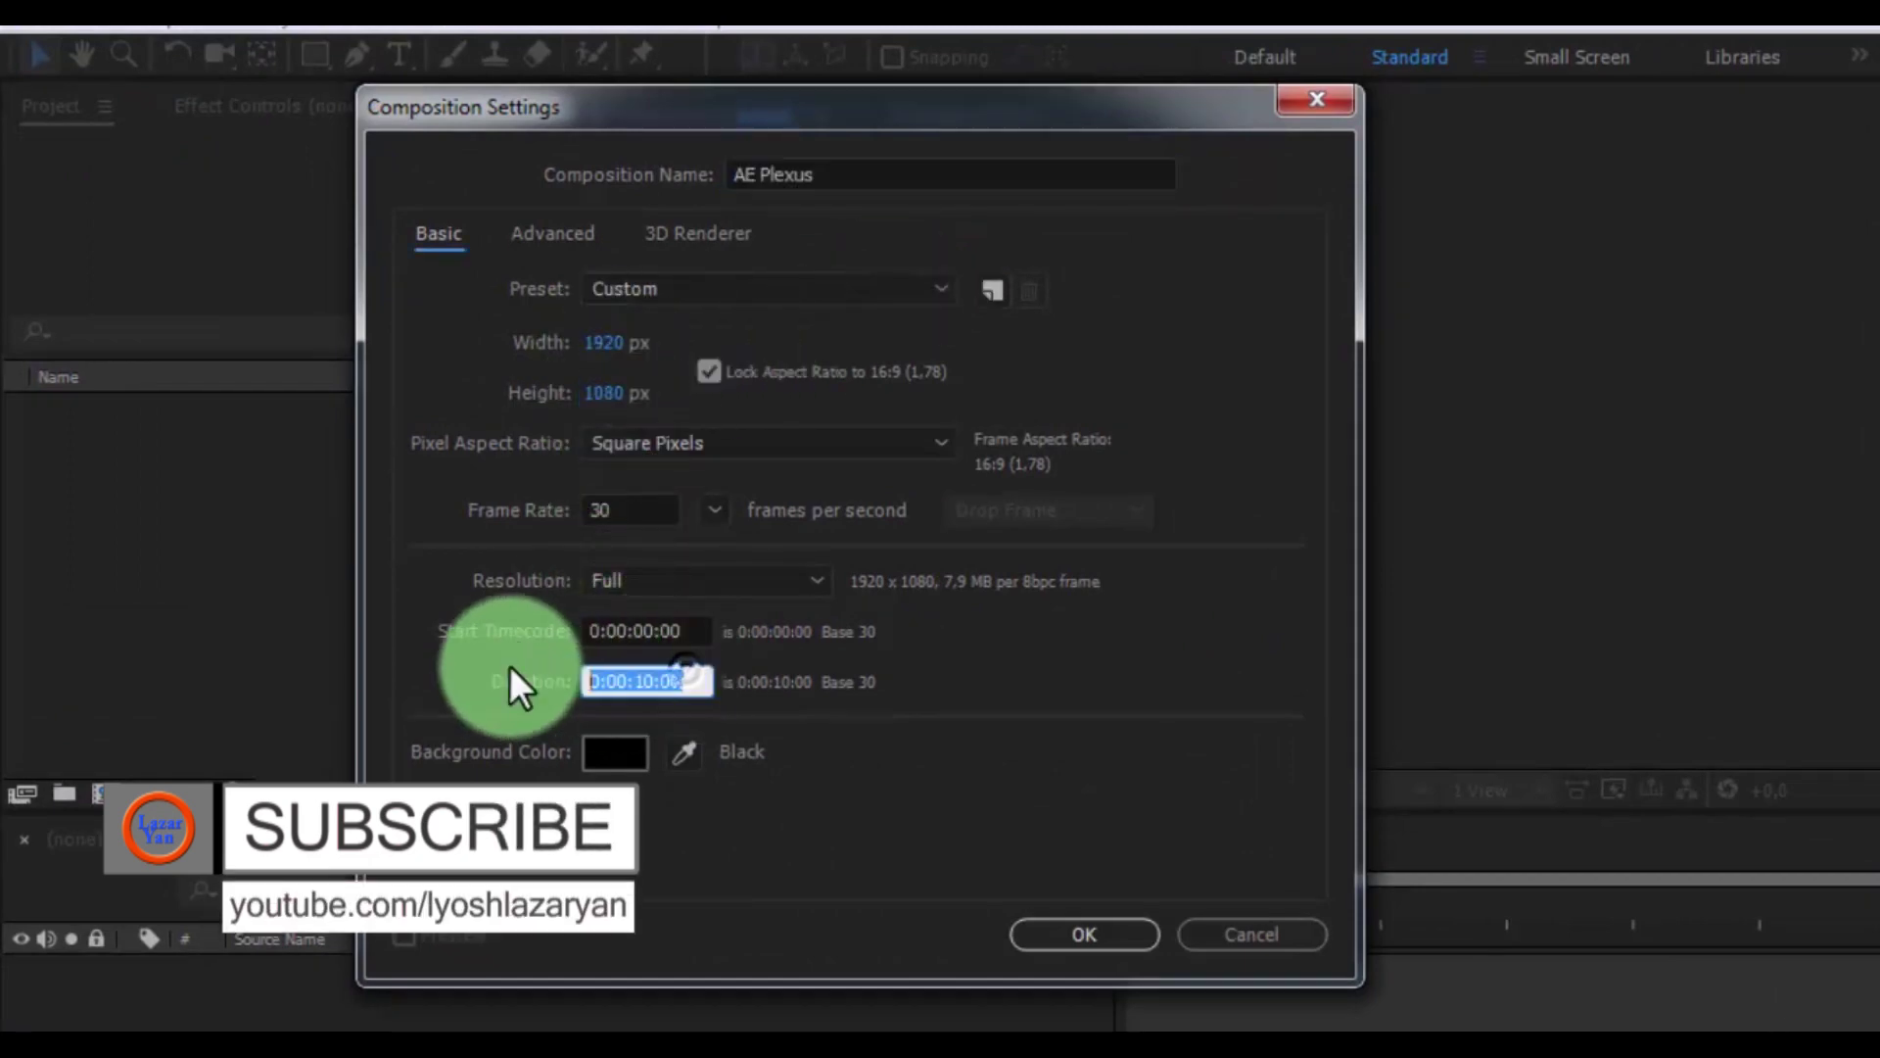
left_click(1084, 934)
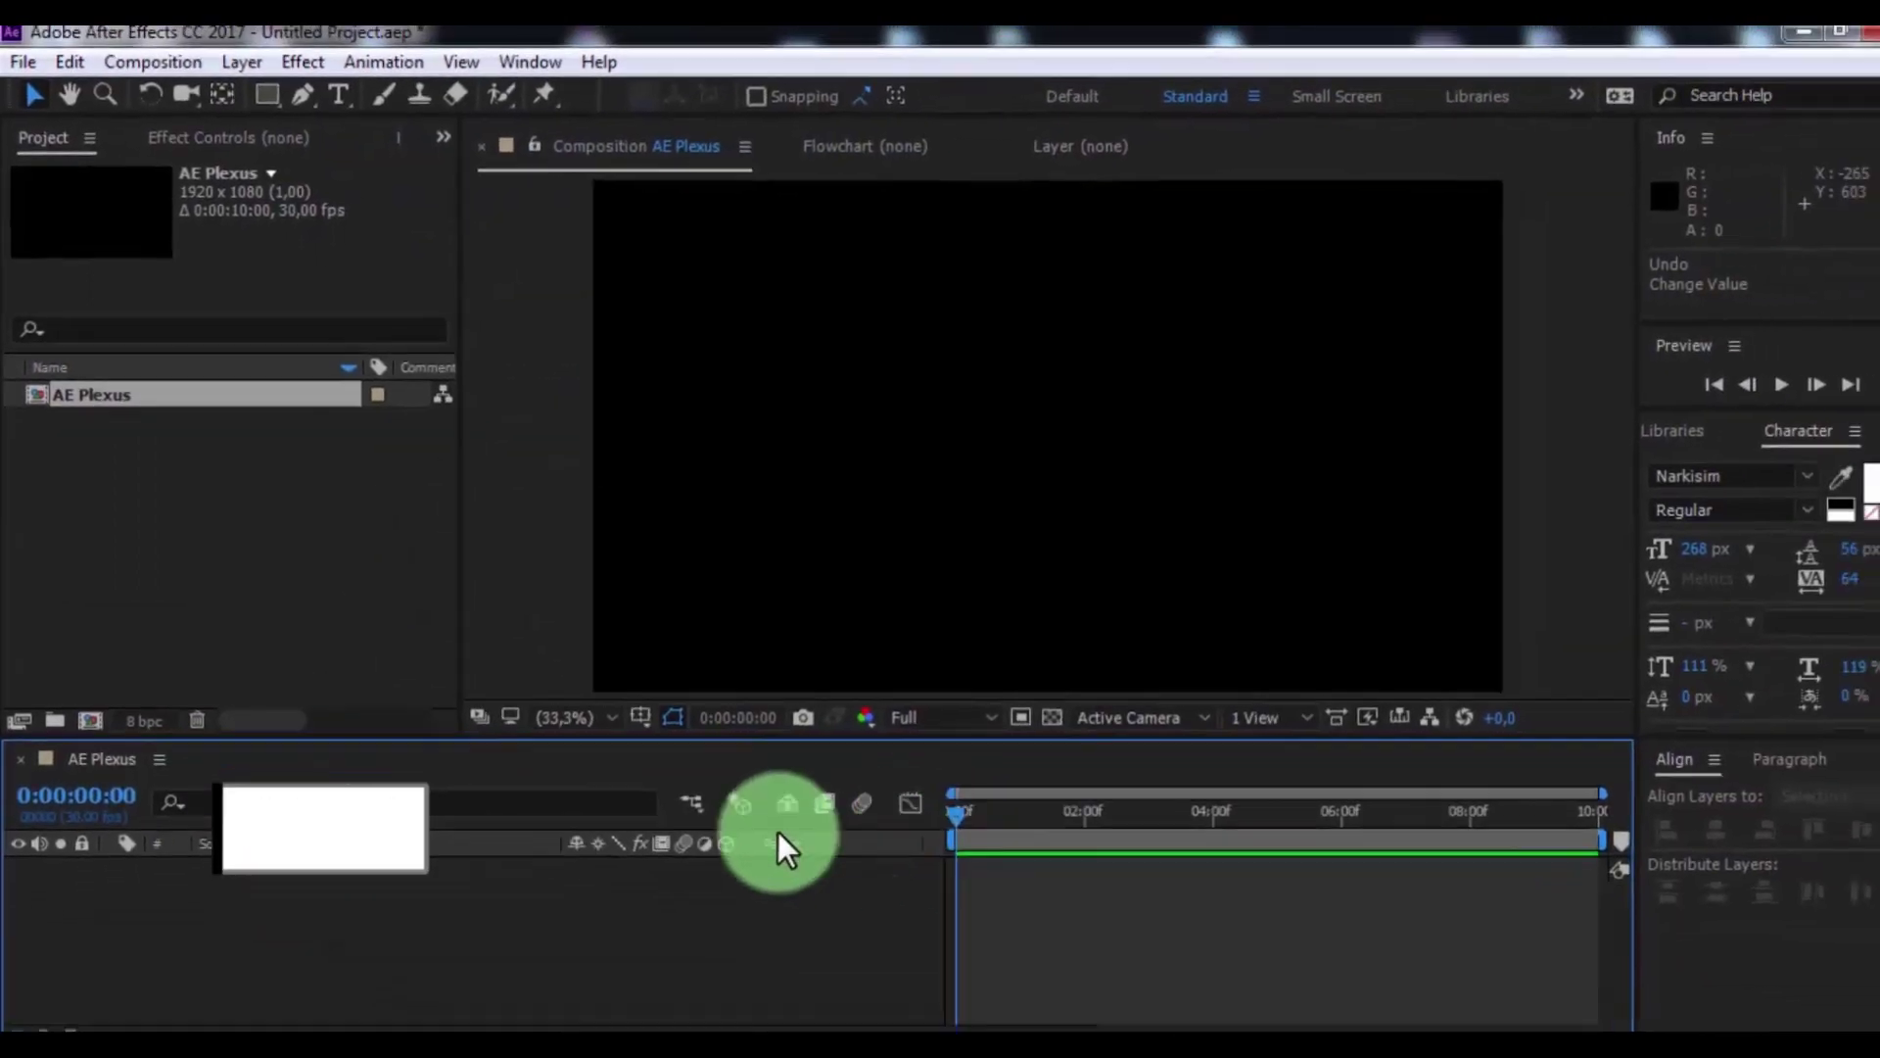
- Add a white full-frame solid layer named Background
right_click(320, 887)
mouse_move(430, 574)
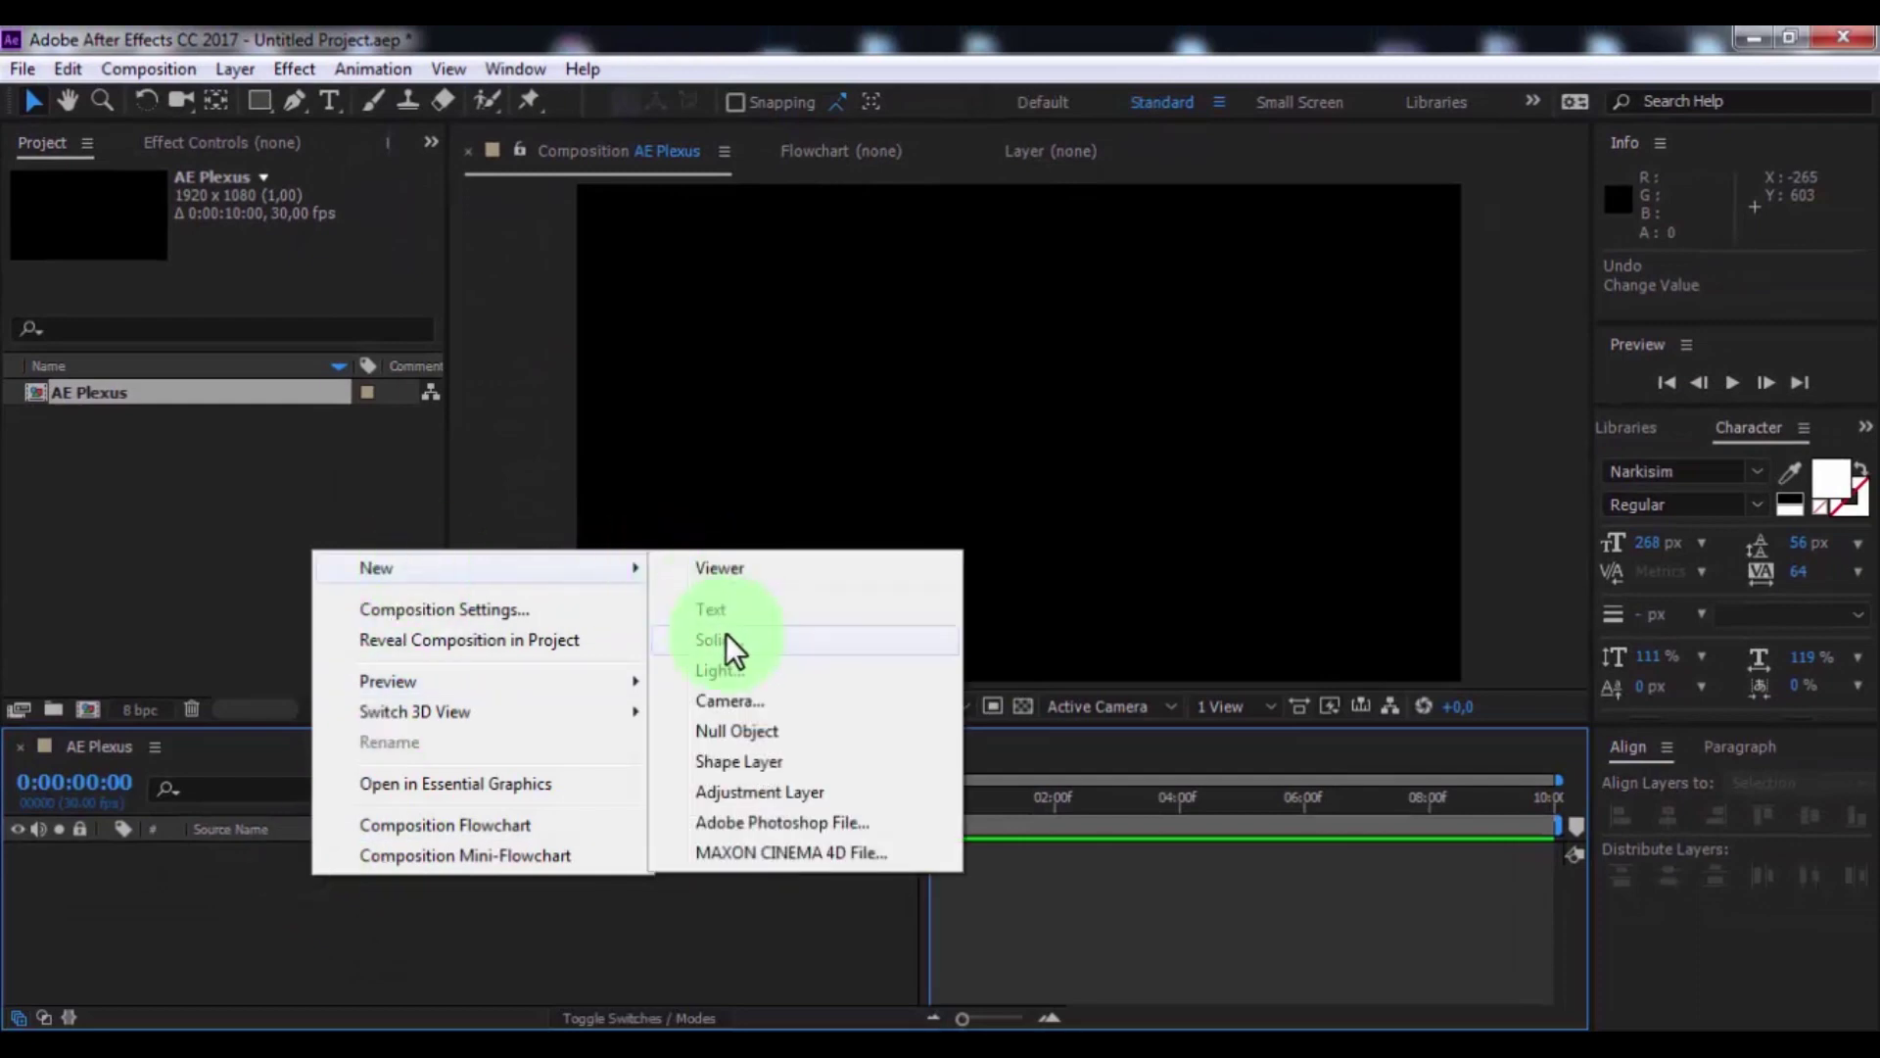
left_click(747, 649)
type("Backgro")
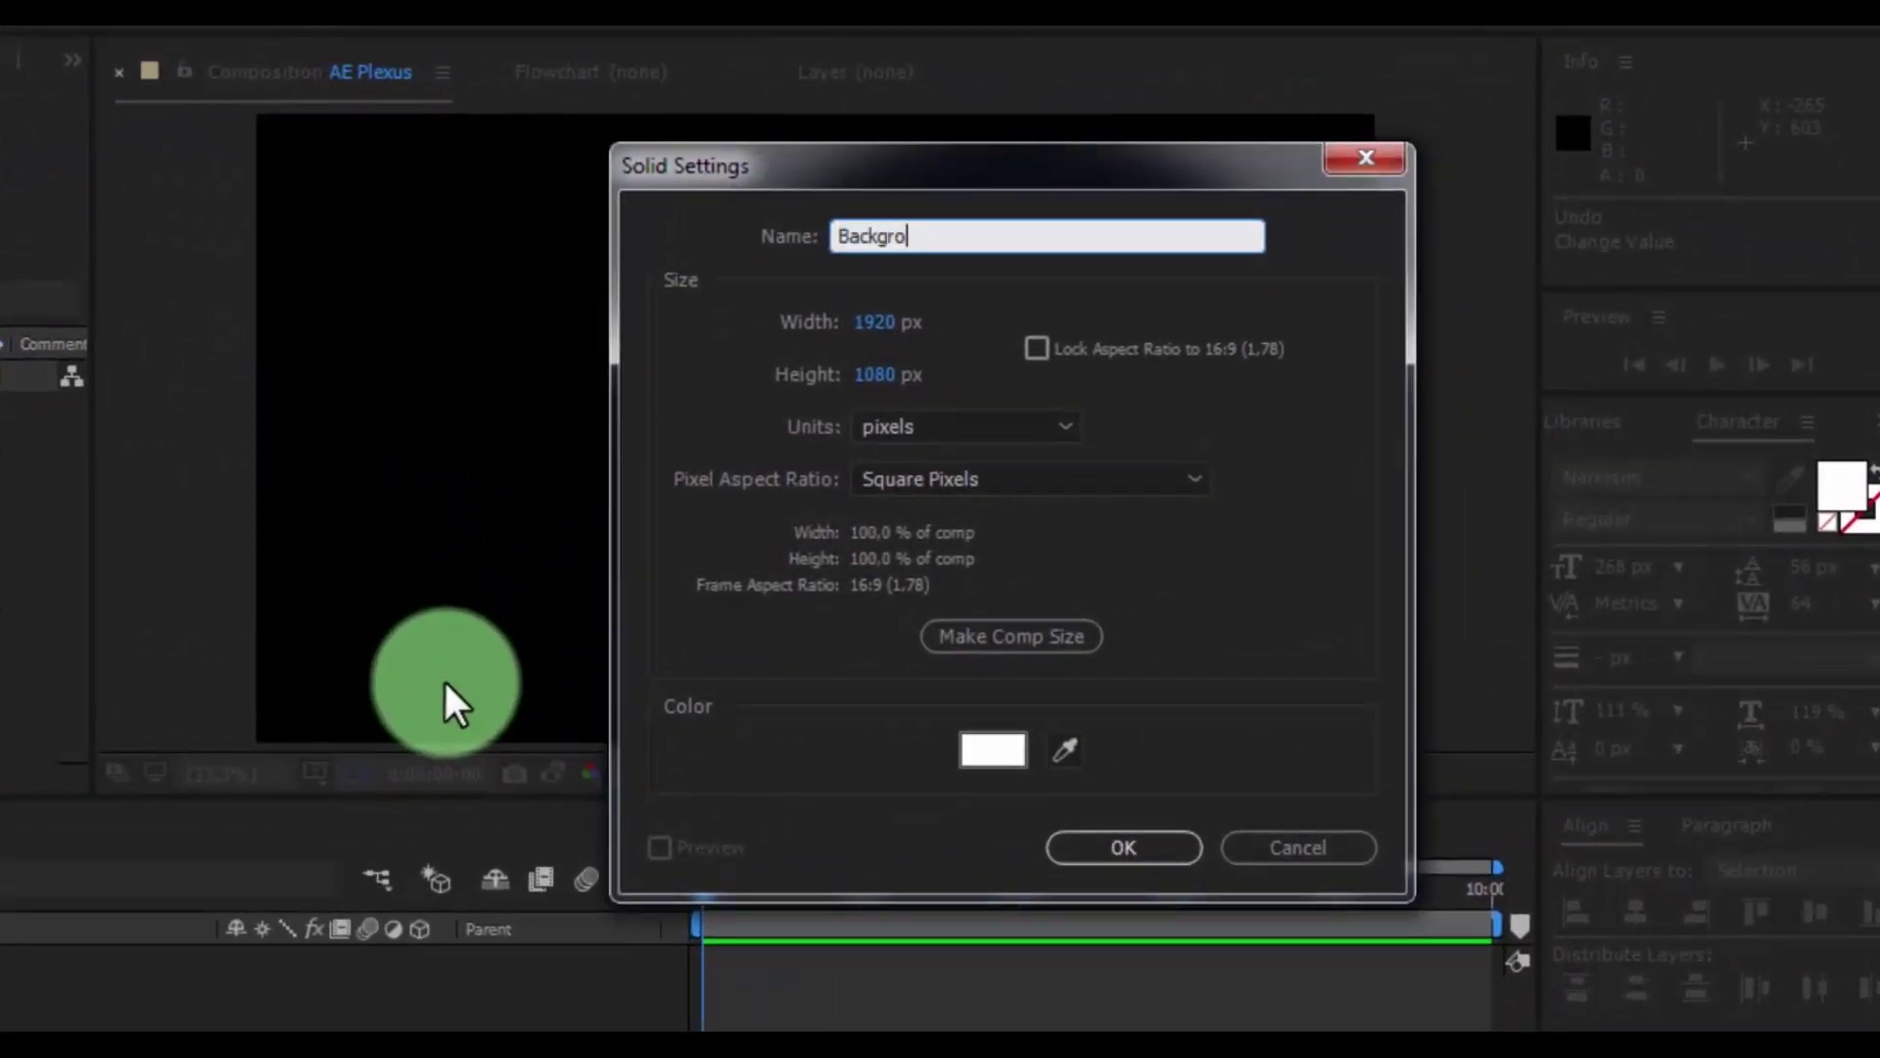
type("und")
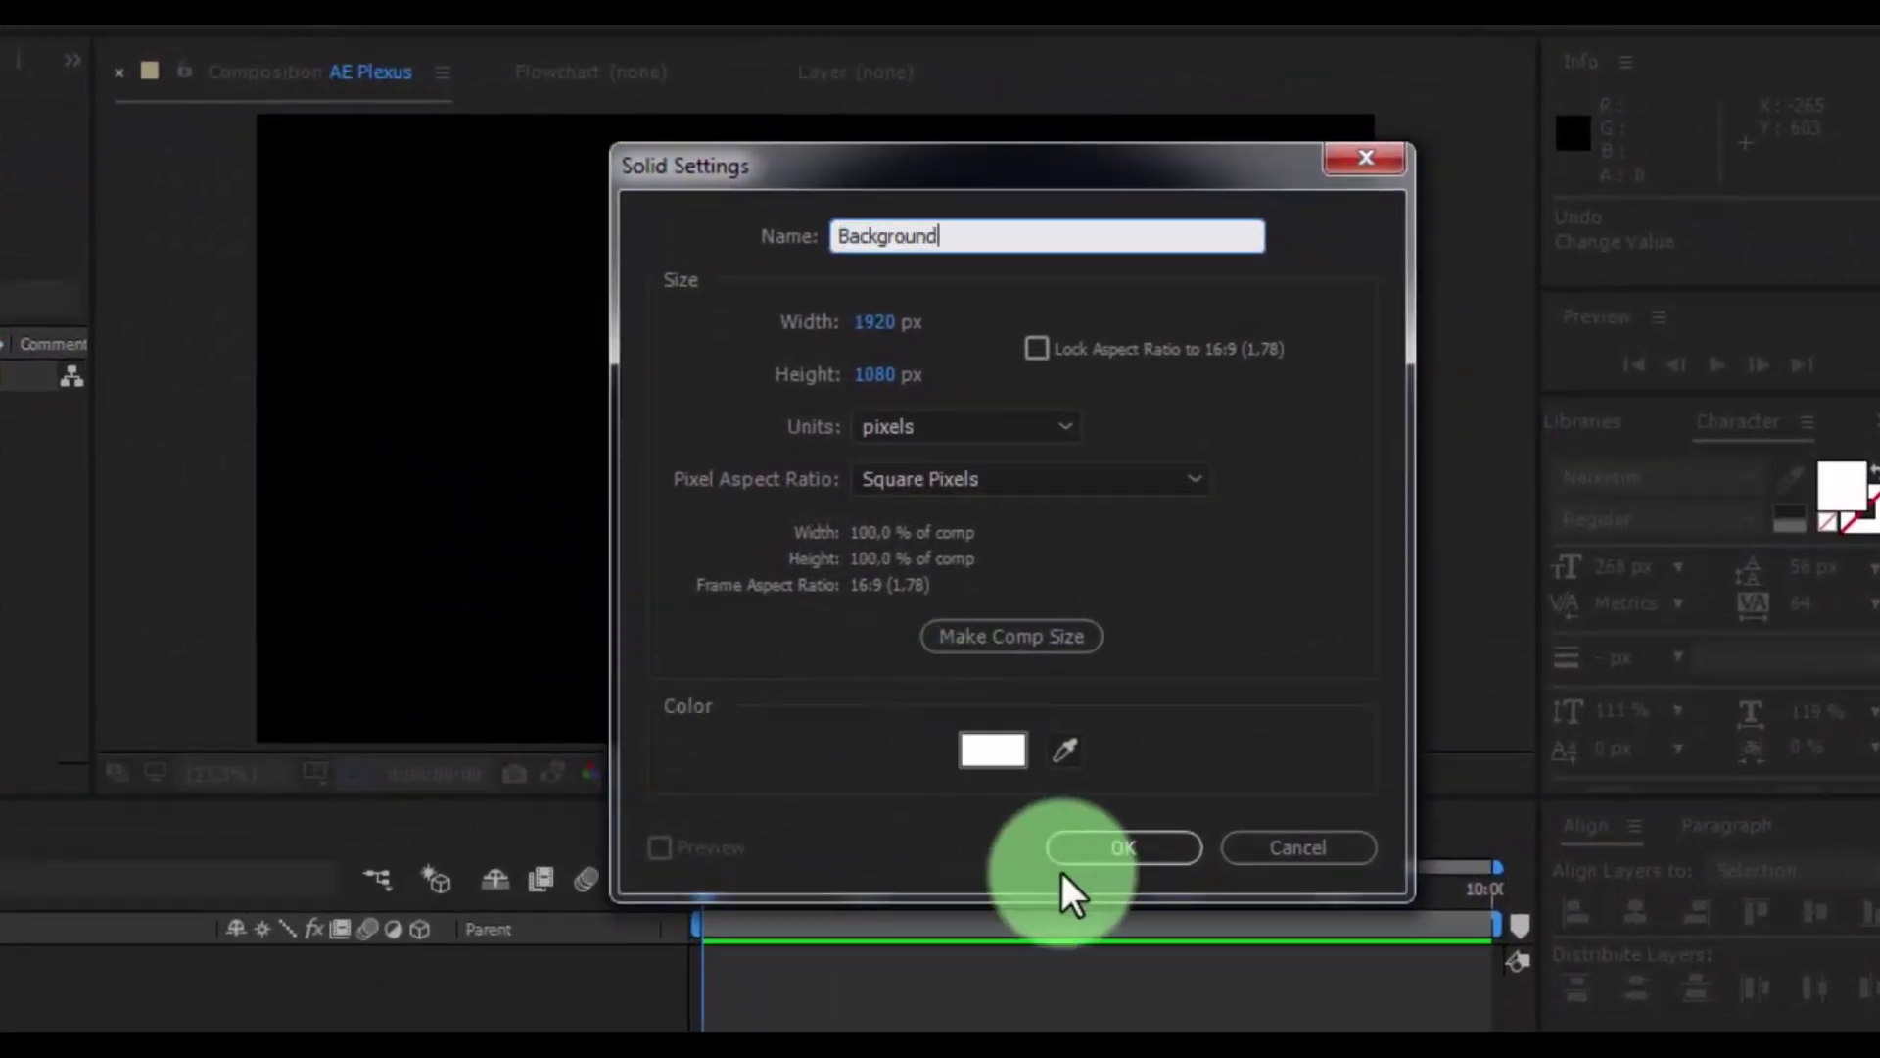
left_click(1099, 862)
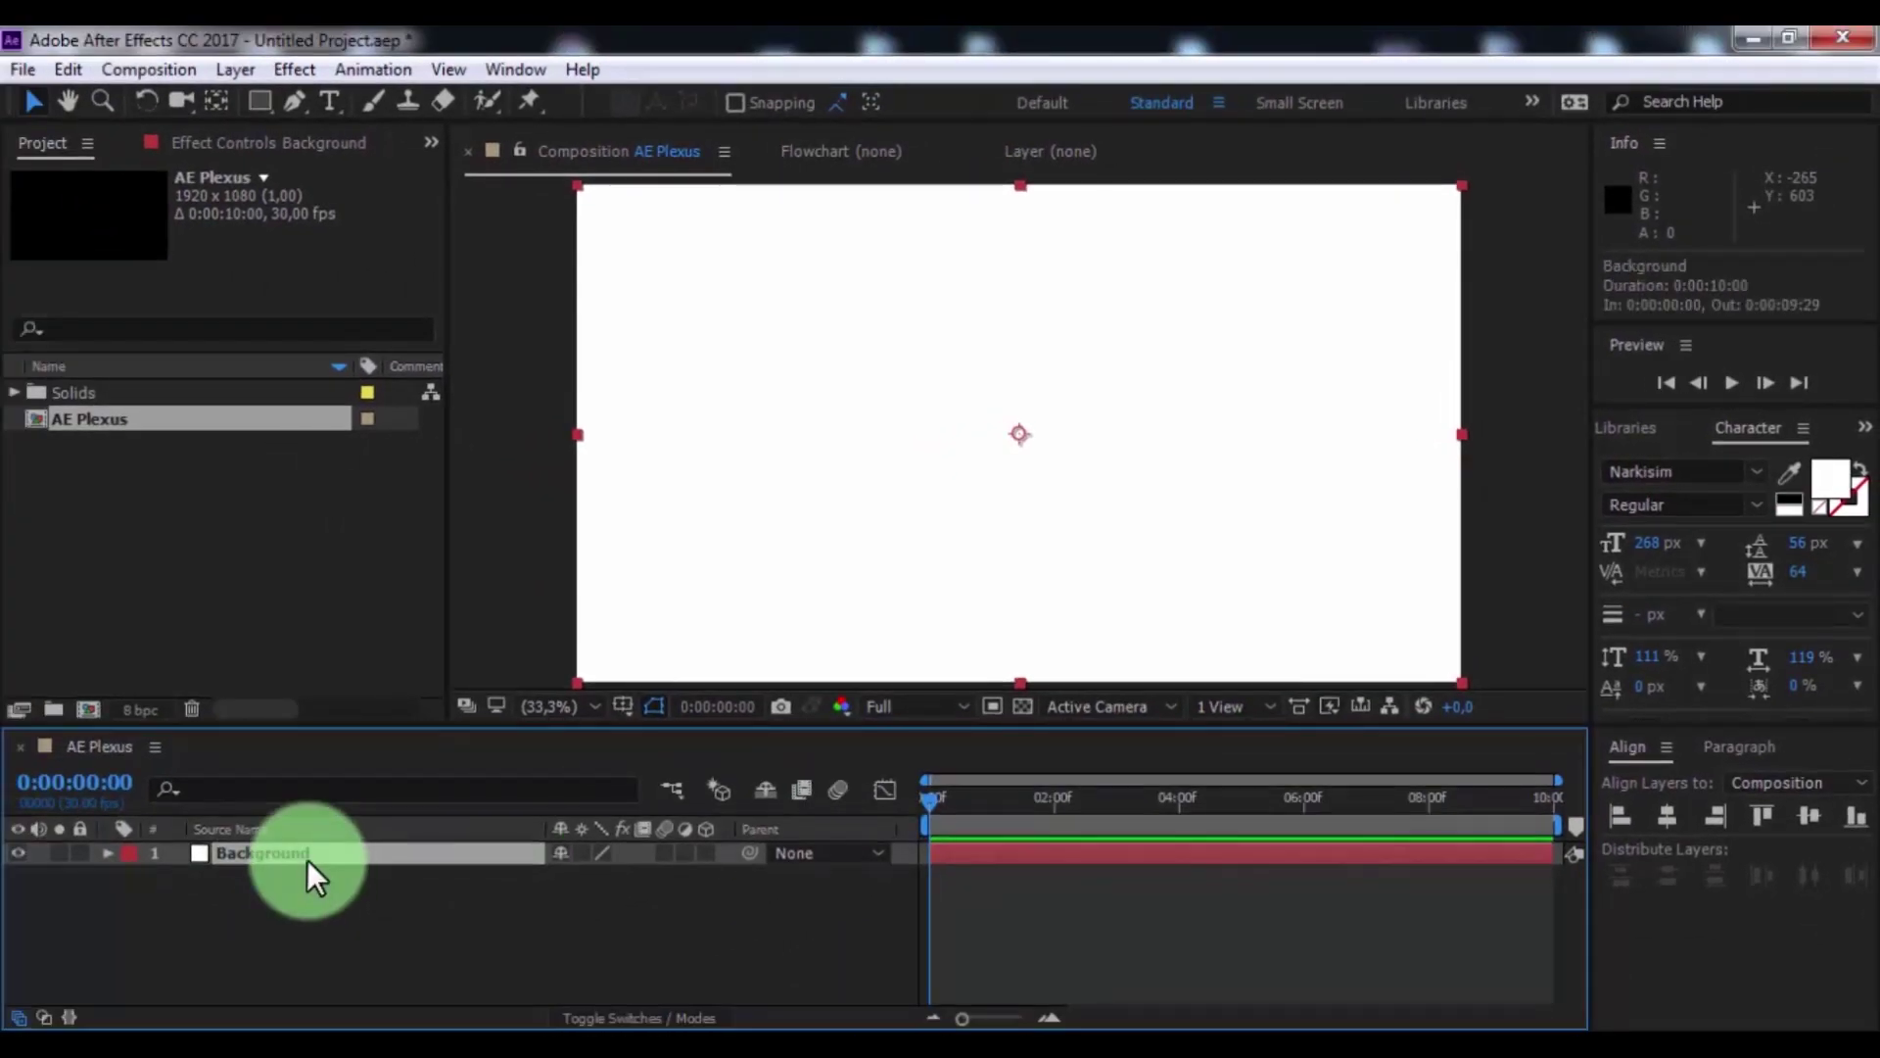
- Apply 4-Color Gradient to Background and set Color 1 to black
left_click(294, 68)
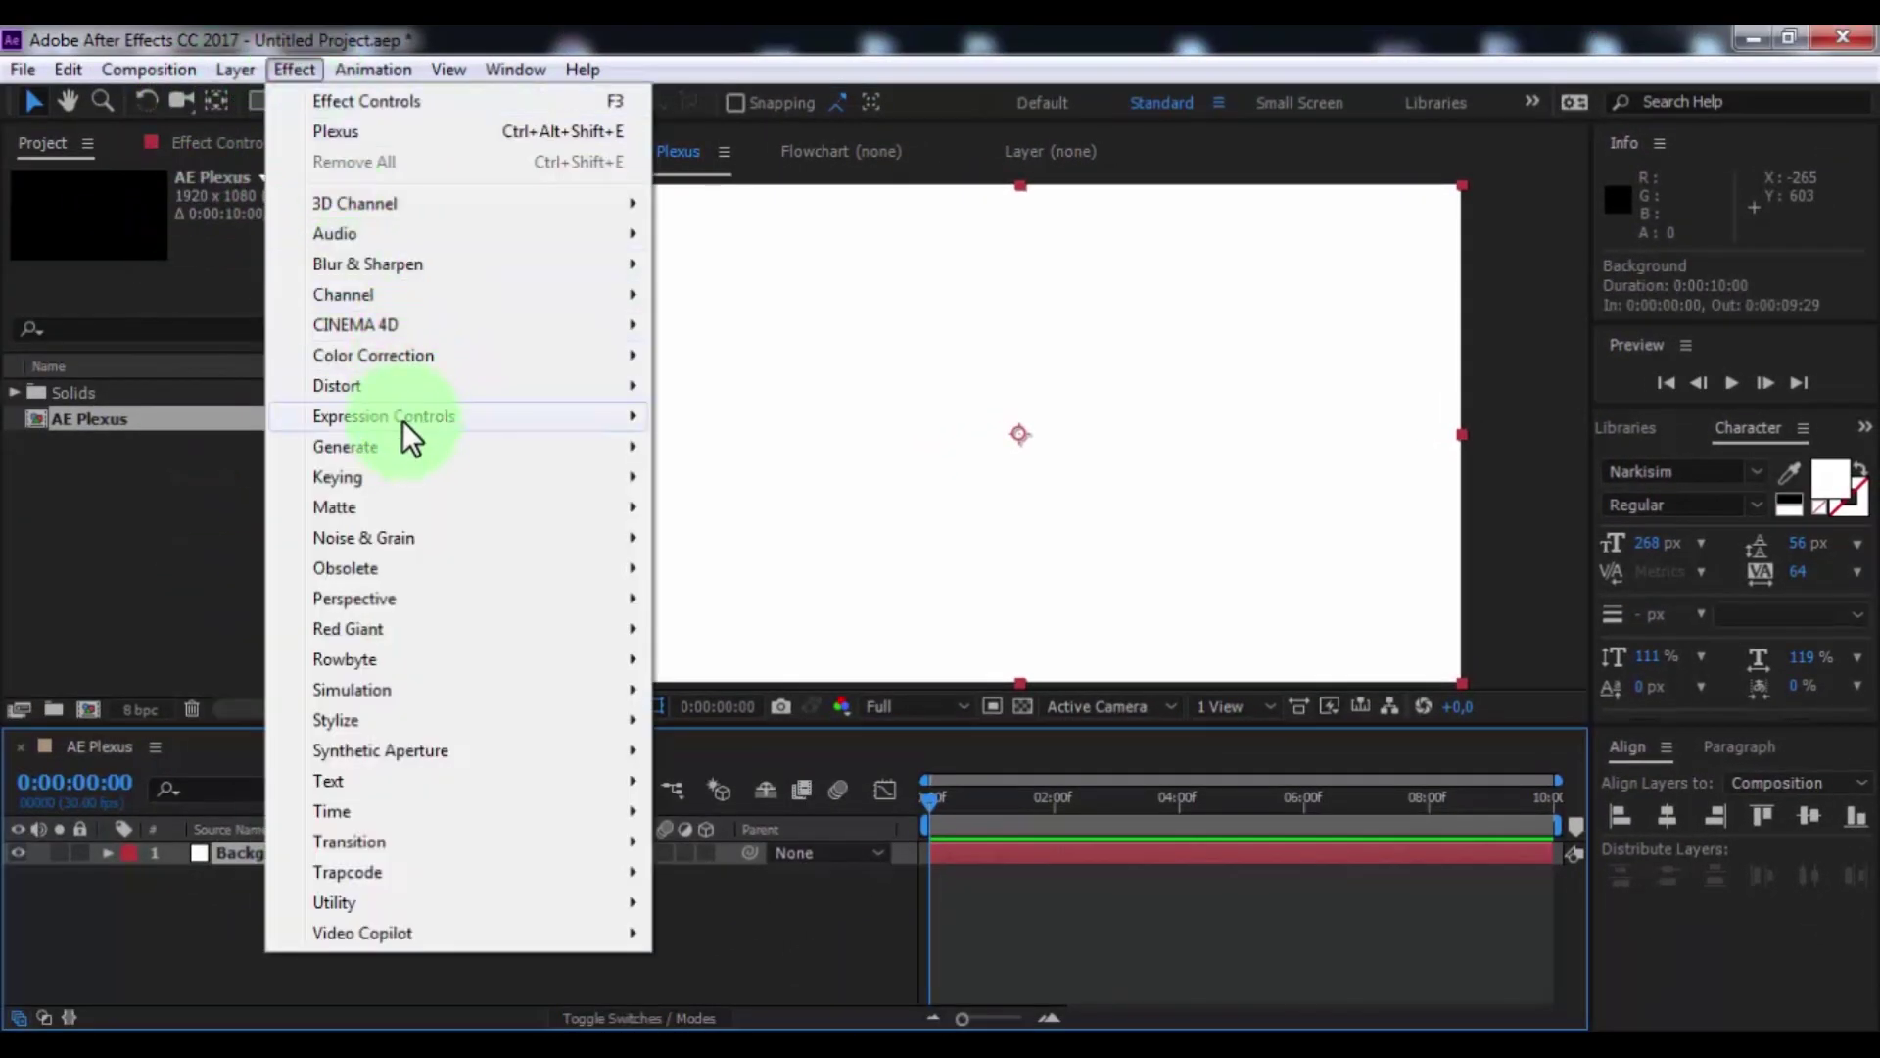
mouse_move(403, 437)
left_click(760, 306)
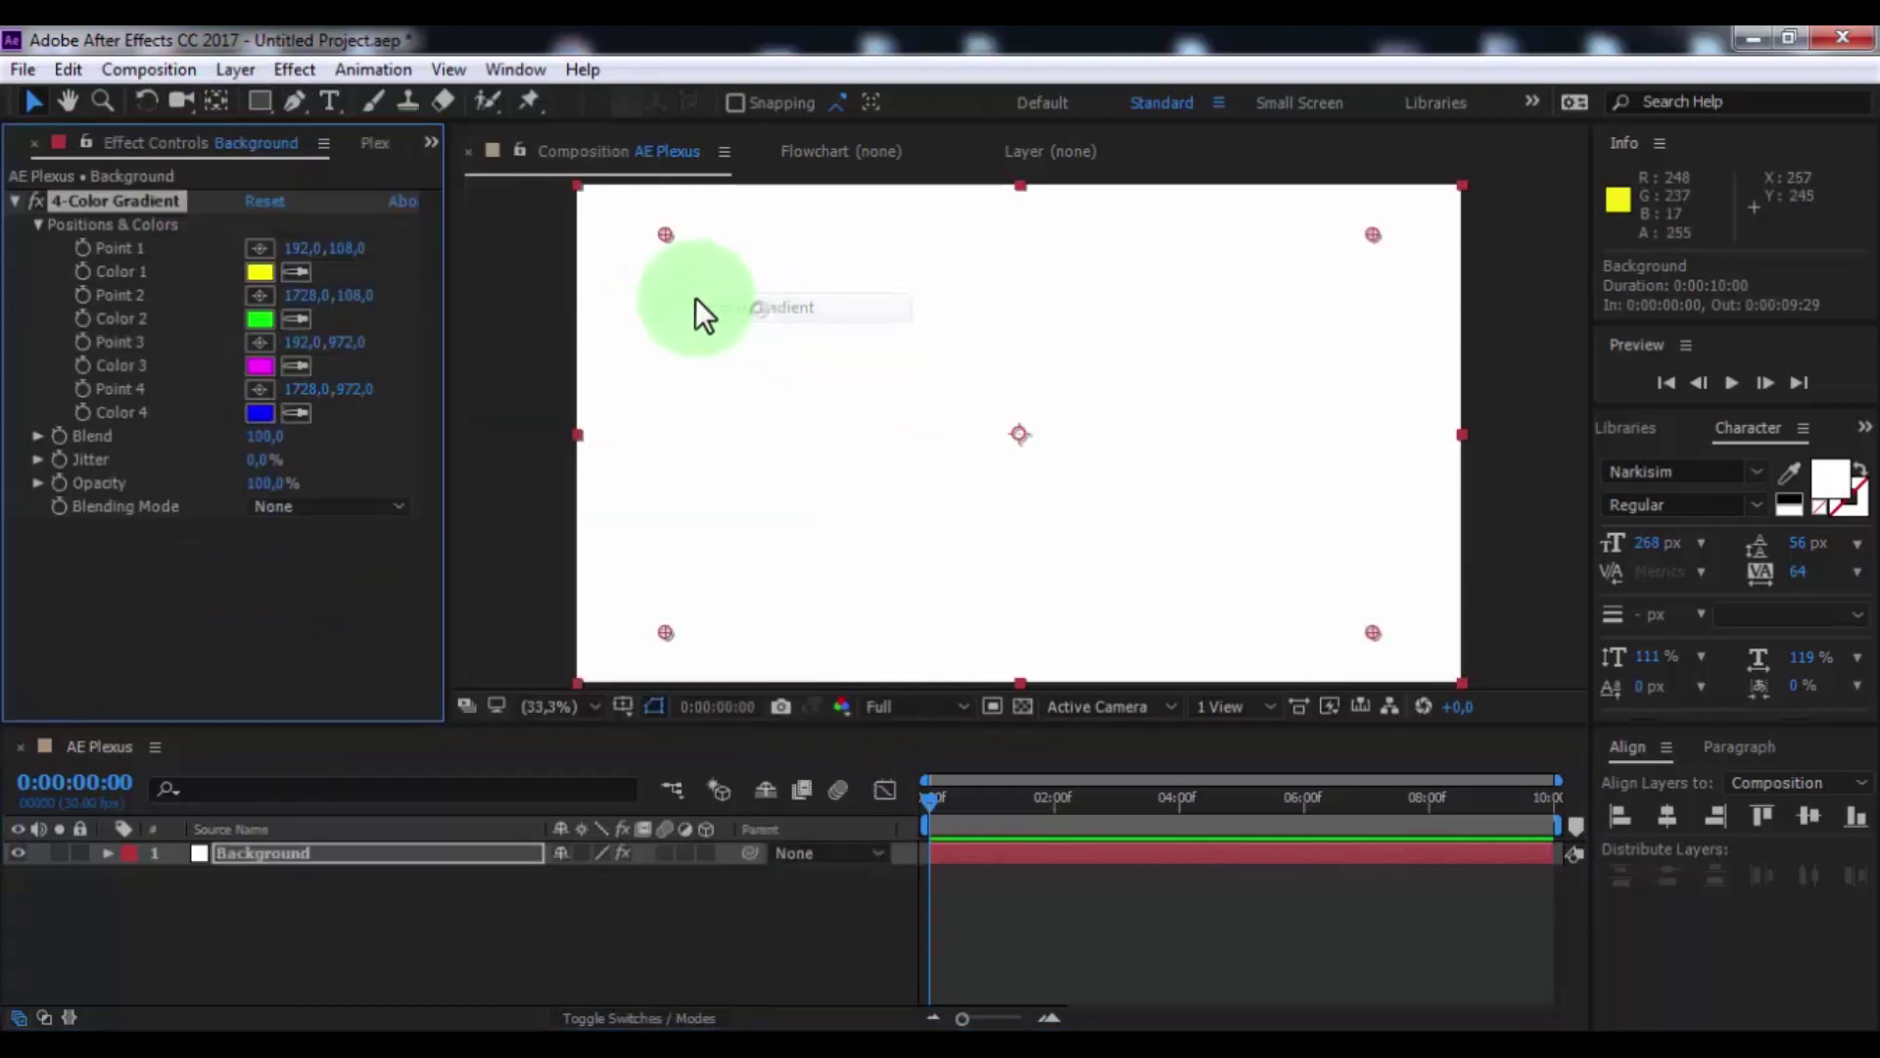
left_click(260, 273)
left_click_drag(277, 421, 187, 881)
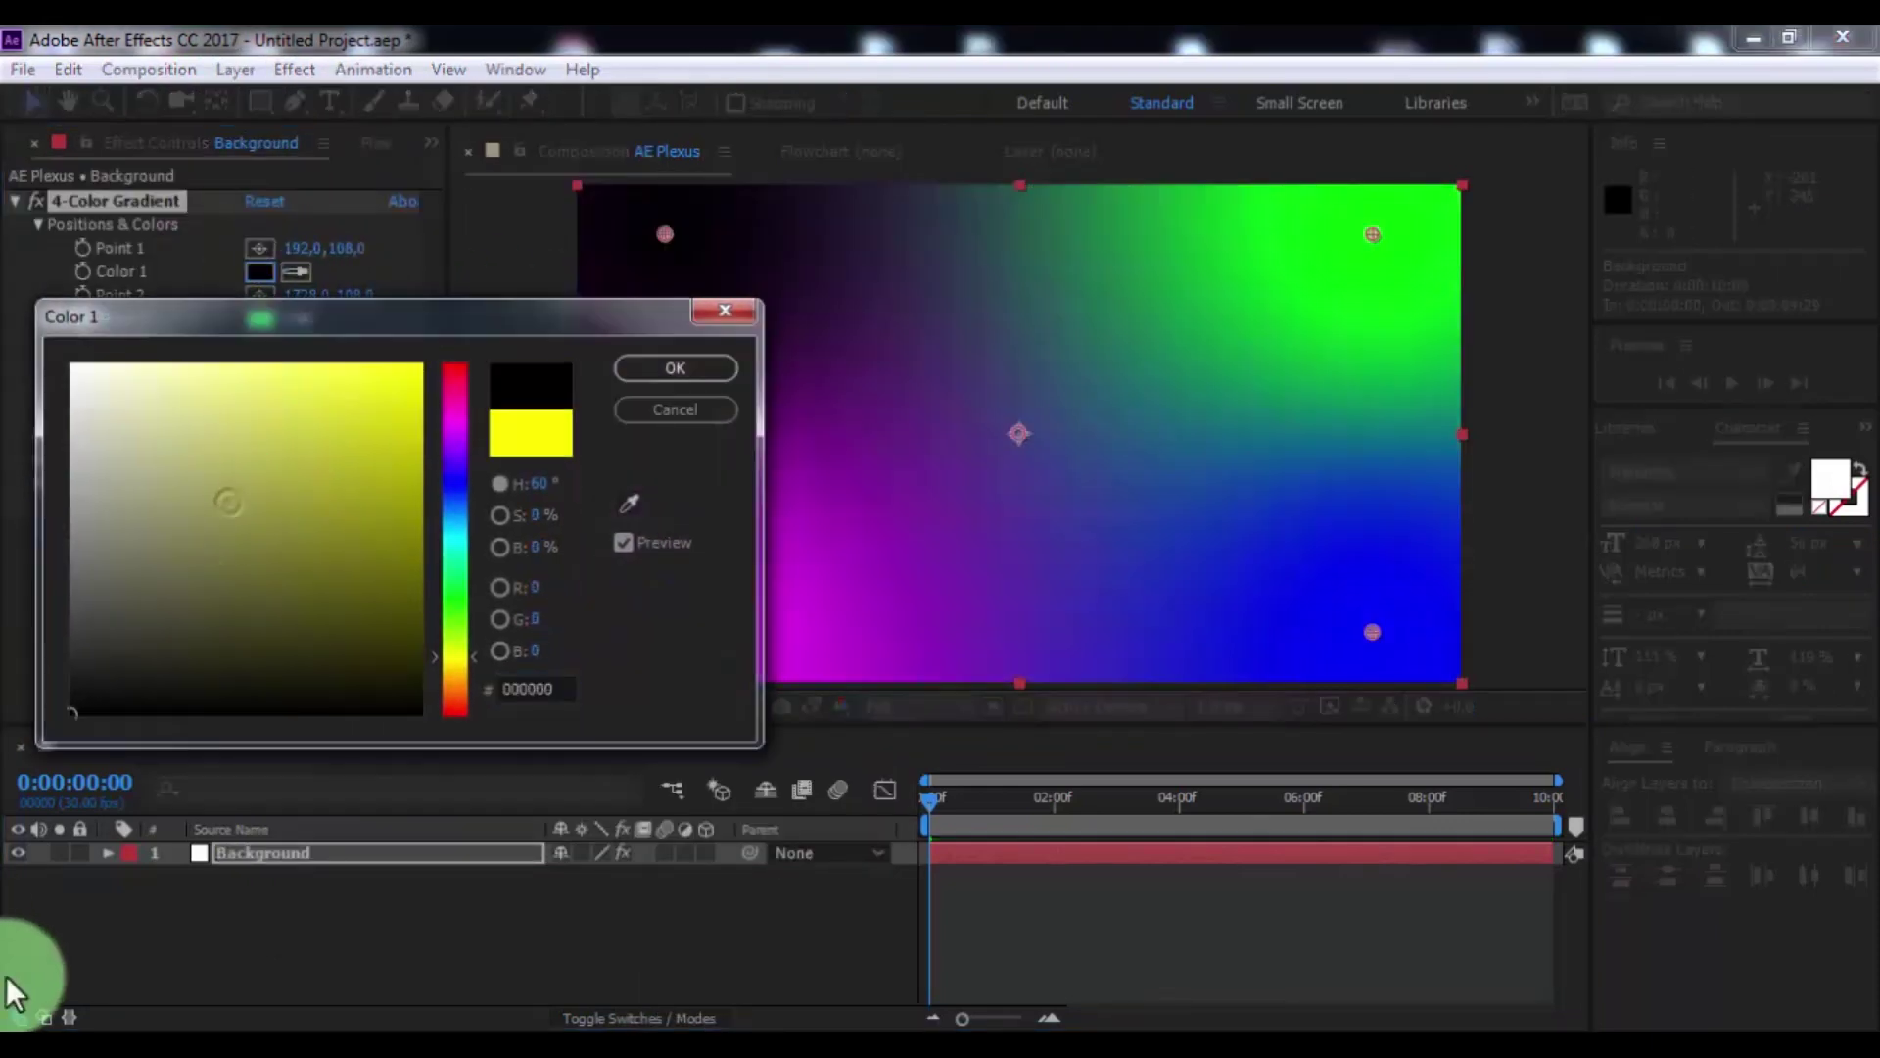
left_click(691, 364)
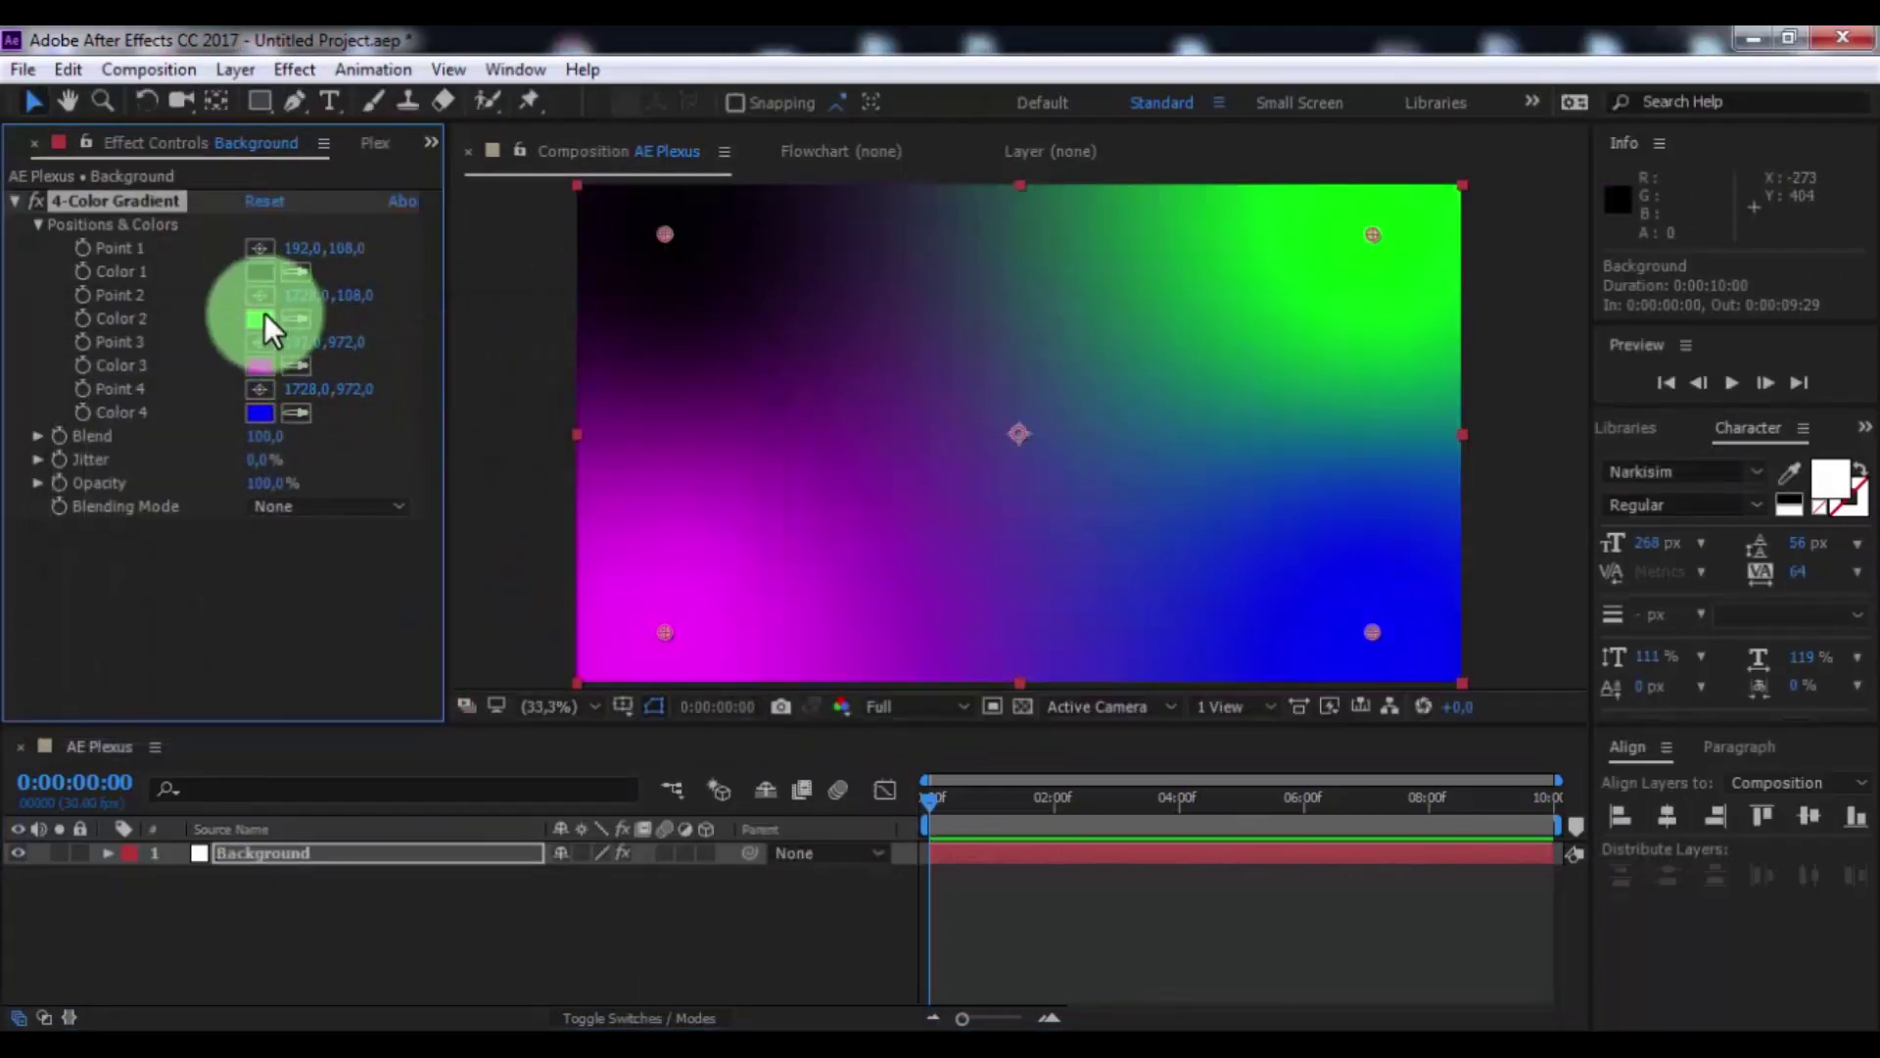
- Set gradient Color 2 to navy 001141 and Color 3 to 00062F
left_click(263, 319)
left_click(454, 496)
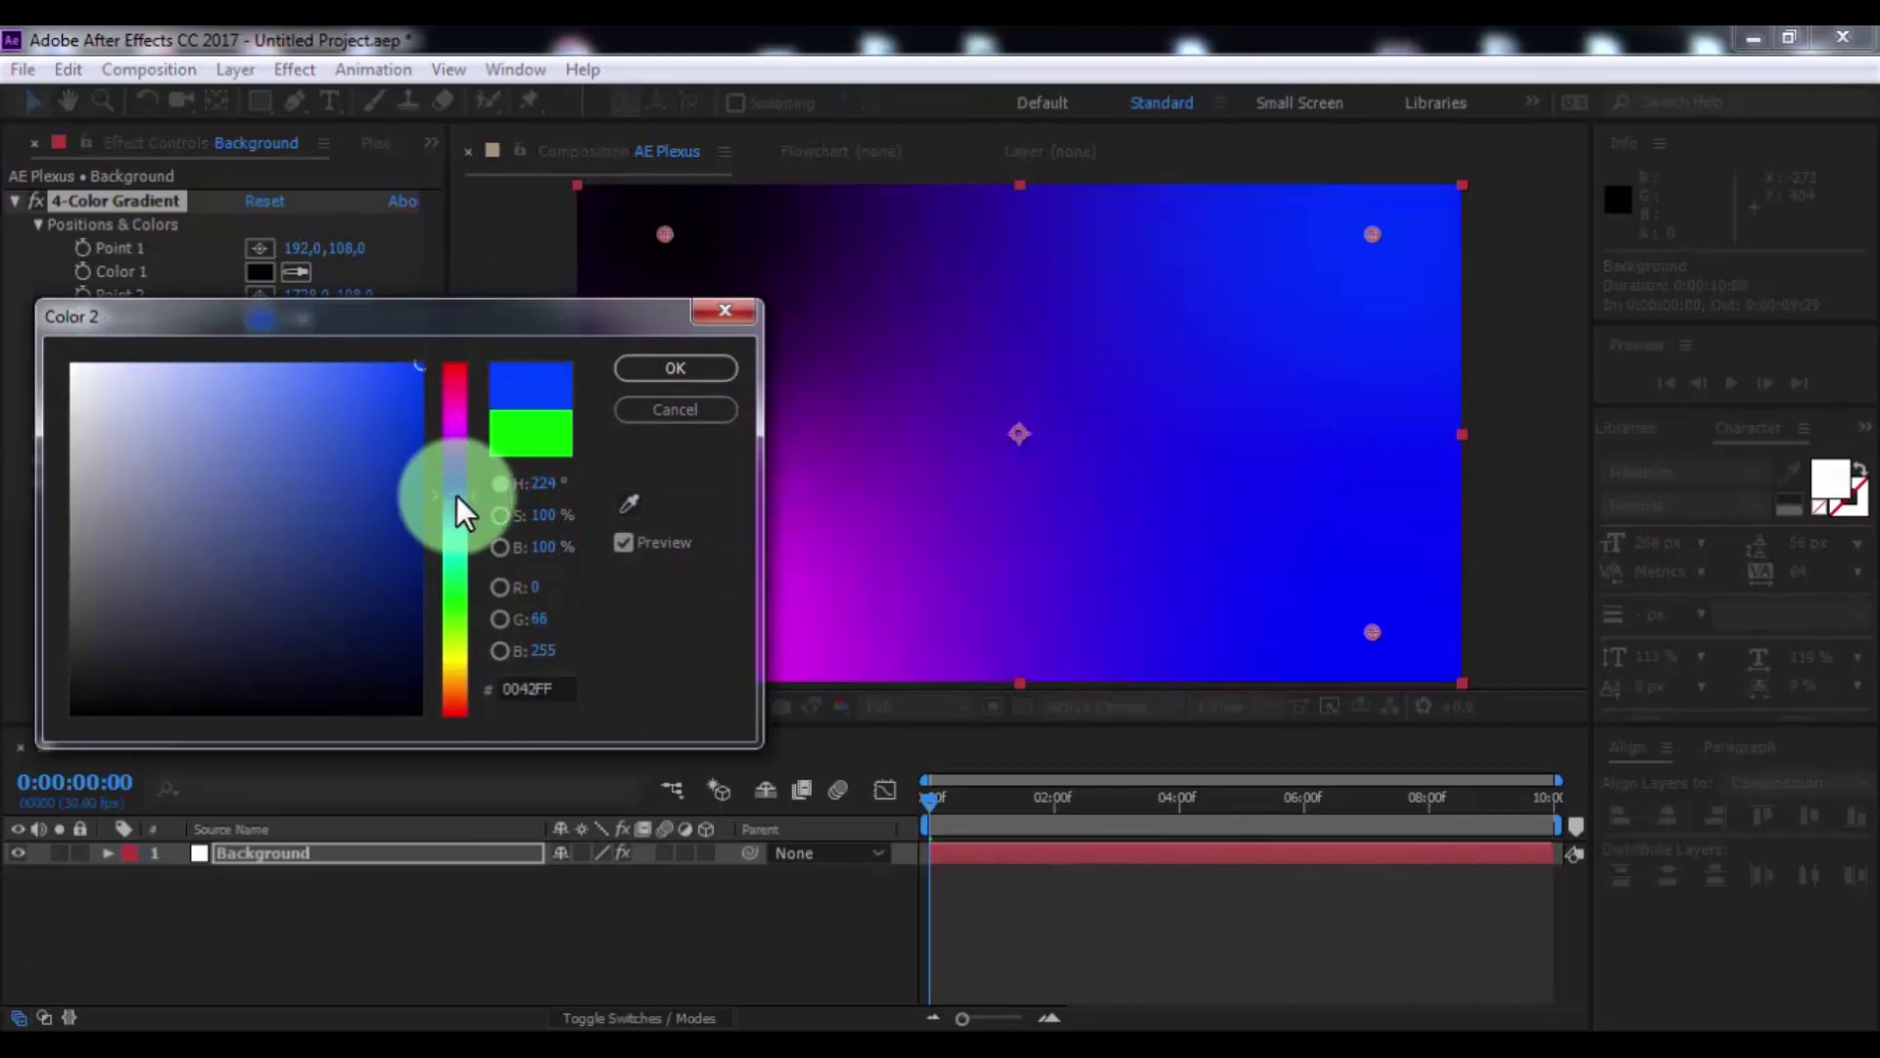
left_click(419, 624)
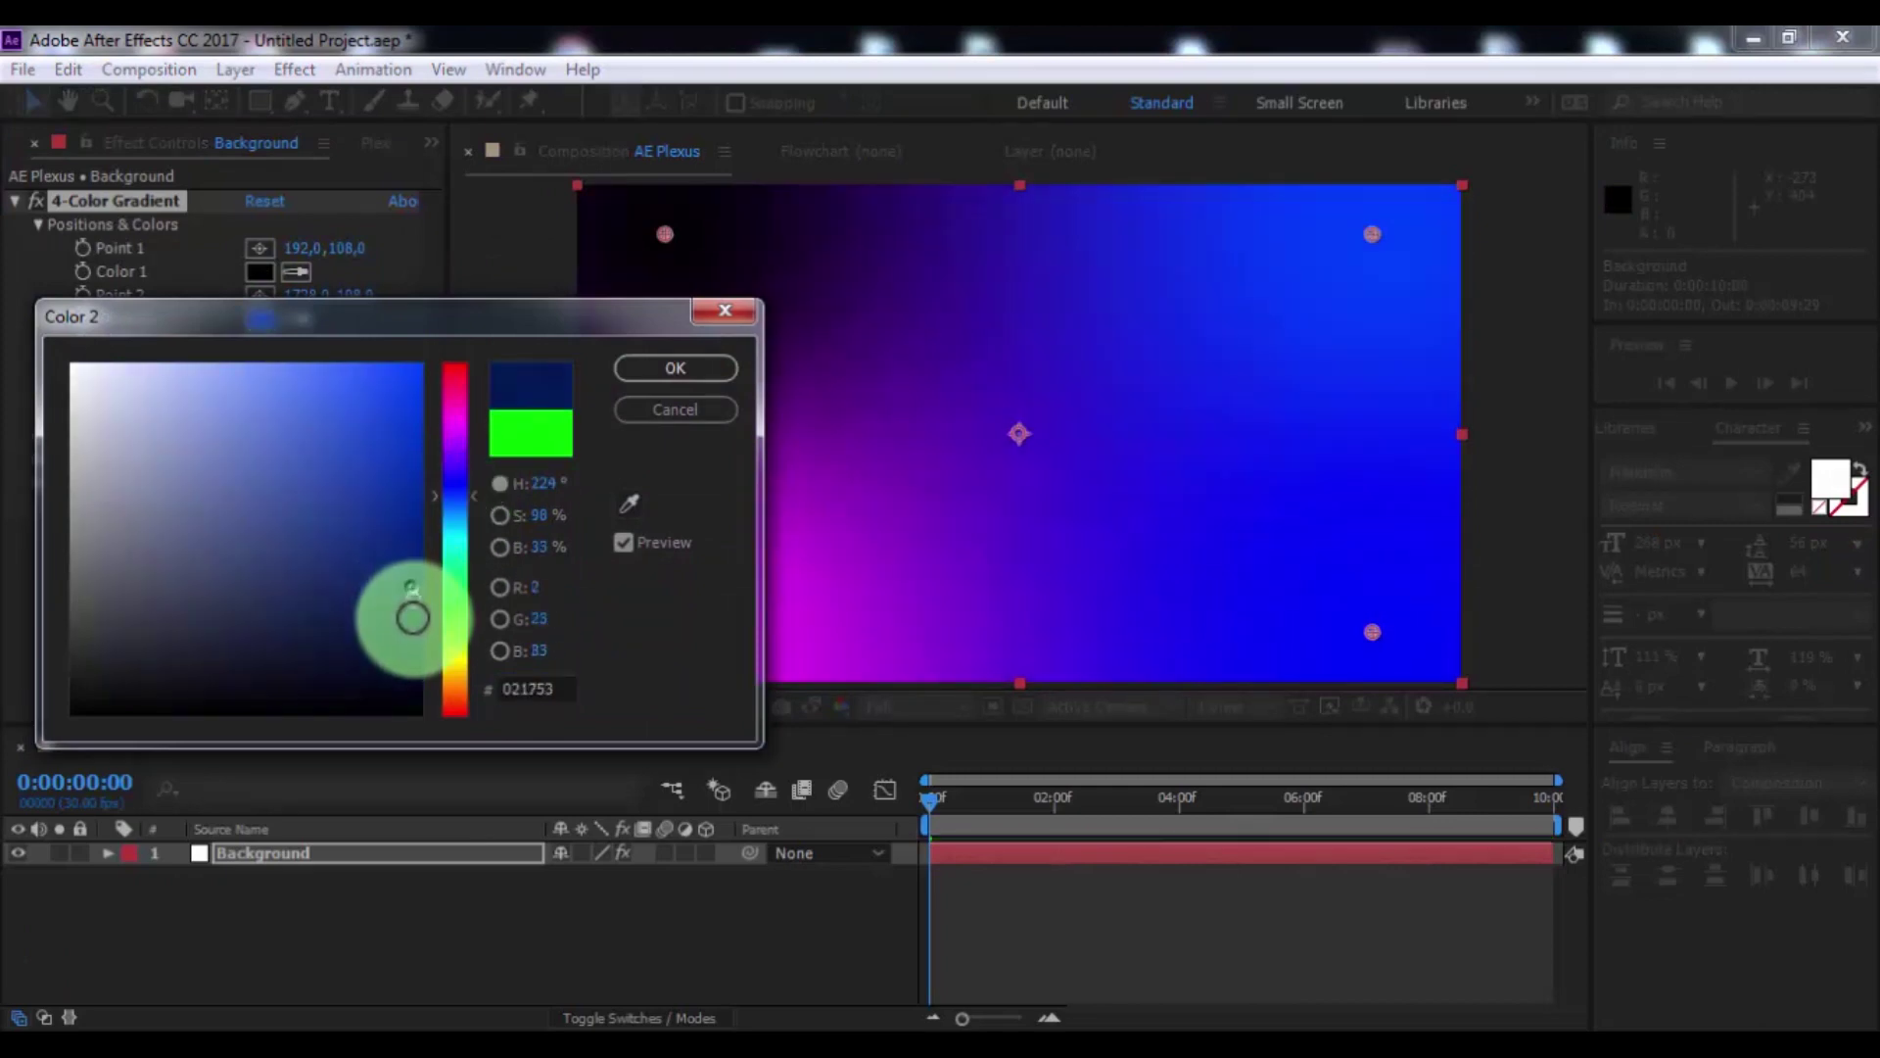
left_click(696, 368)
left_click(260, 365)
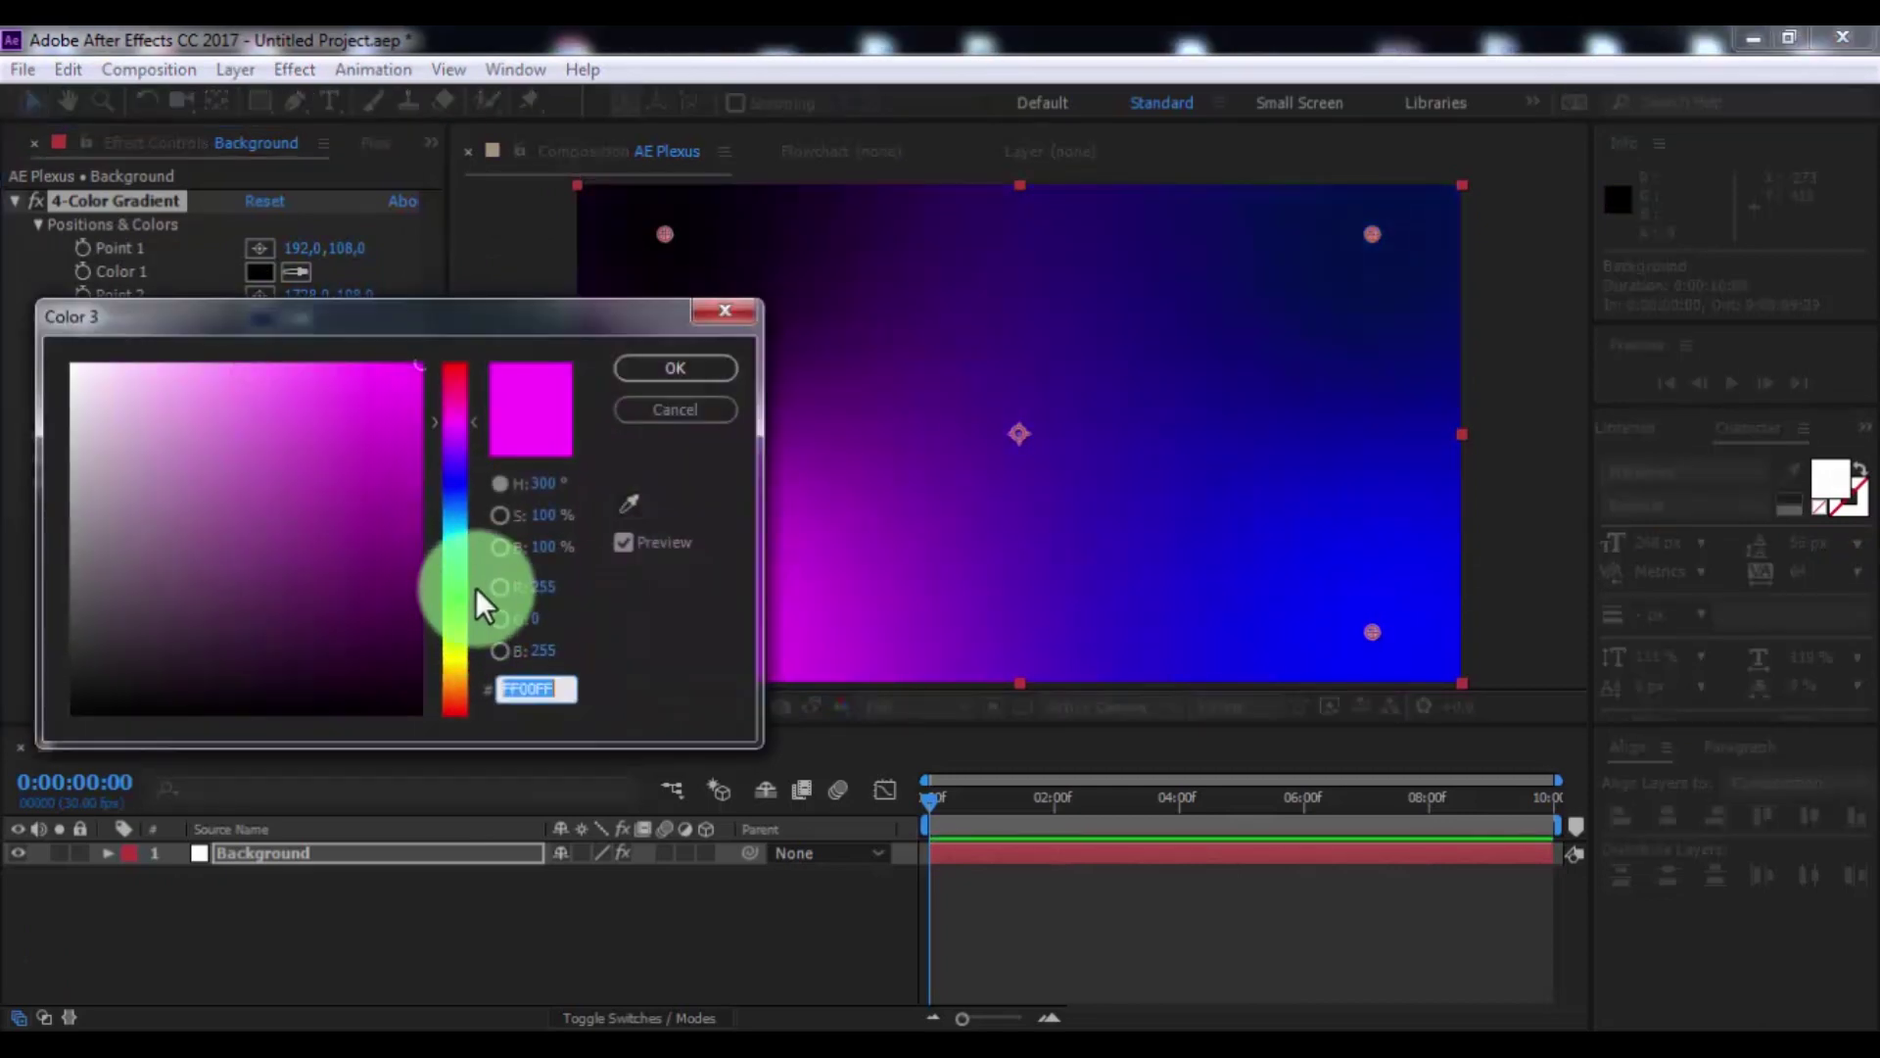
left_click(458, 491)
left_click(423, 649)
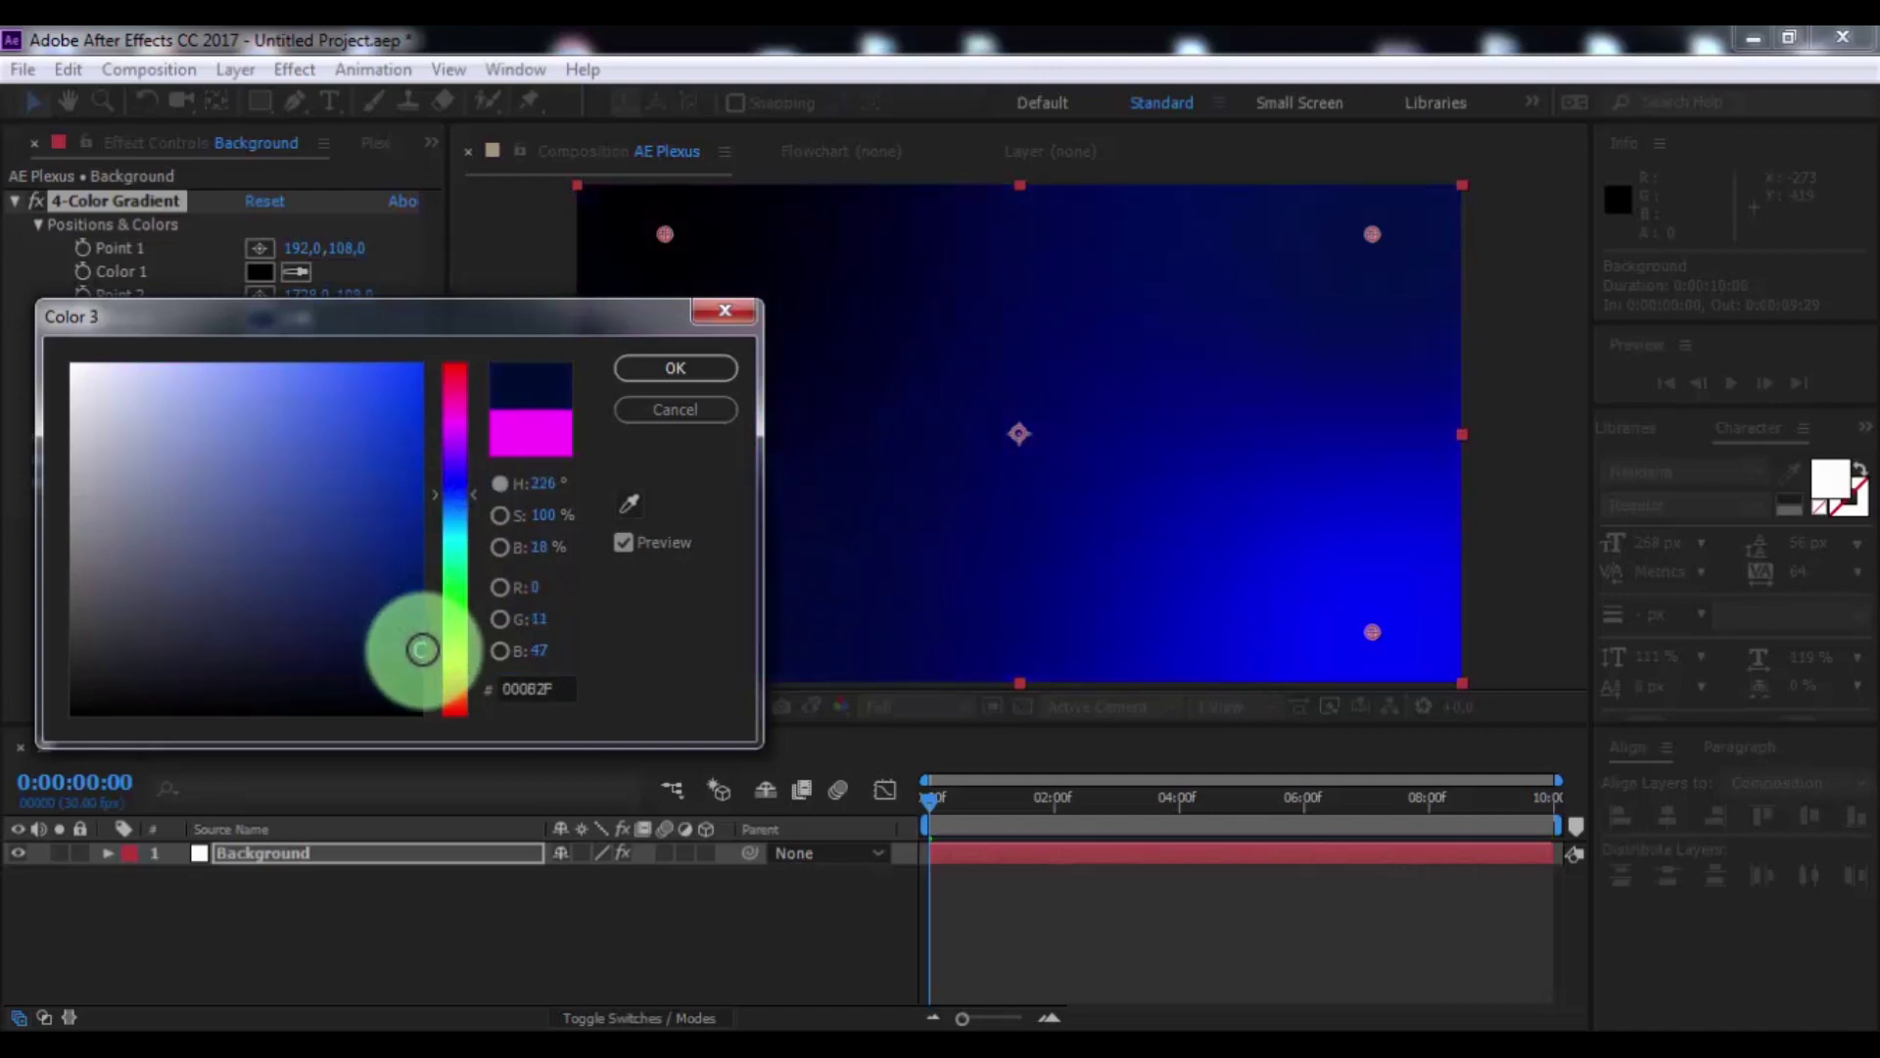
left_click(664, 371)
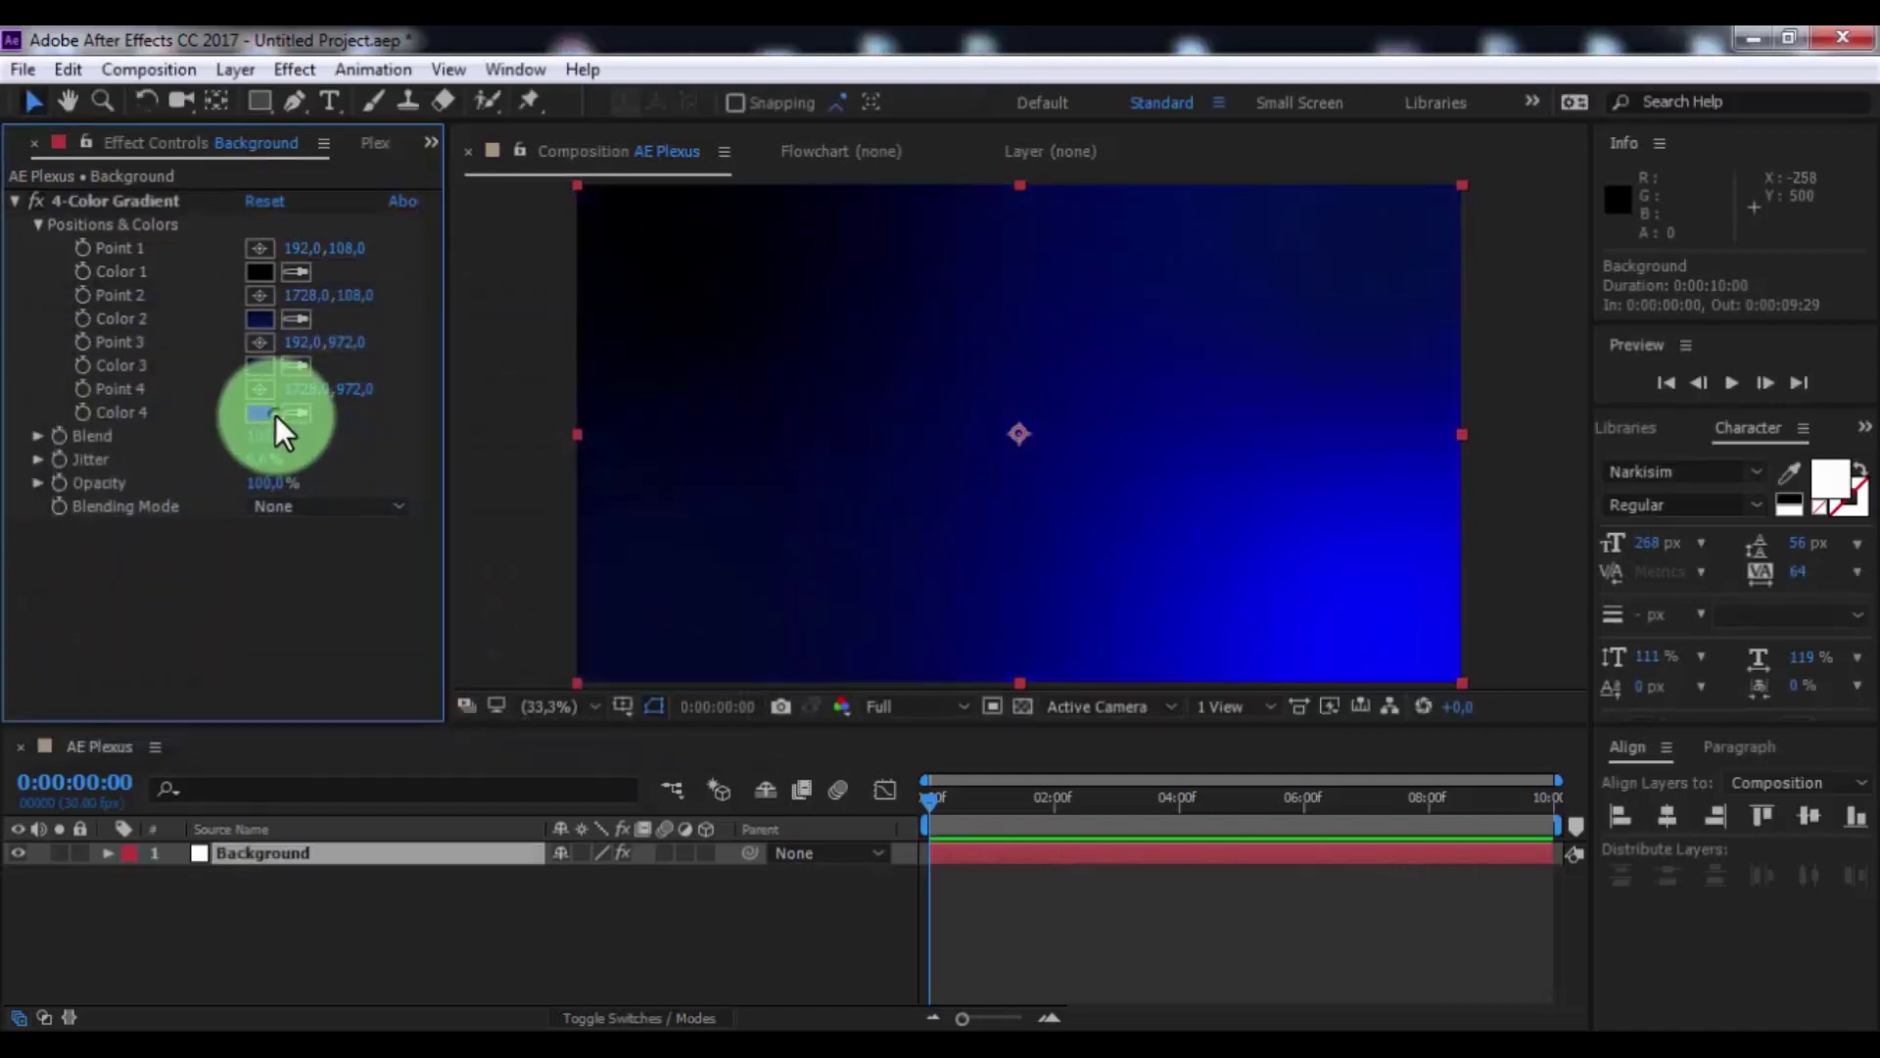
- Set the gradient's Color 4 to black 000000
left_click(259, 412)
left_click_drag(77, 707, 30, 834)
left_click(715, 368)
- Move gradient Points 1–4 beyond the frame corners, then return the view to 33.3%
scroll(961, 413, "down", 2)
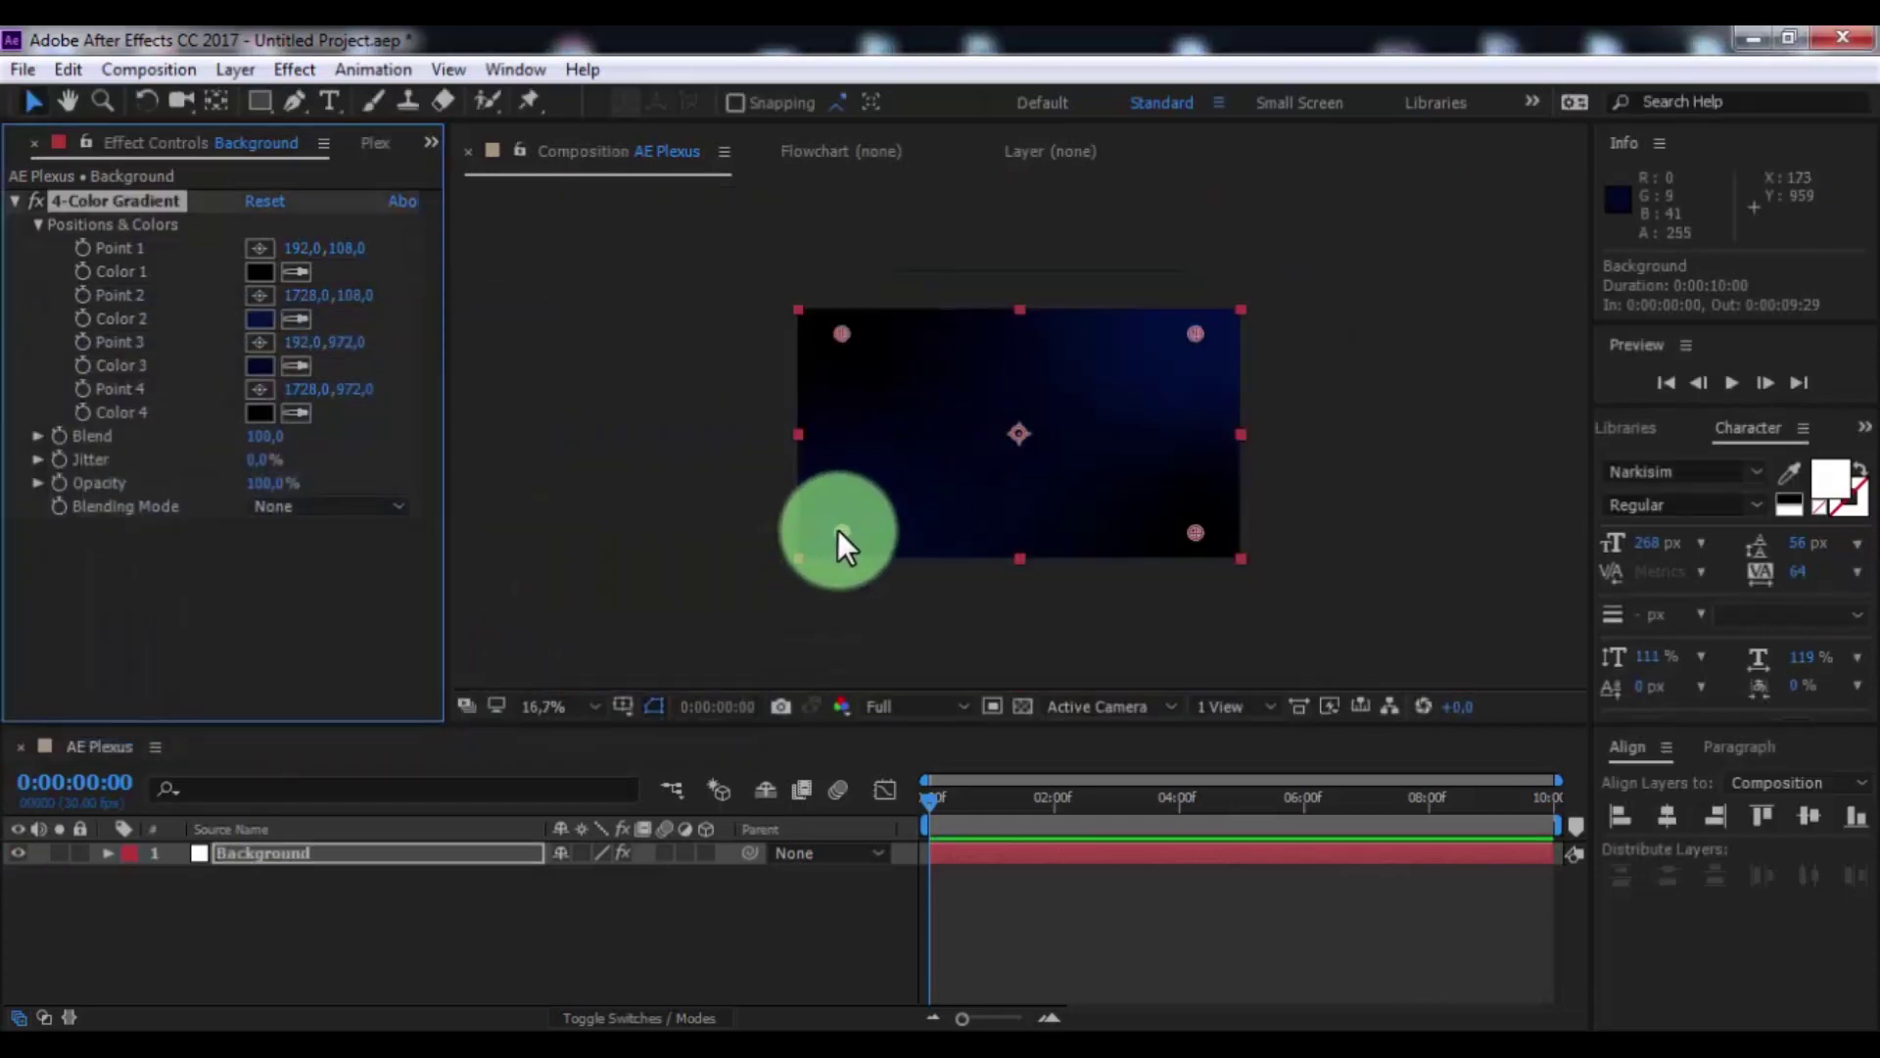
left_click_drag(832, 537, 792, 570)
left_click_drag(838, 333, 722, 254)
left_click_drag(1196, 533, 1247, 582)
mouse_move(1196, 333)
left_mouse_down()
mouse_move(1328, 237)
mouse_move(1294, 255)
left_mouse_up()
left_click(793, 572)
left_click_drag(793, 572, 696, 633)
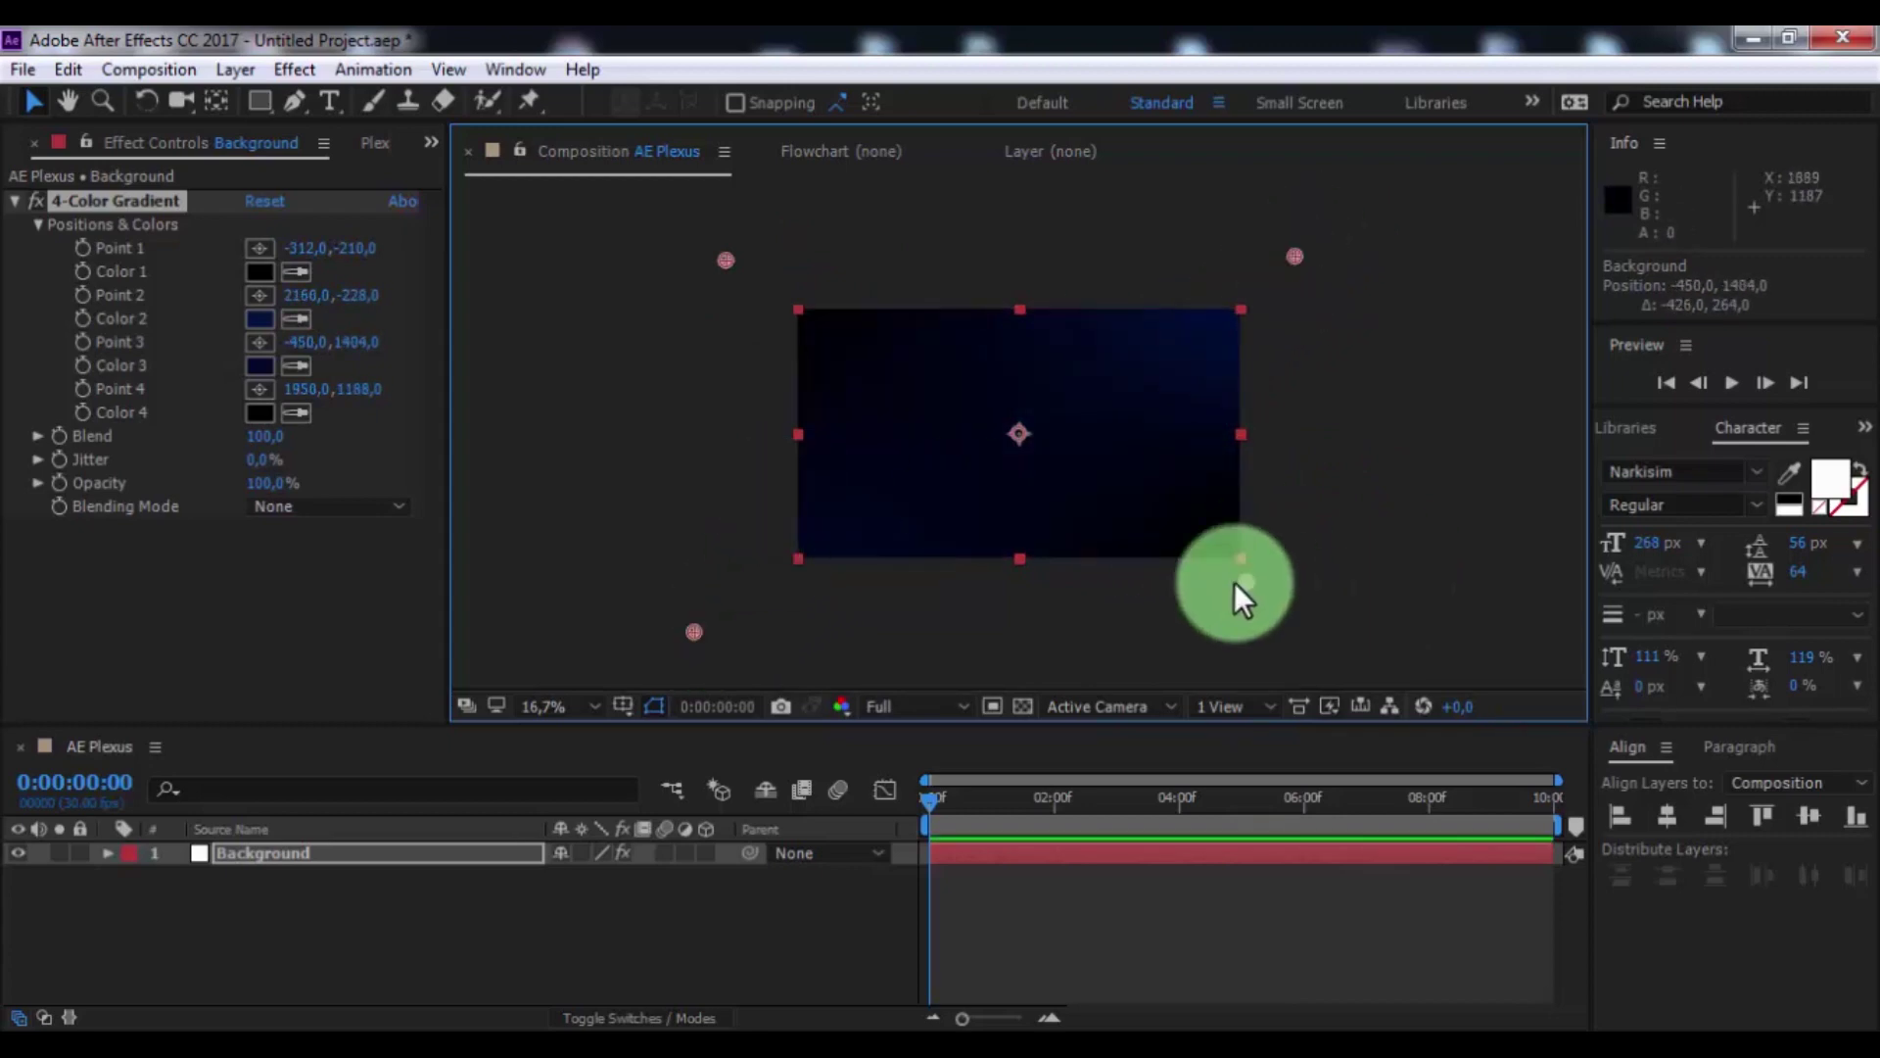
left_click_drag(1234, 581, 1291, 608)
mouse_move(744, 268)
left_mouse_down()
mouse_move(725, 268)
mouse_move(732, 223)
left_mouse_up()
left_click(1018, 470)
key("period")
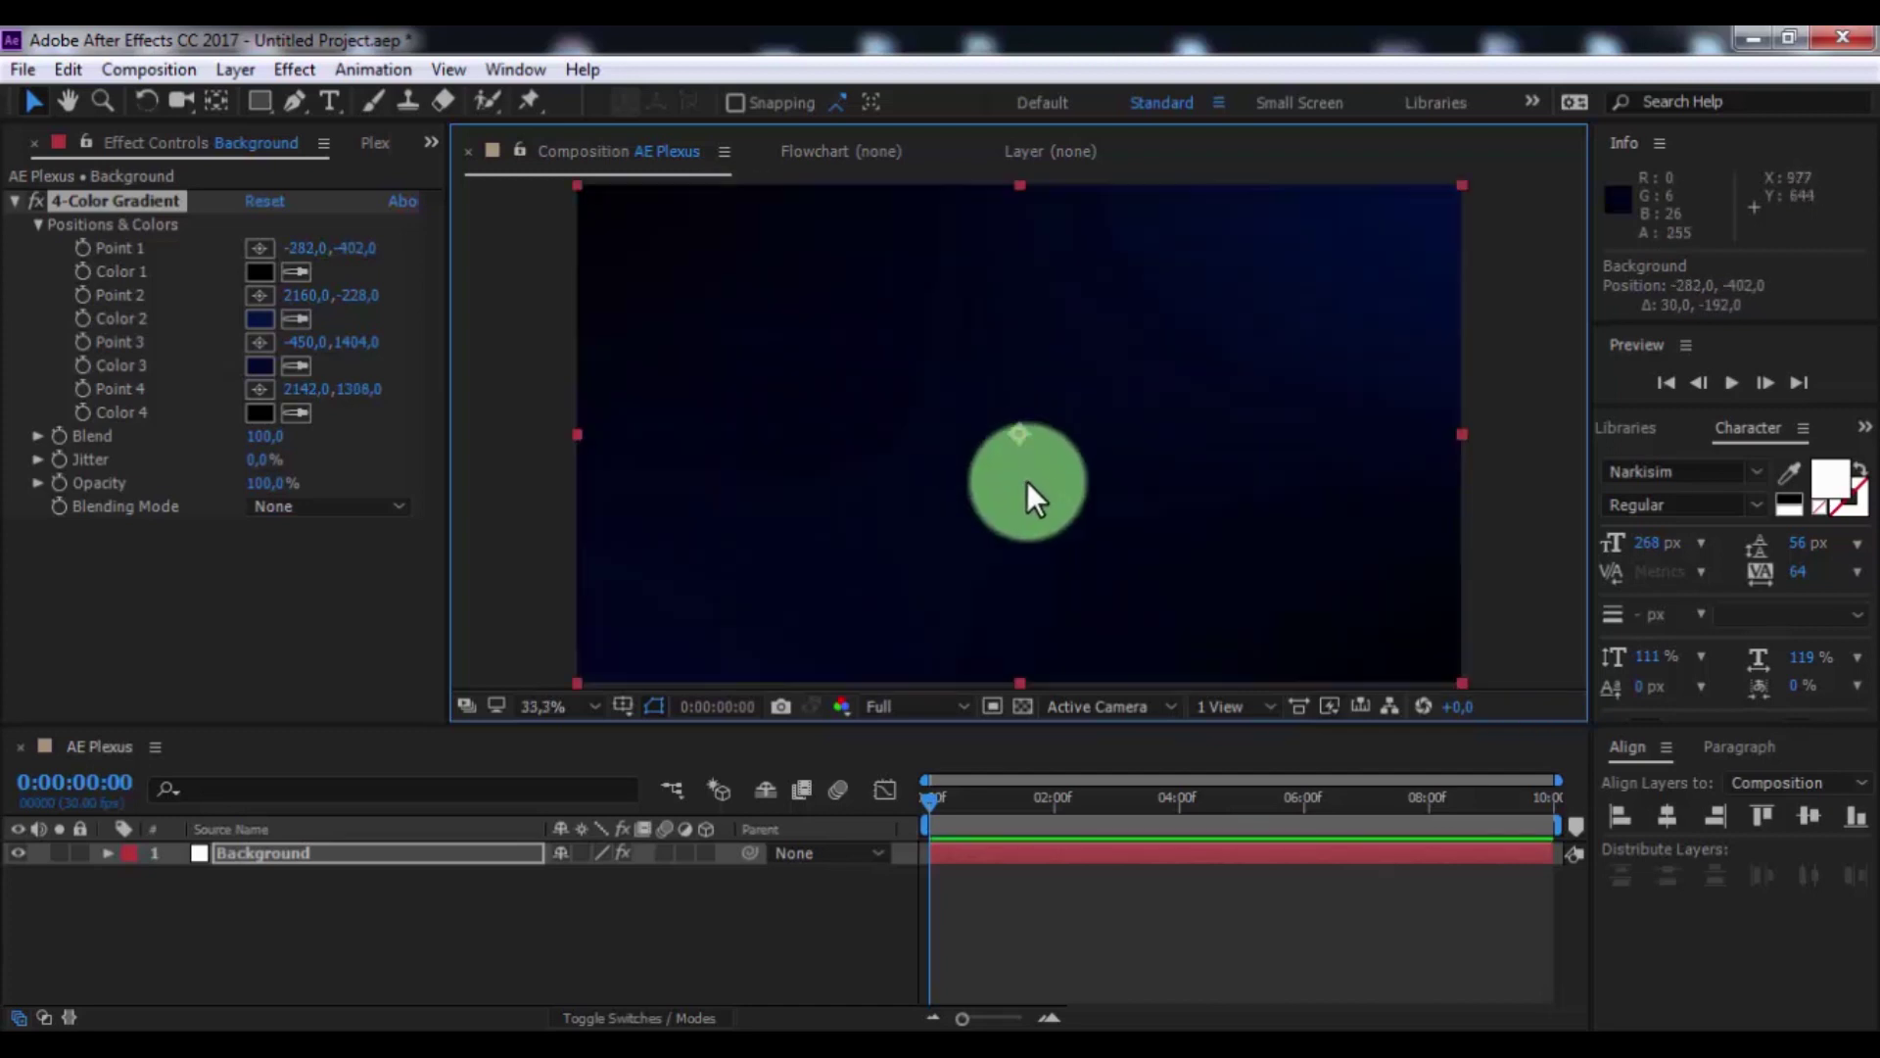
left_click(723, 956)
- Add a new white solid layer named Plexus BG
right_click(285, 915)
mouse_move(353, 603)
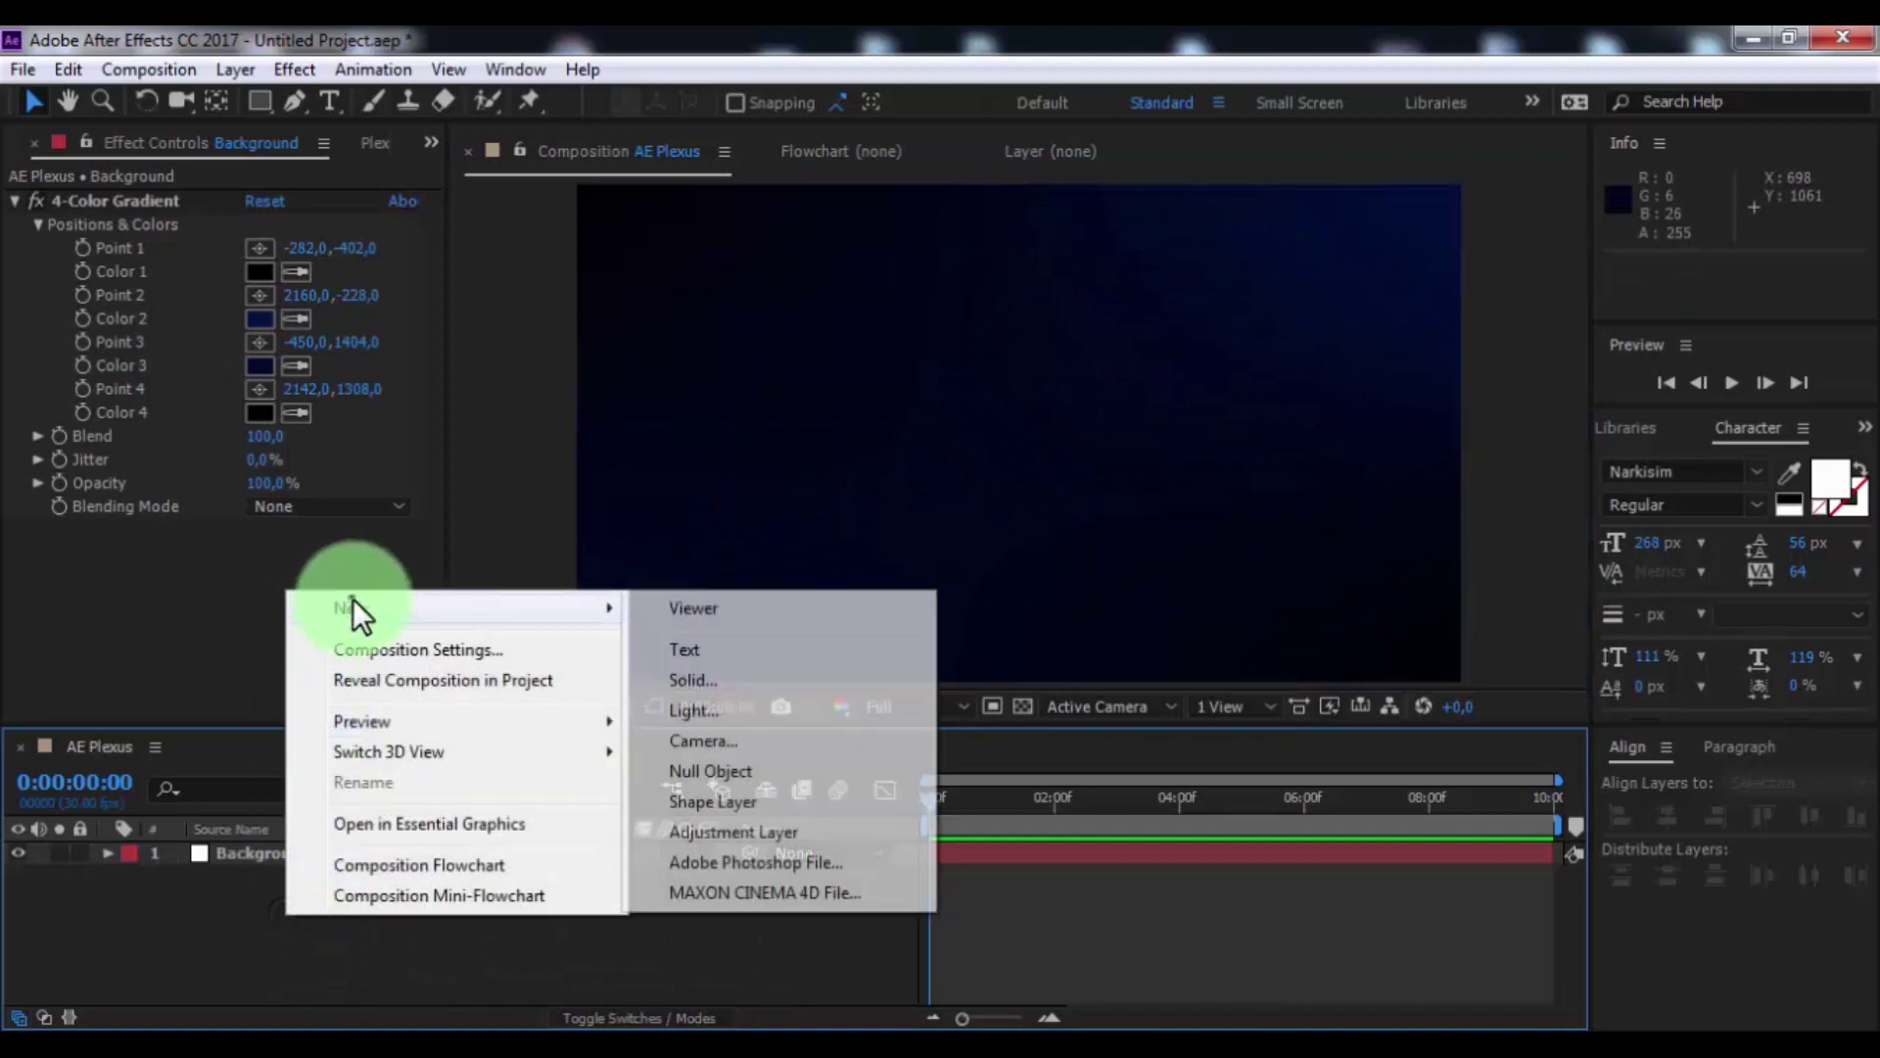
left_click(730, 678)
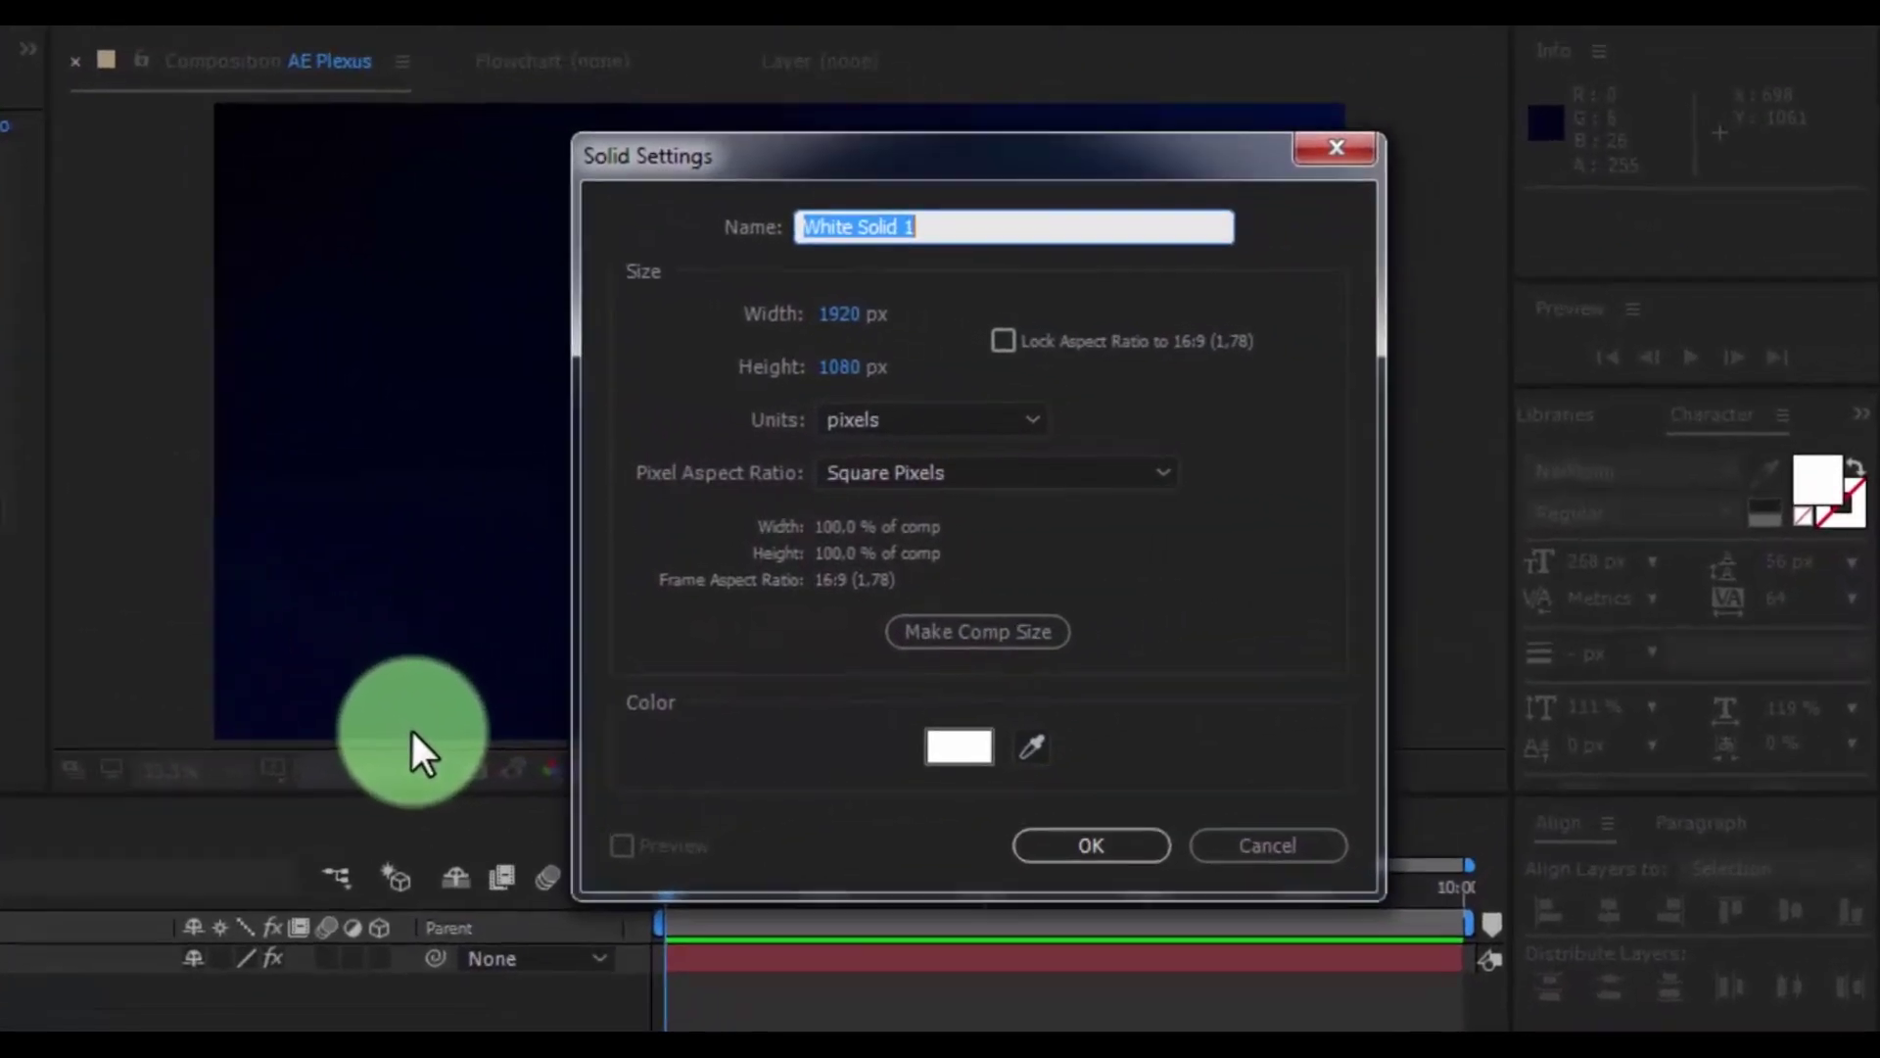
type("Plexus BG")
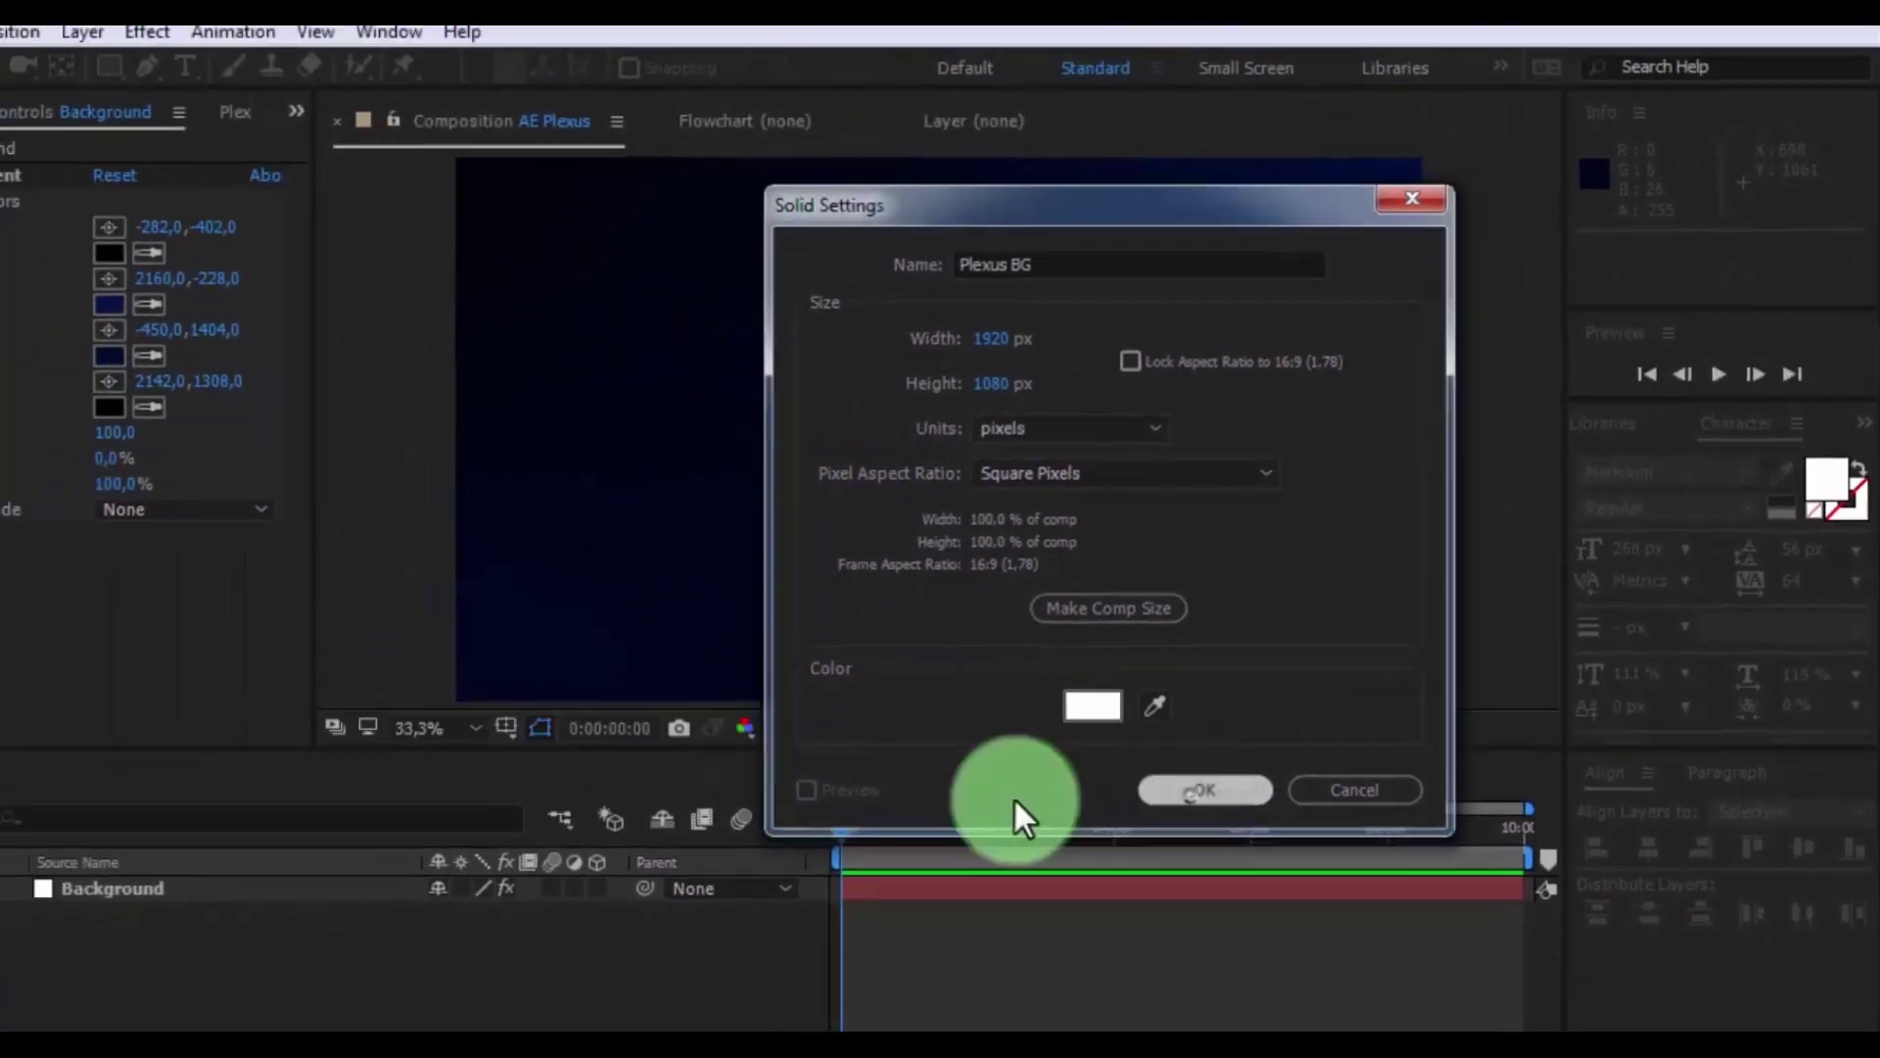
left_click(1091, 845)
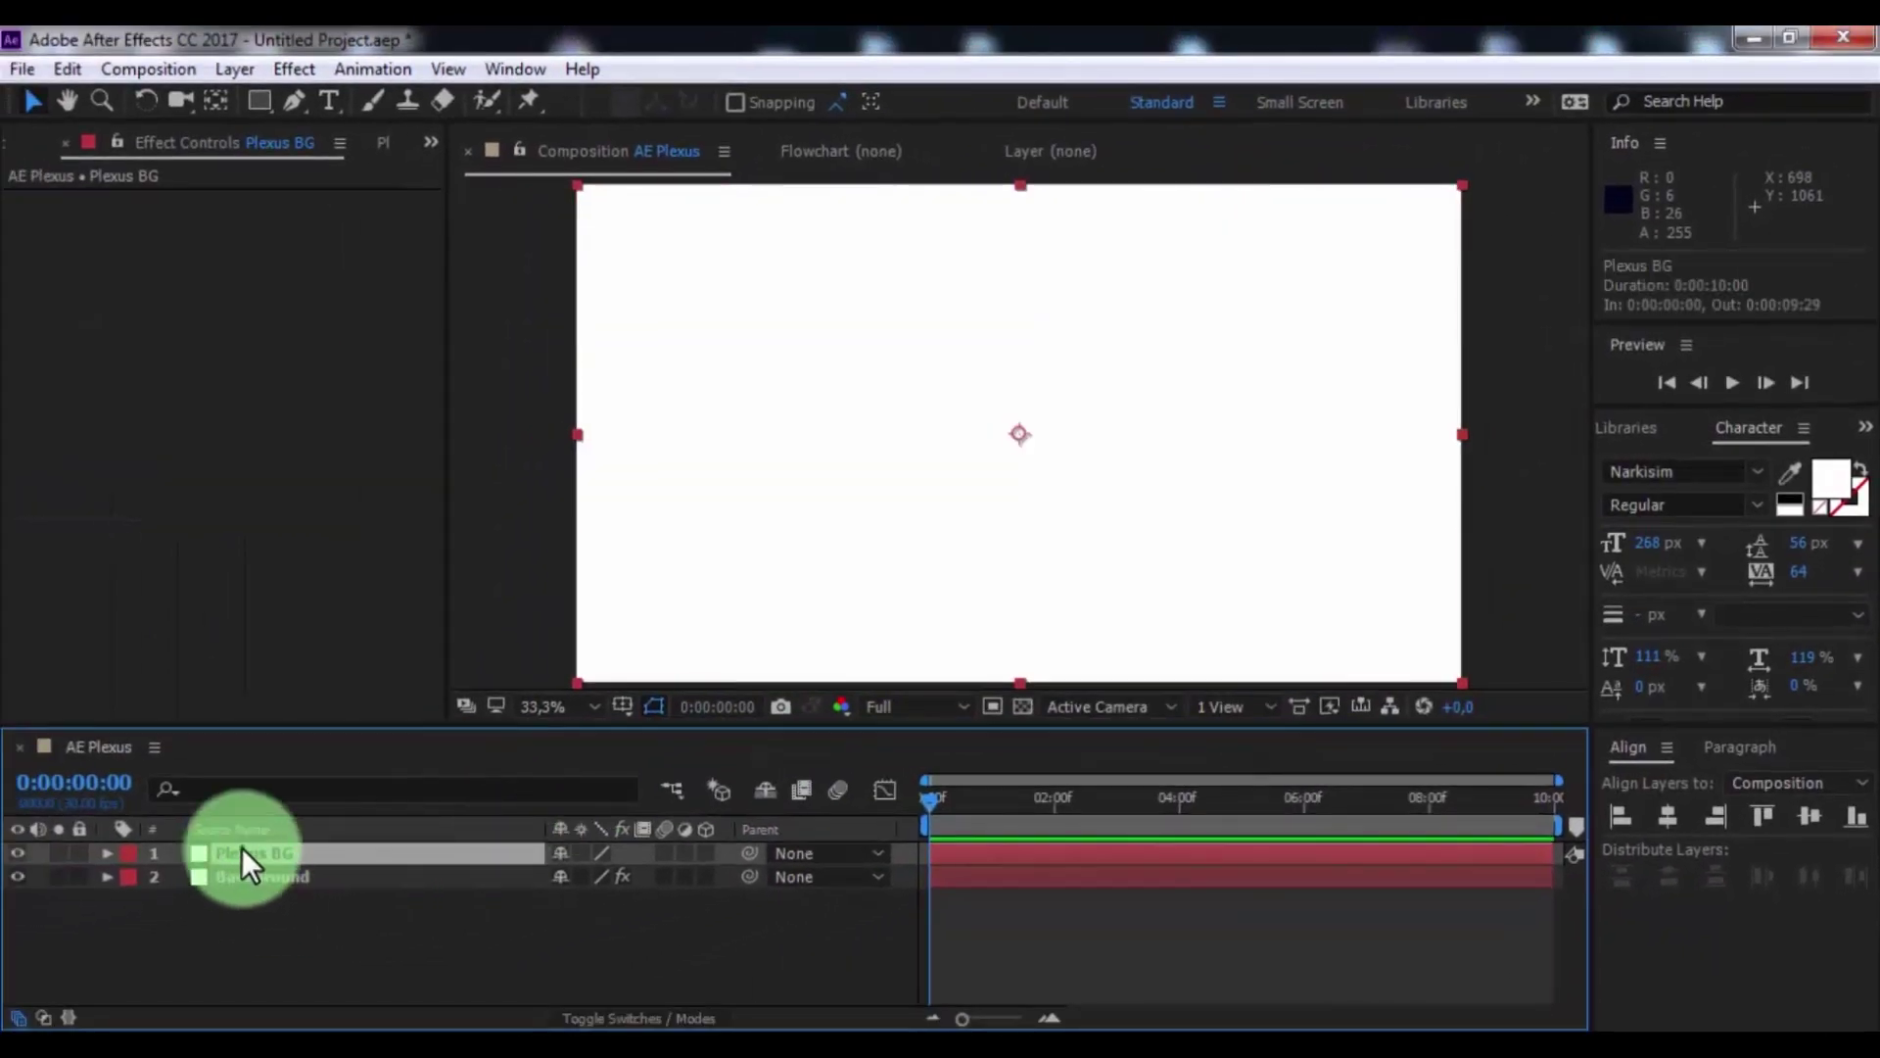
- Apply Plexus to Plexus BG with Primitives geometry, a Noise effector and a Lines renderer
left_click(286, 69)
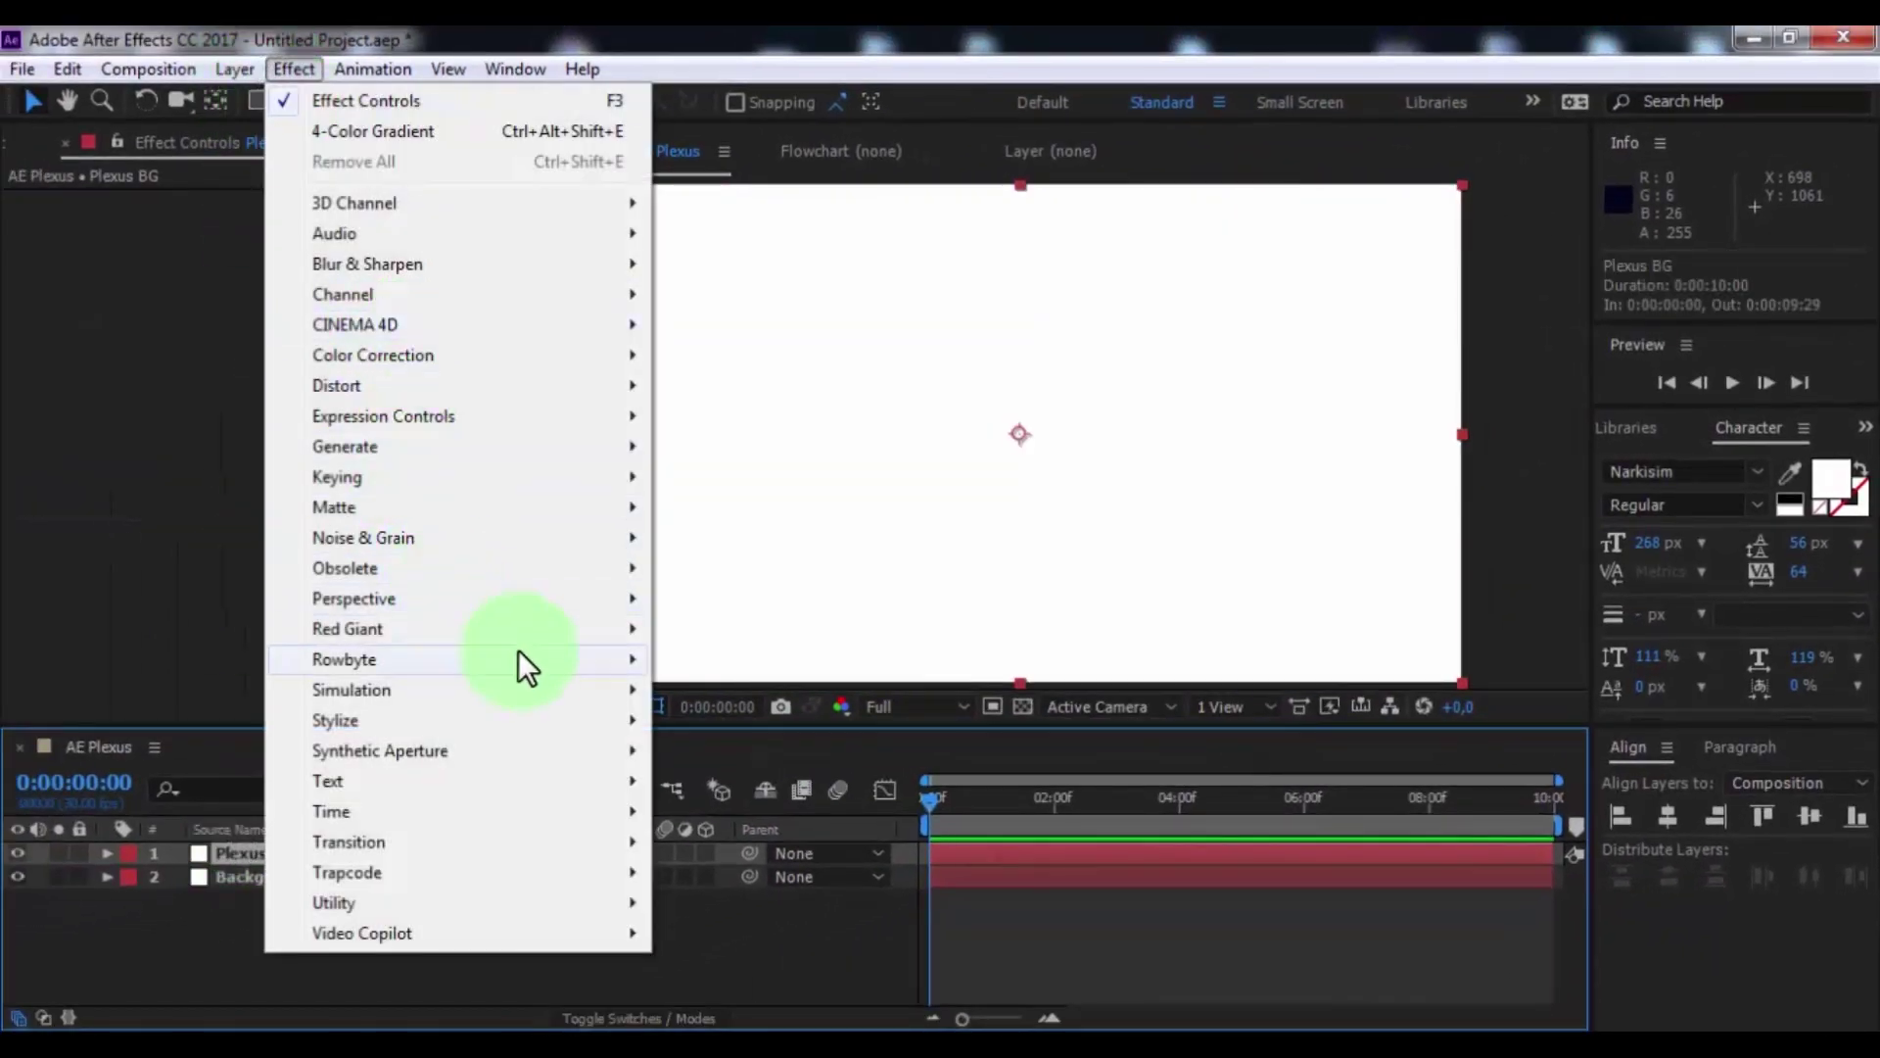
mouse_move(578, 667)
left_click(699, 662)
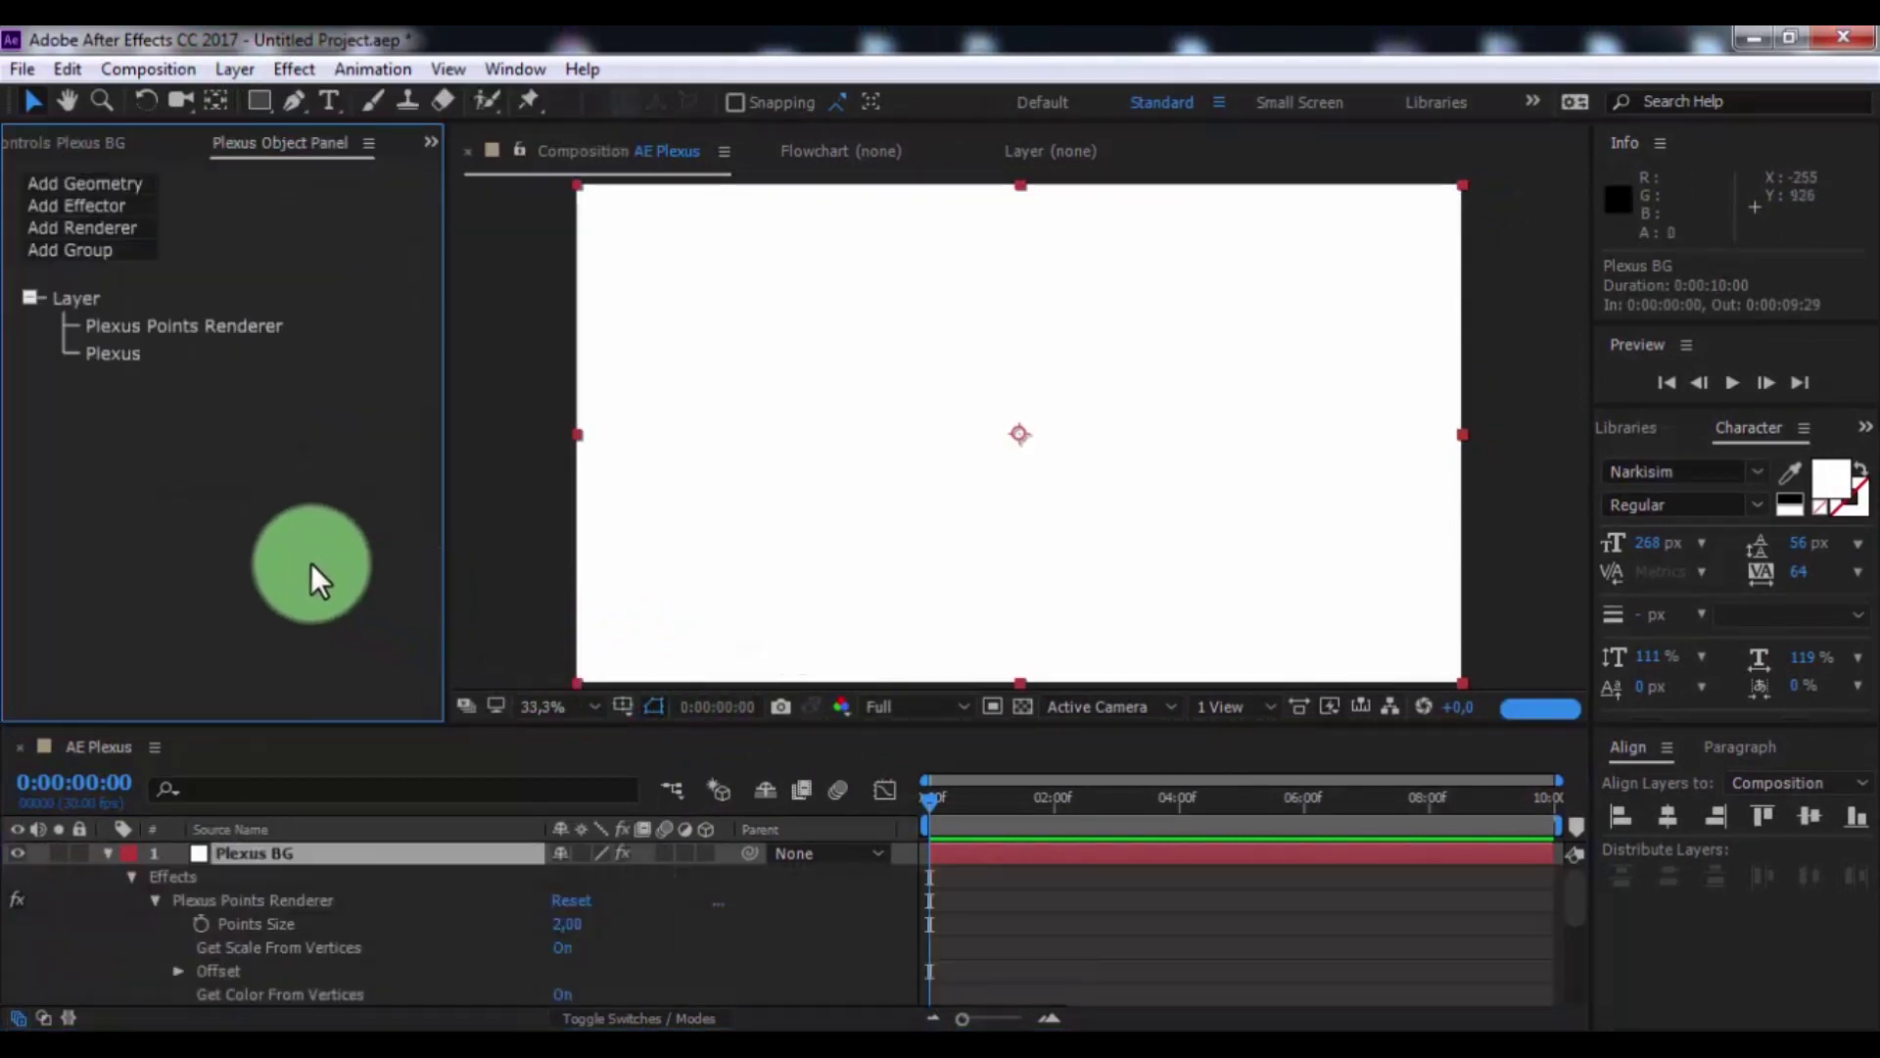
left_click(117, 184)
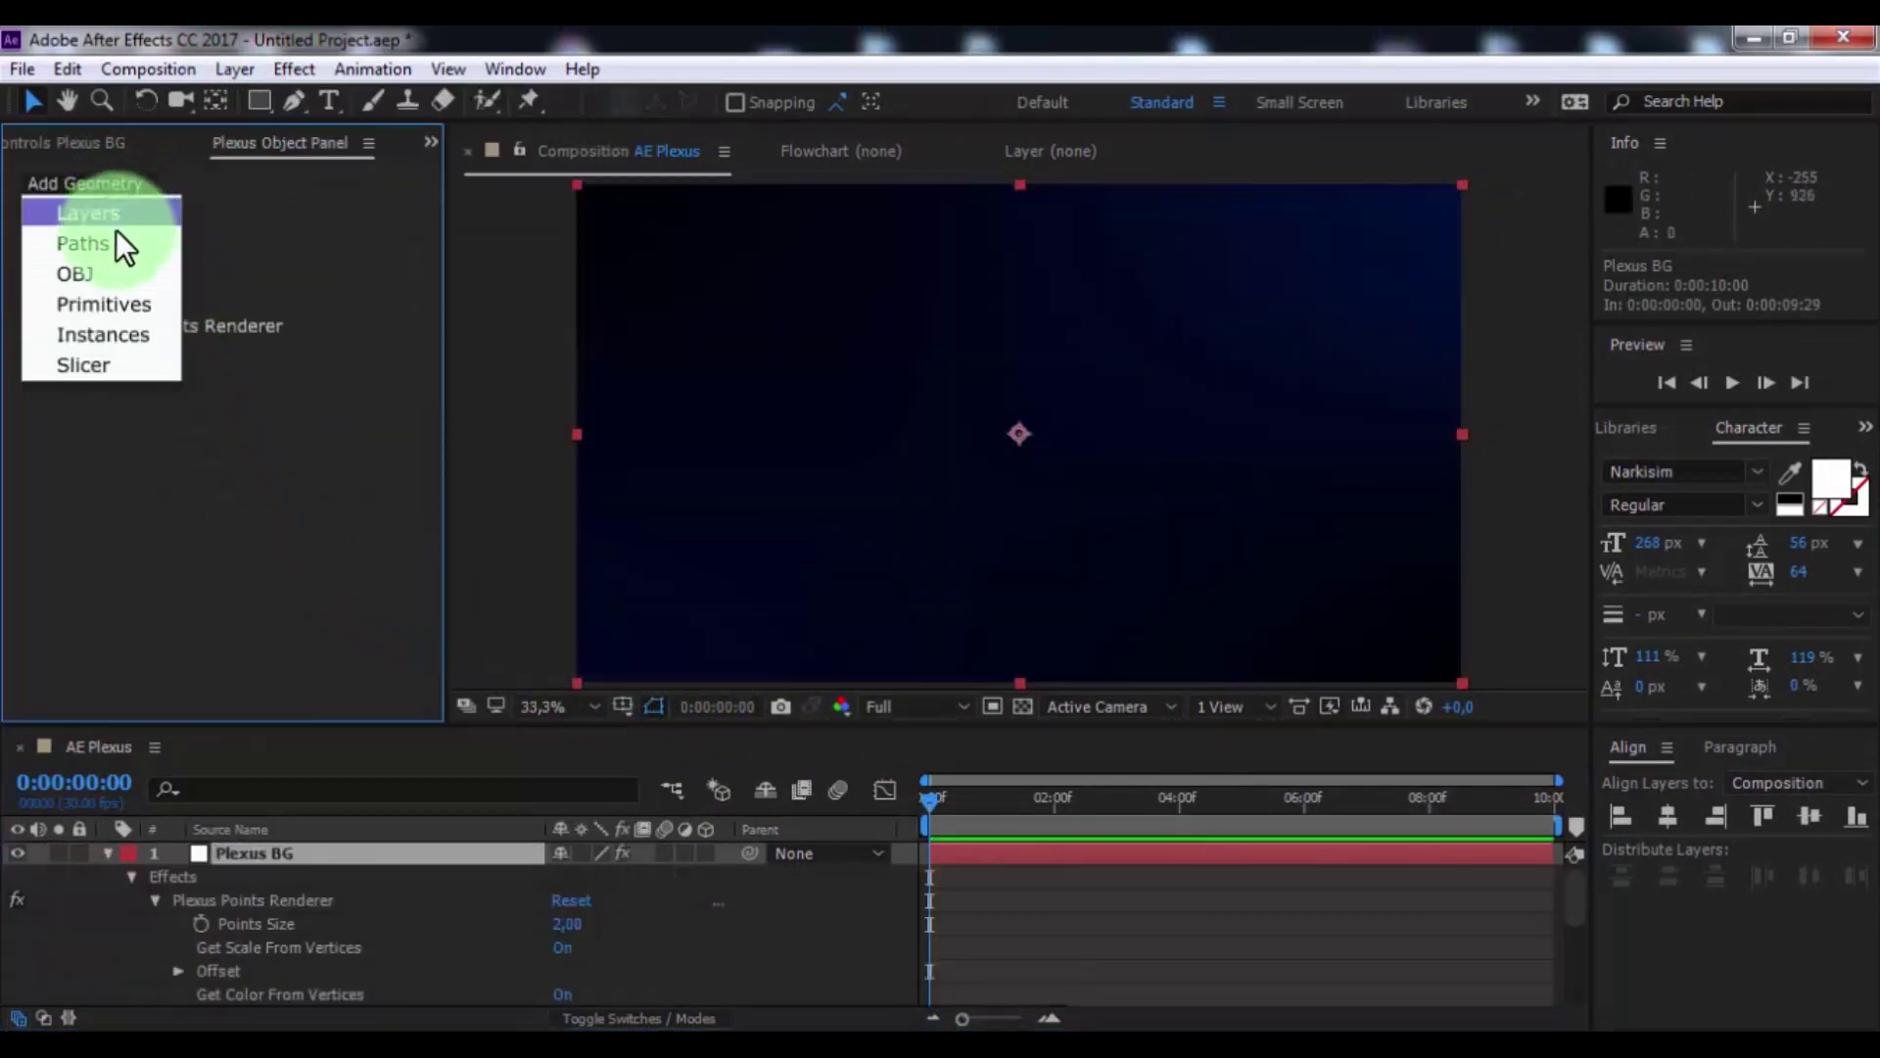
left_click(106, 304)
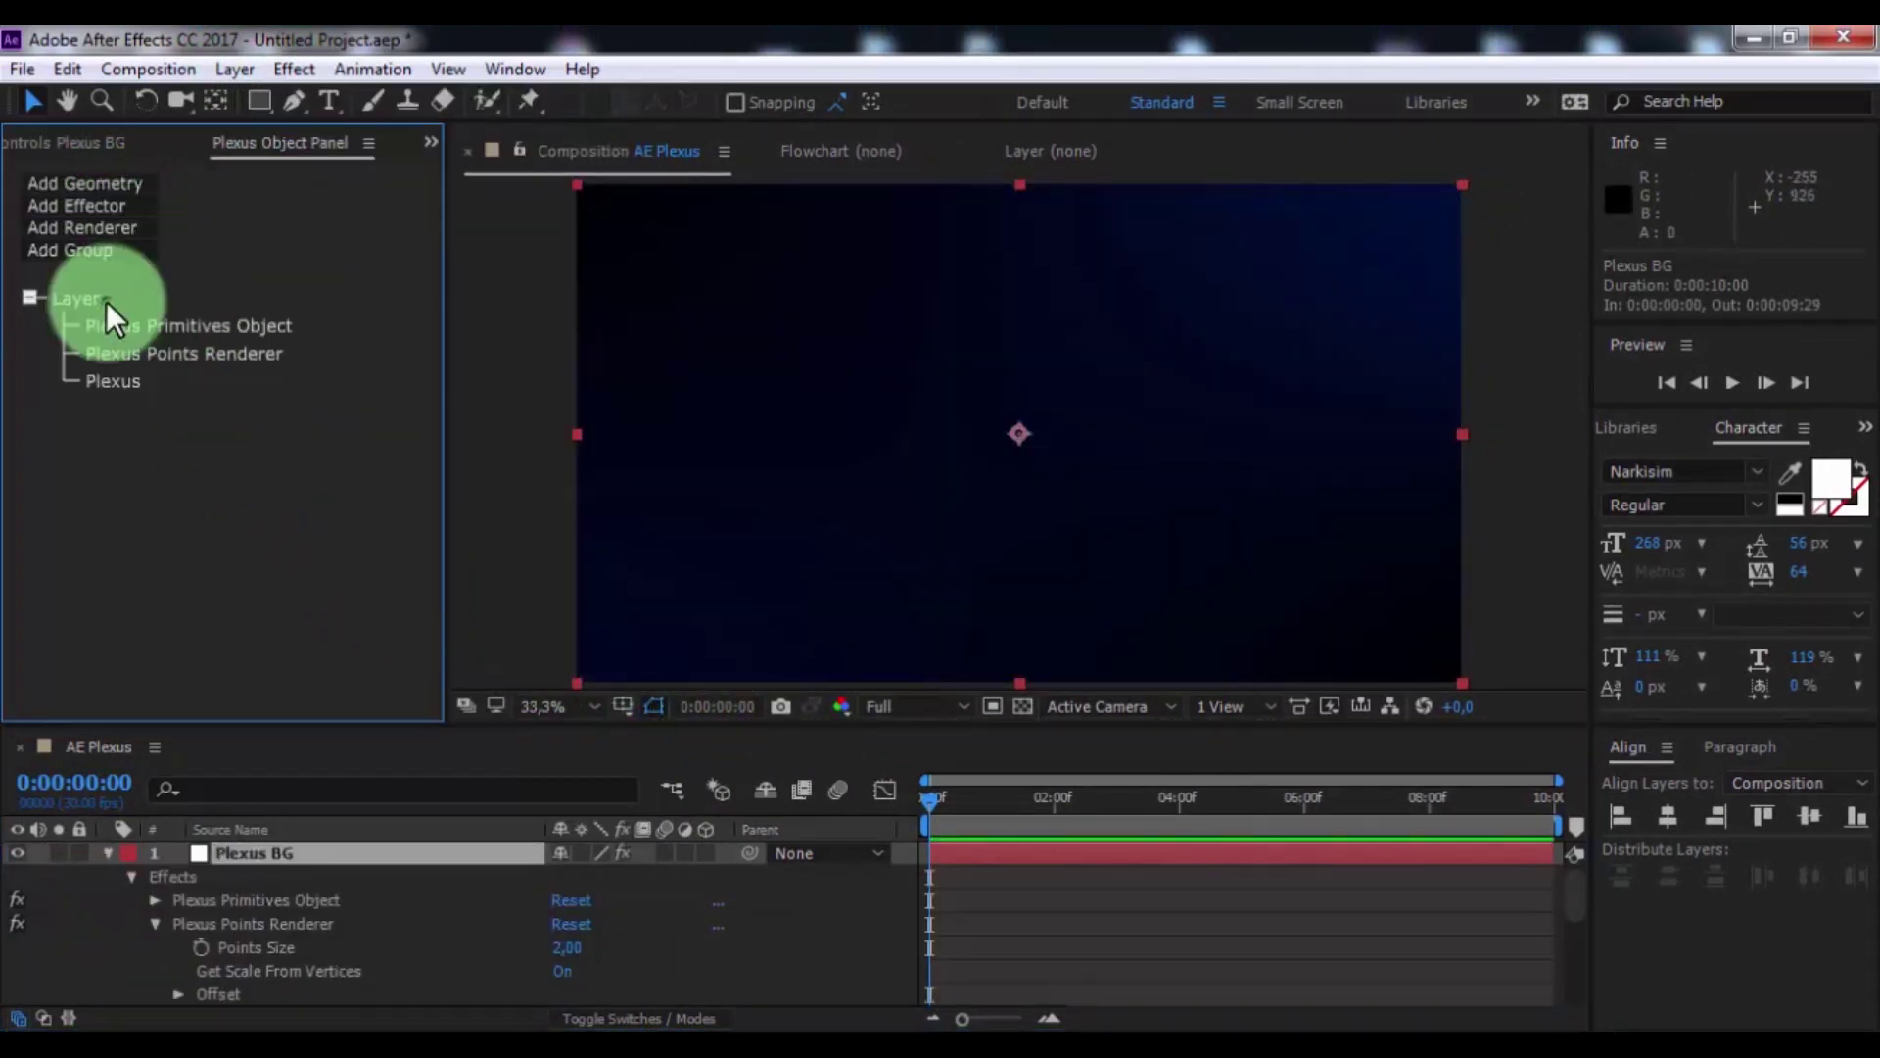
left_click(102, 208)
left_click(108, 237)
left_click(104, 225)
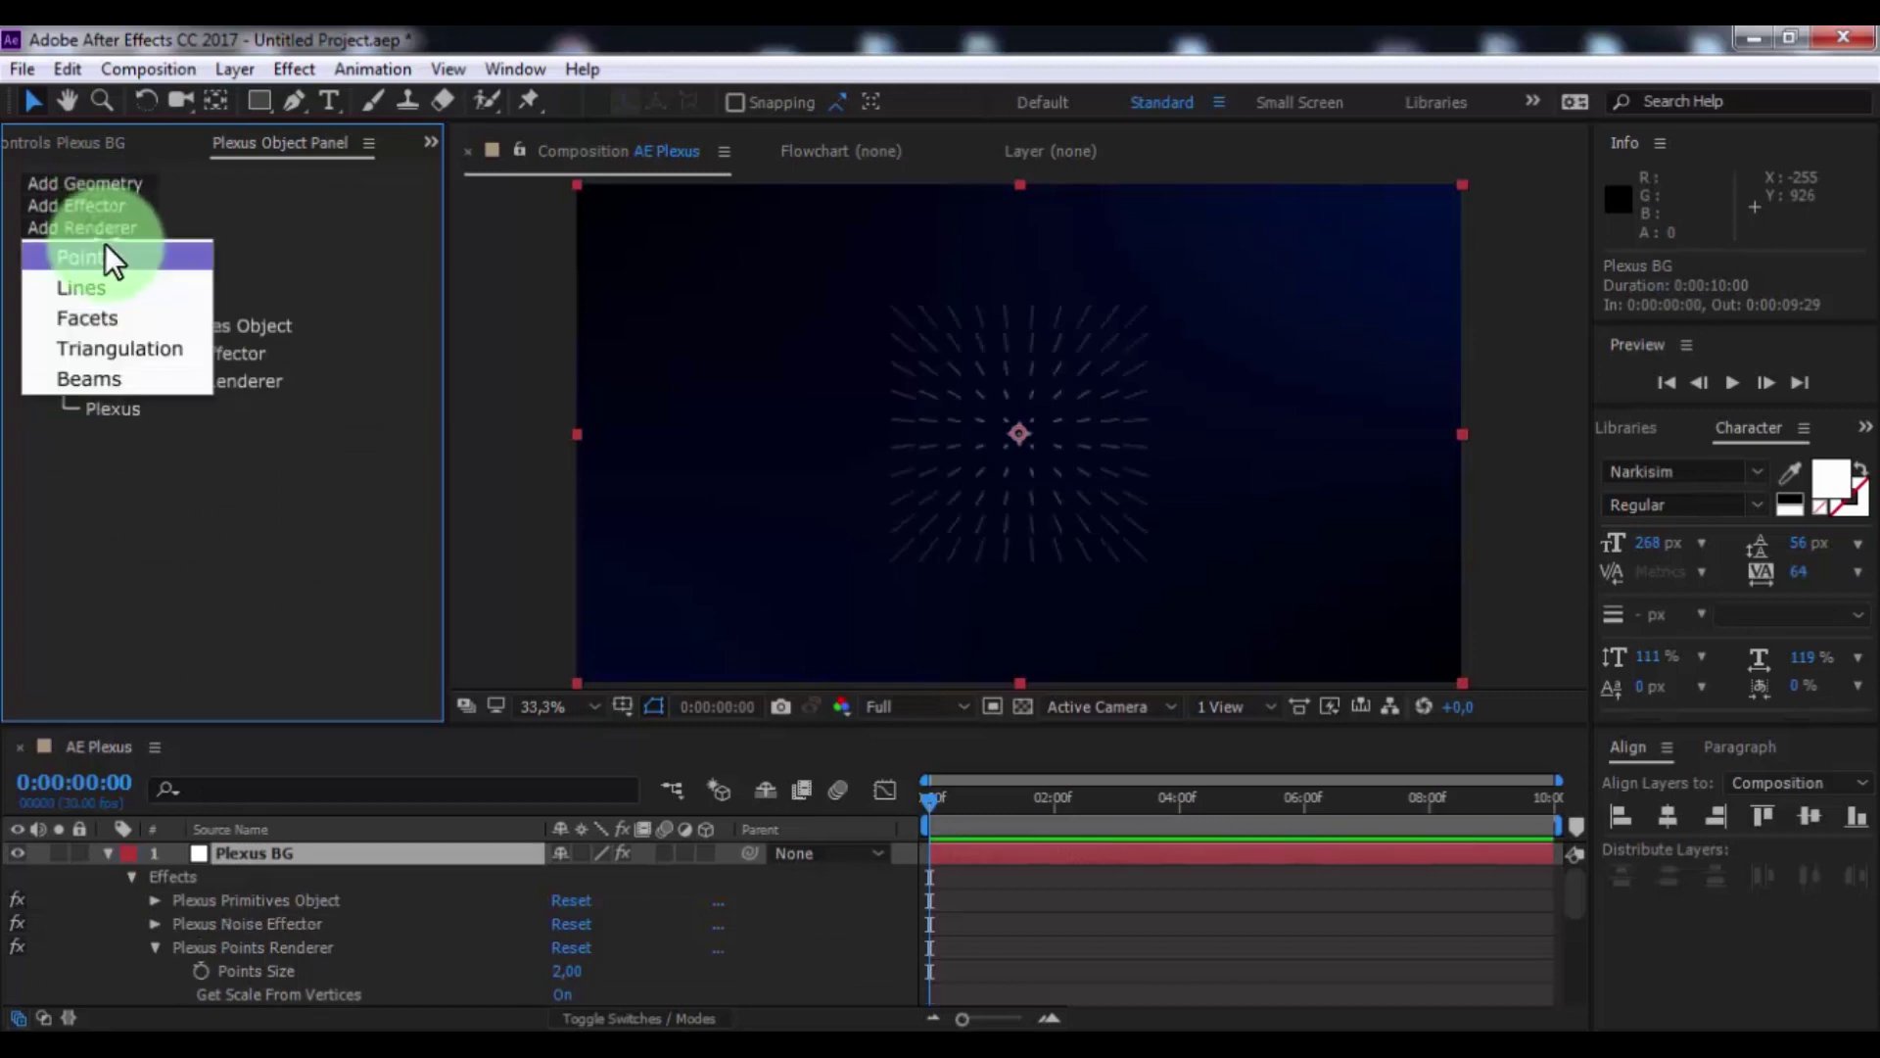
left_click(93, 286)
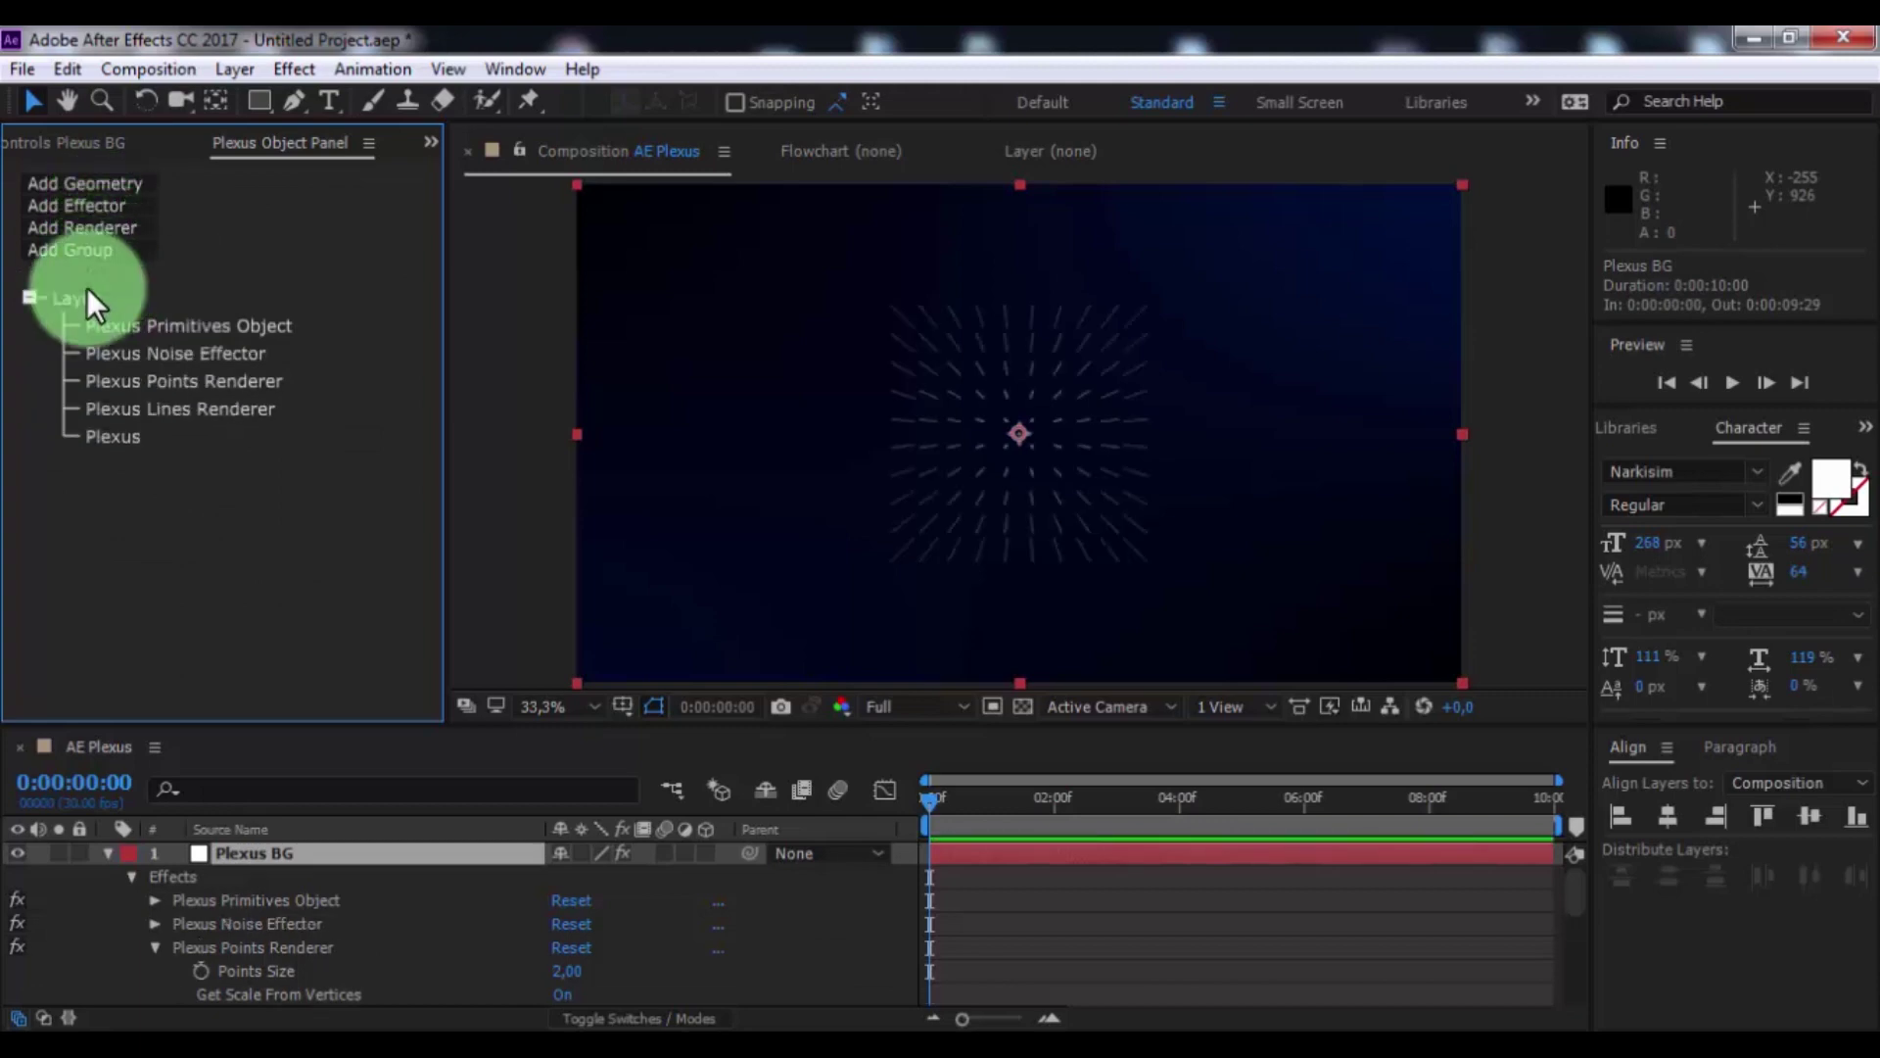
left_click(98, 151)
- Raise the Plexus Noise Amplitude to about 5053, scattering the grid across the frame
left_click(13, 199)
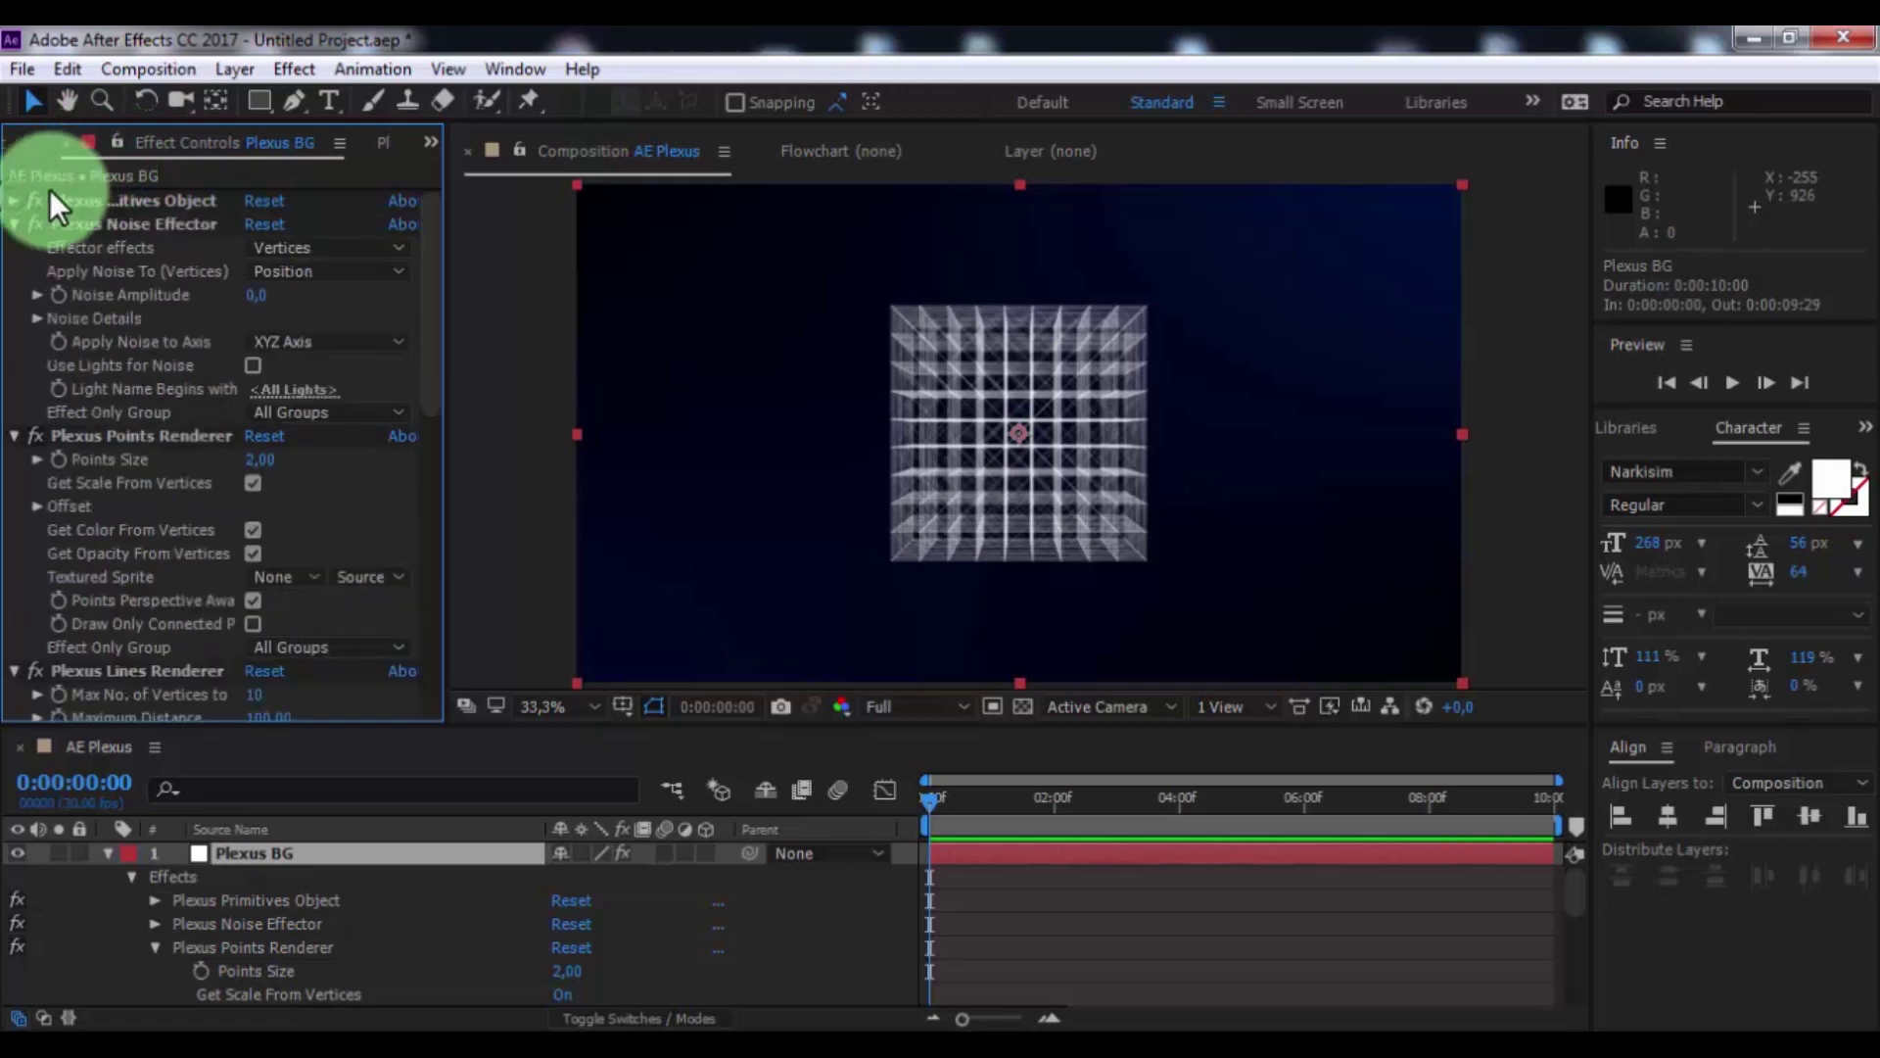
left_click_drag(257, 295, 1188, 365)
left_click_drag(263, 297, 1348, 449)
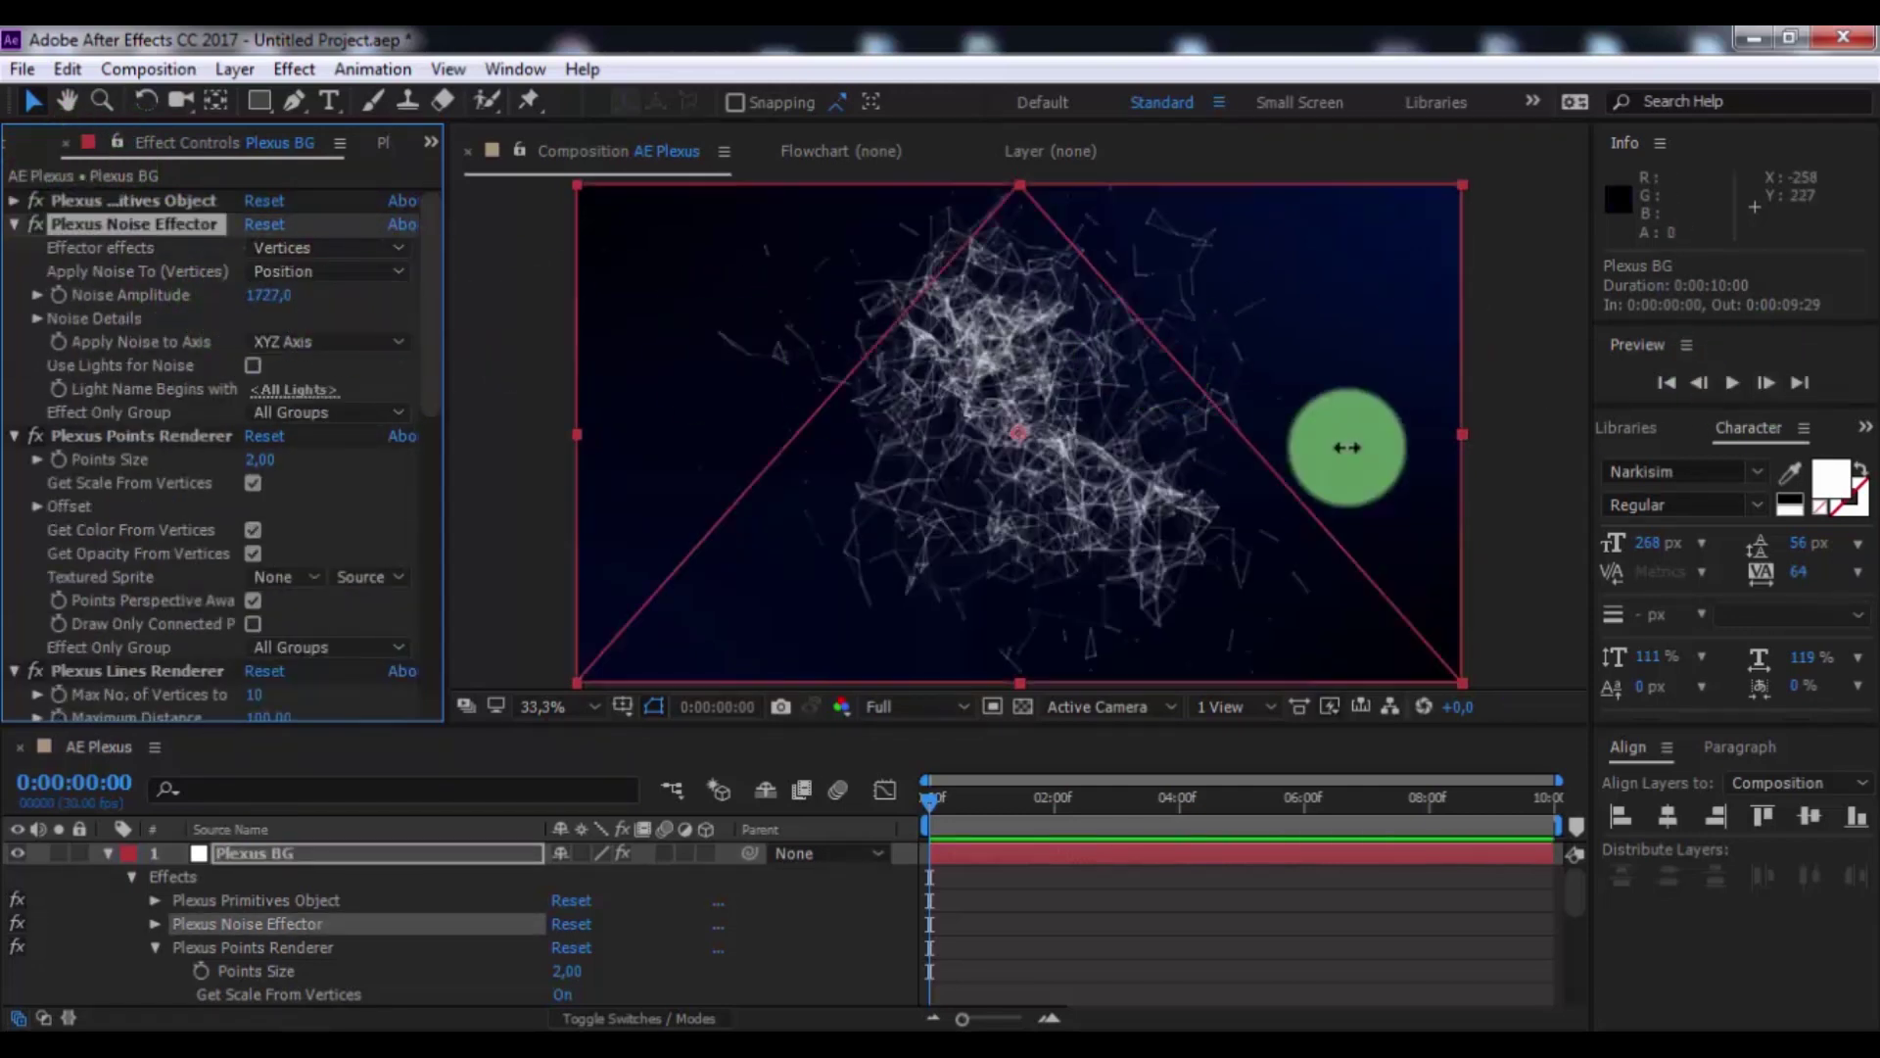
left_click_drag(263, 296, 61, 296)
left_click_drag(927, 798, 1628, 823)
left_click_drag(259, 293, 1635, 338)
- Set Points Size to 1.30 and Lines Maximum Distance to 151, then collapse the layer
left_click(14, 224)
left_click_drag(261, 271, 255, 267)
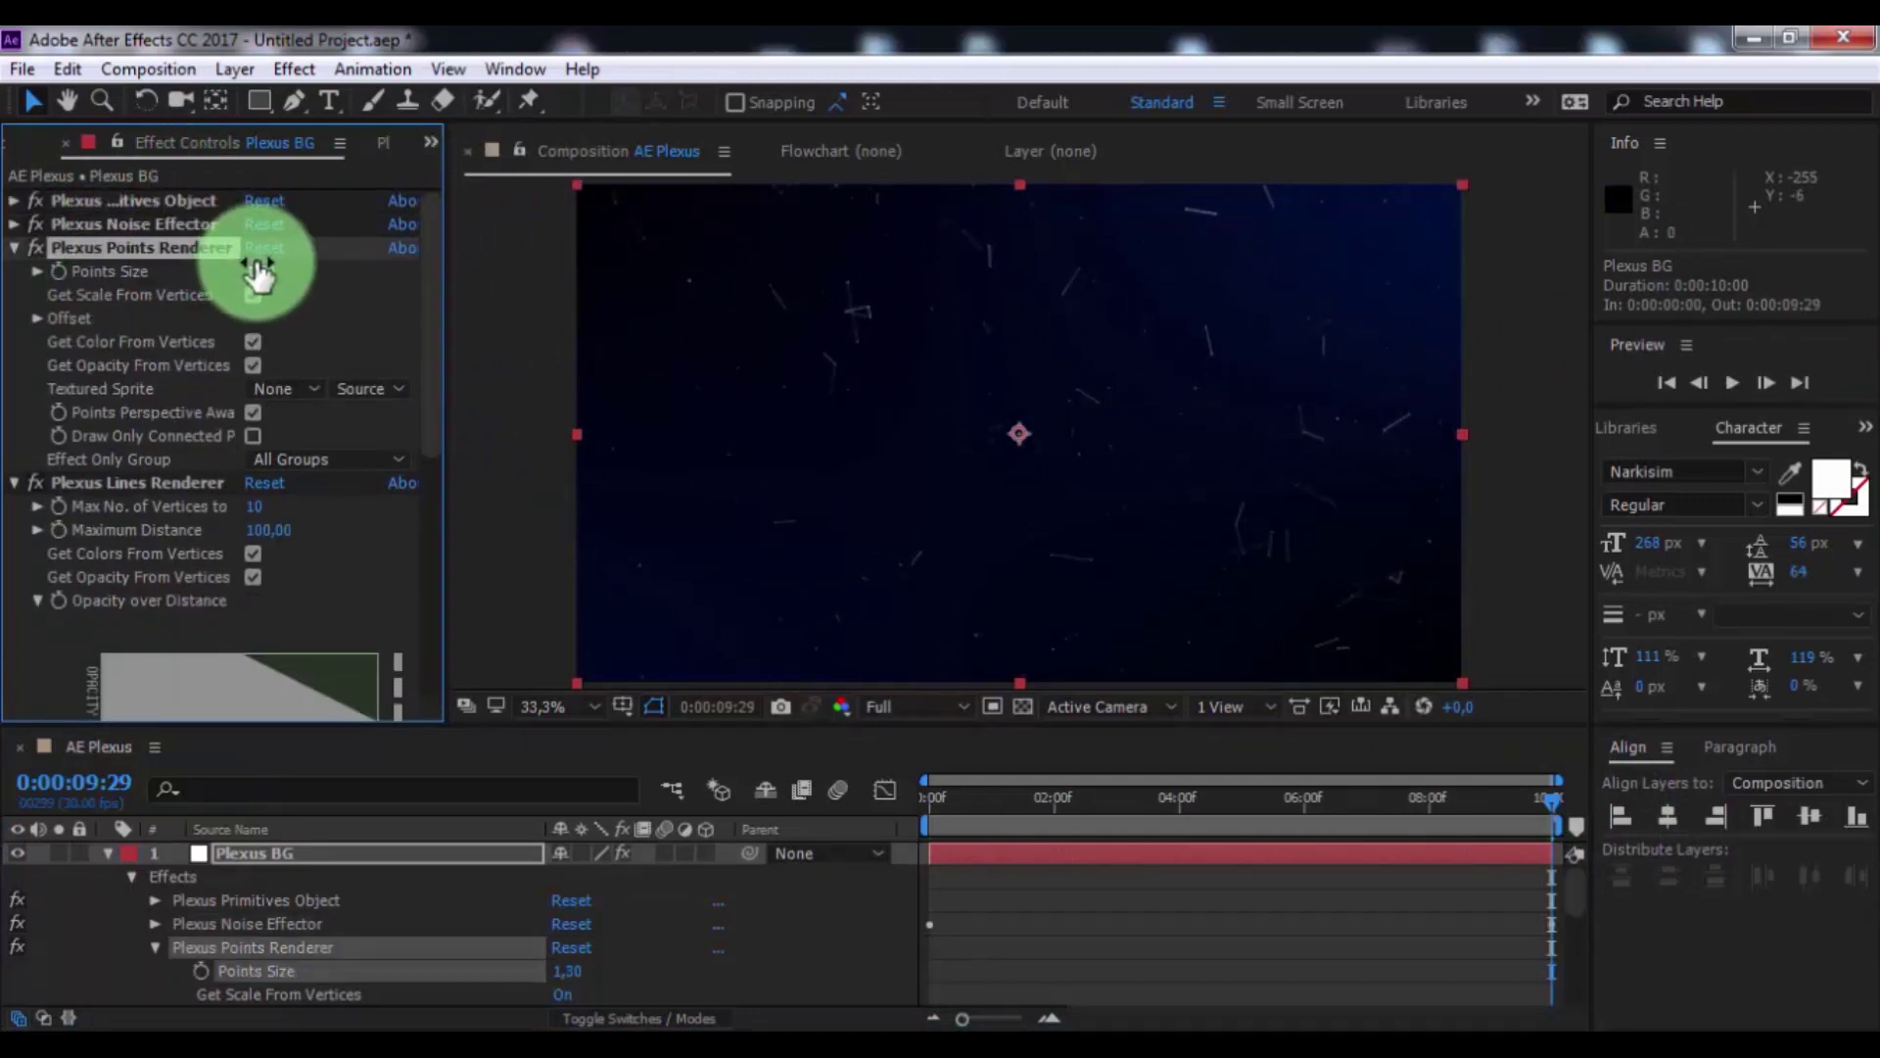
left_click(14, 247)
left_click_drag(276, 318, 350, 331)
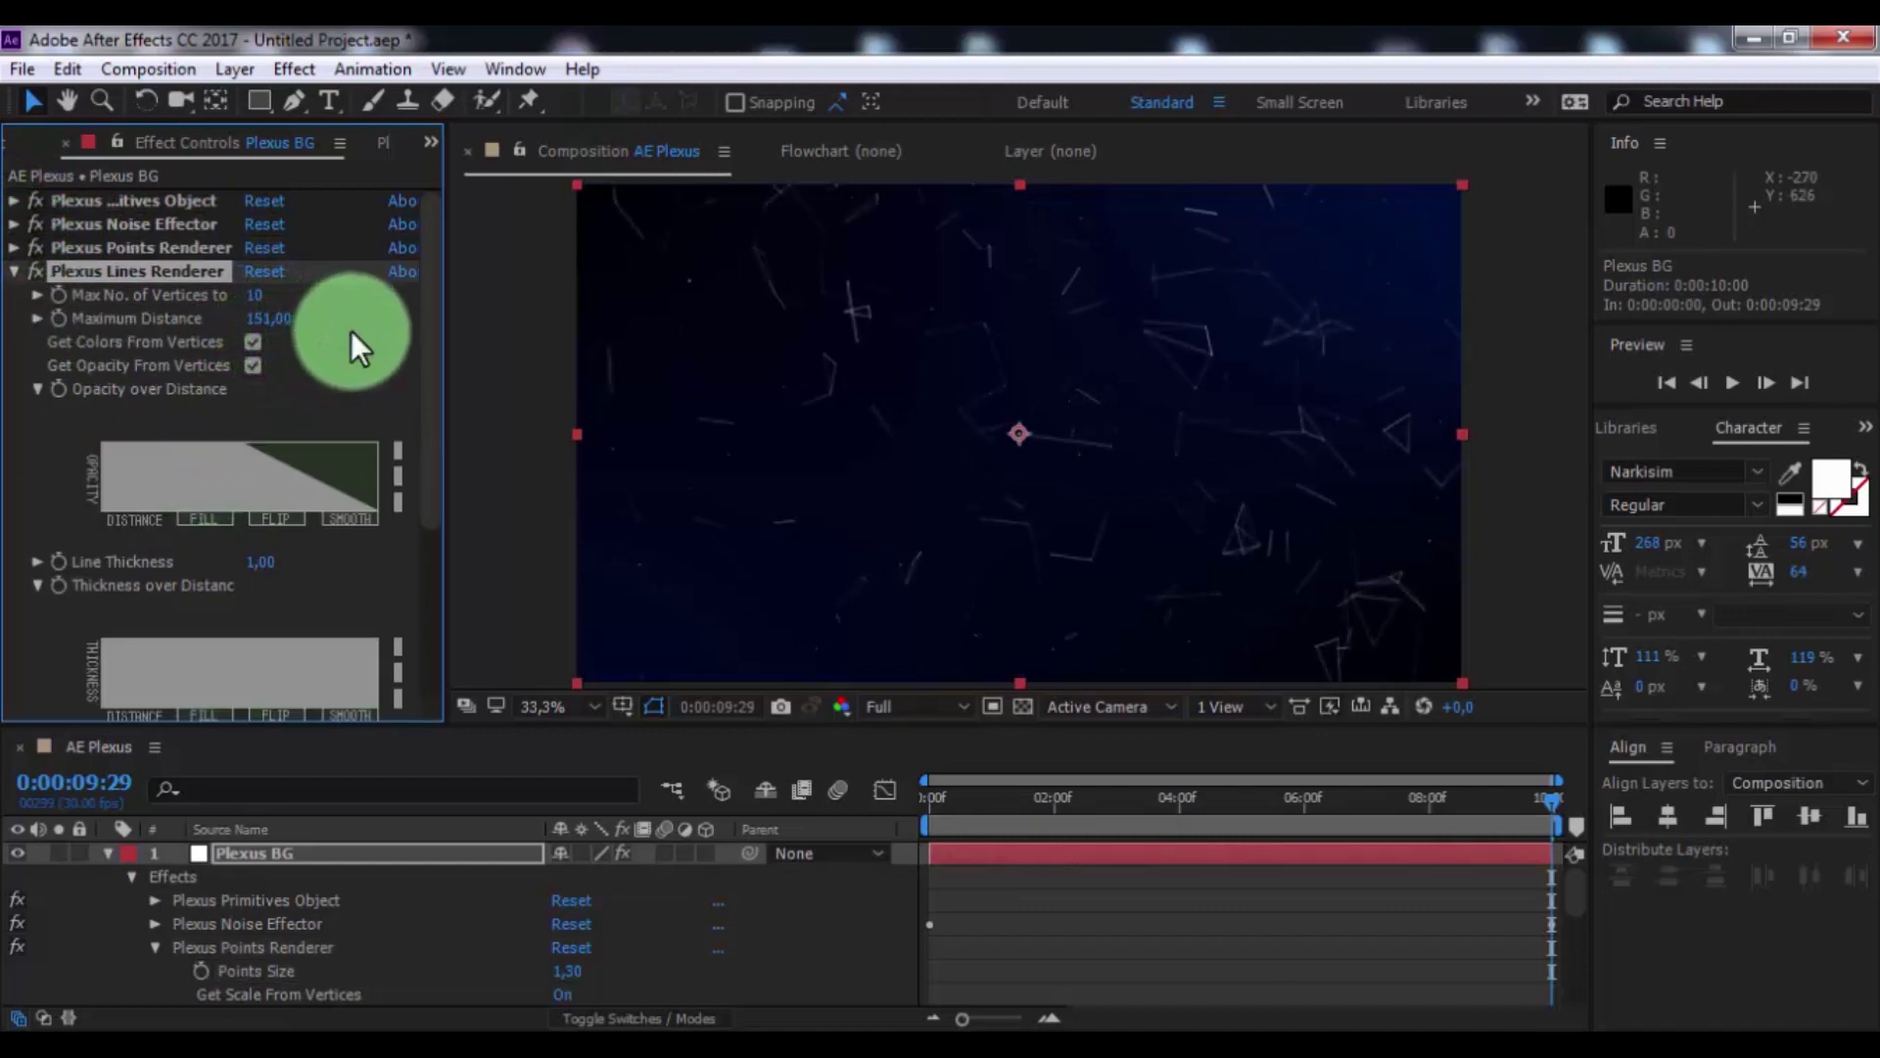
left_click(14, 272)
left_click(185, 449)
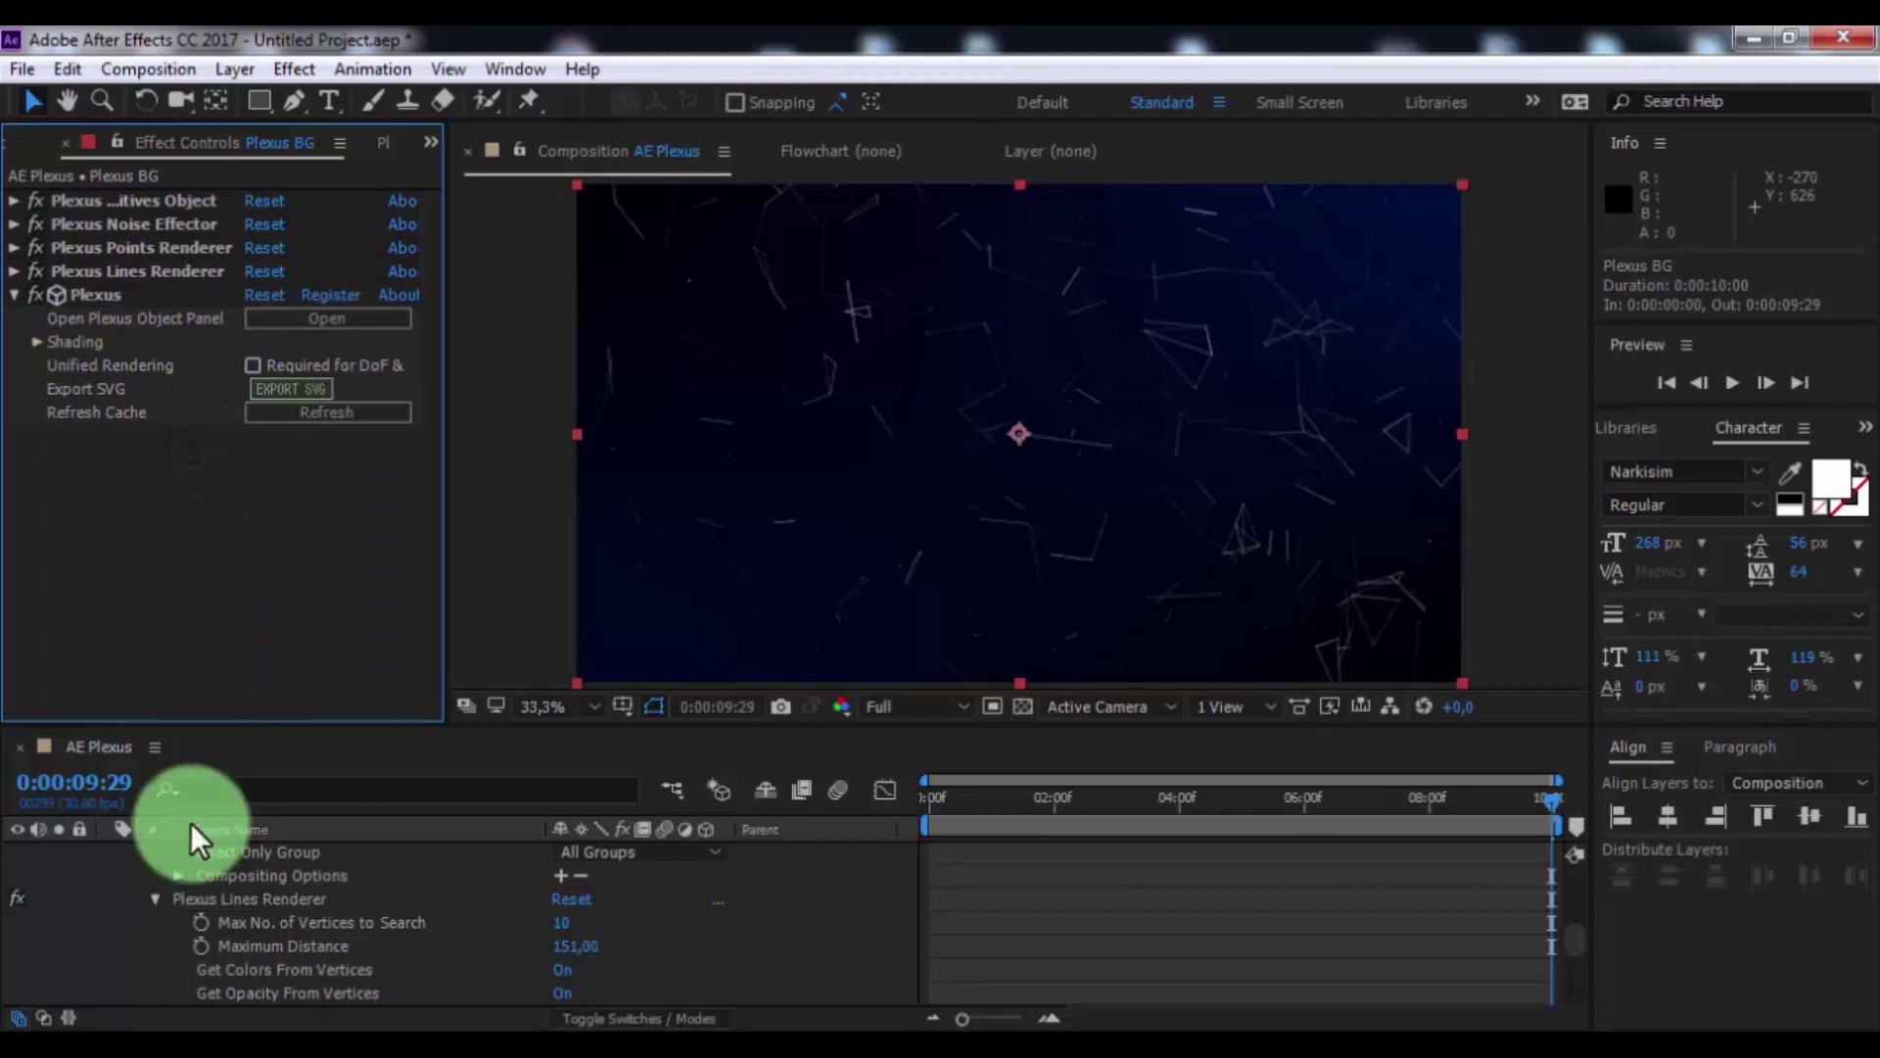
left_click(96, 860)
scroll(96, 859, "up", 5)
left_click(105, 854)
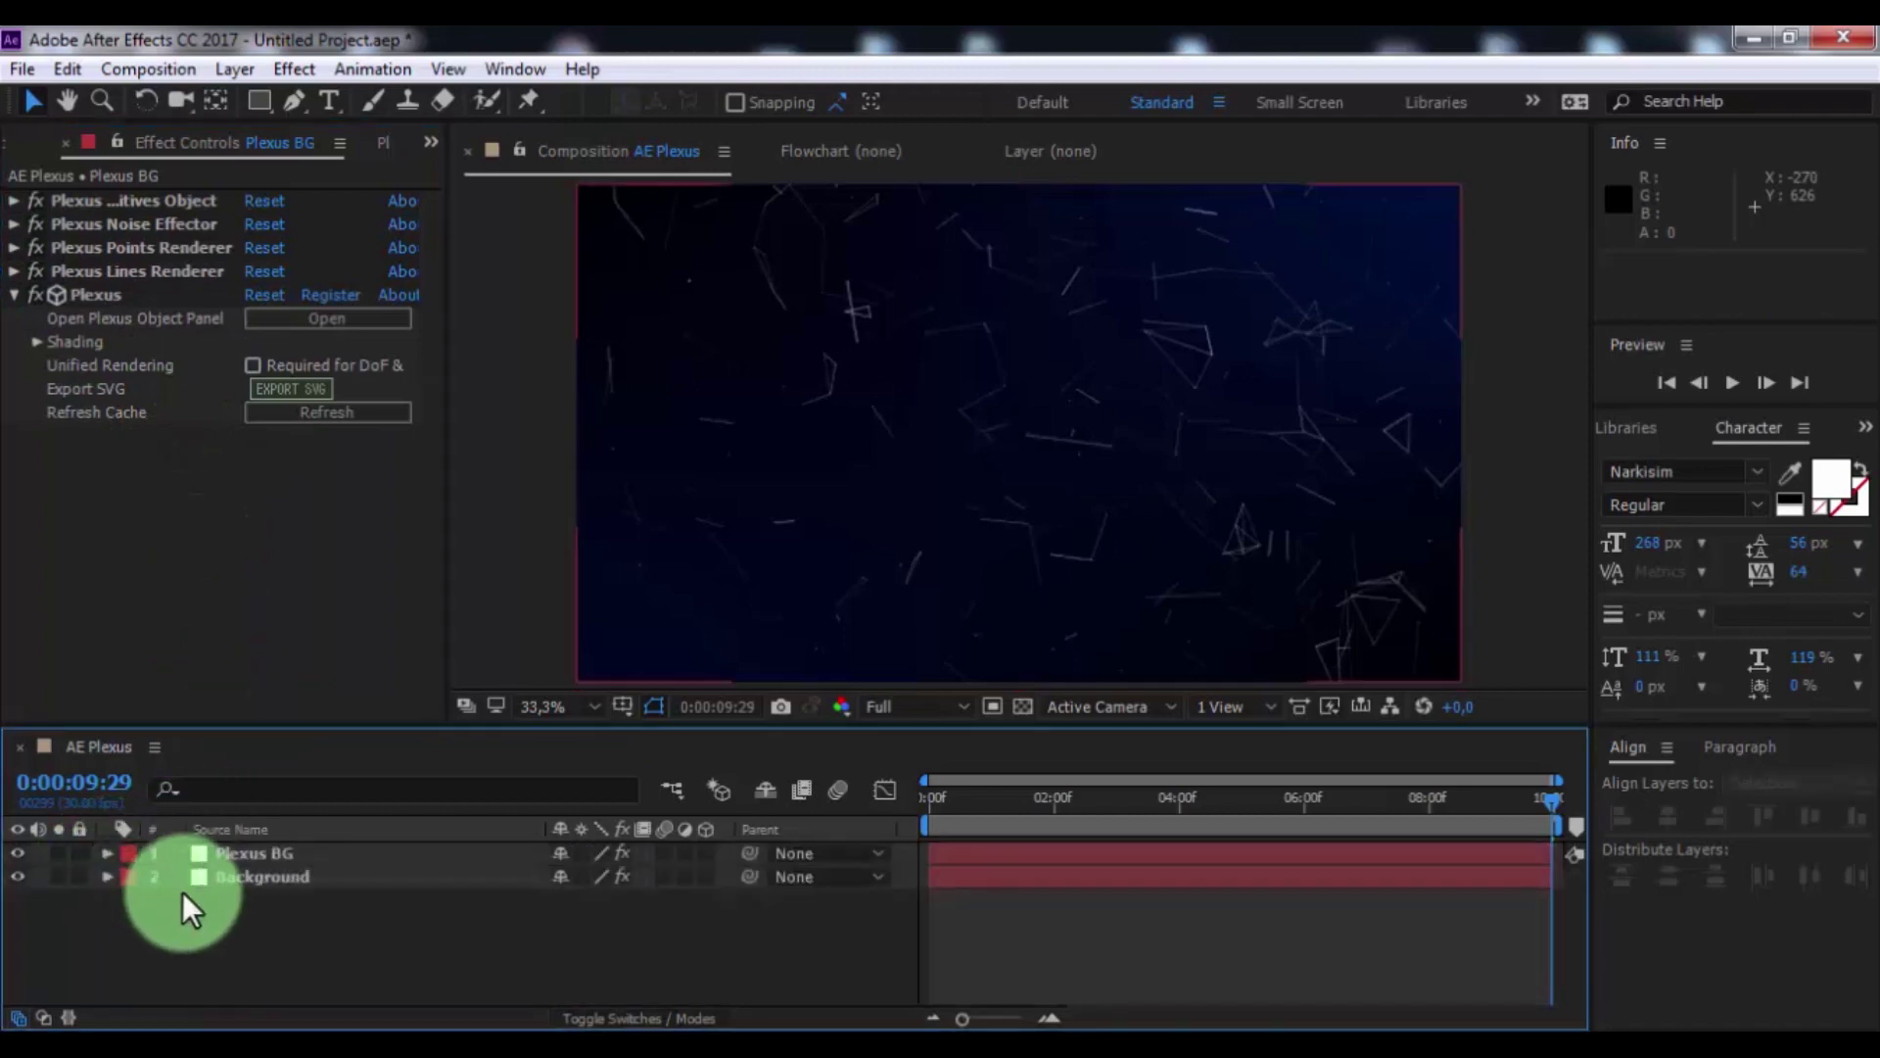
- Add an EFFECT text layer centred horizontally and vertically in the composition
right_click(214, 921)
mouse_move(293, 613)
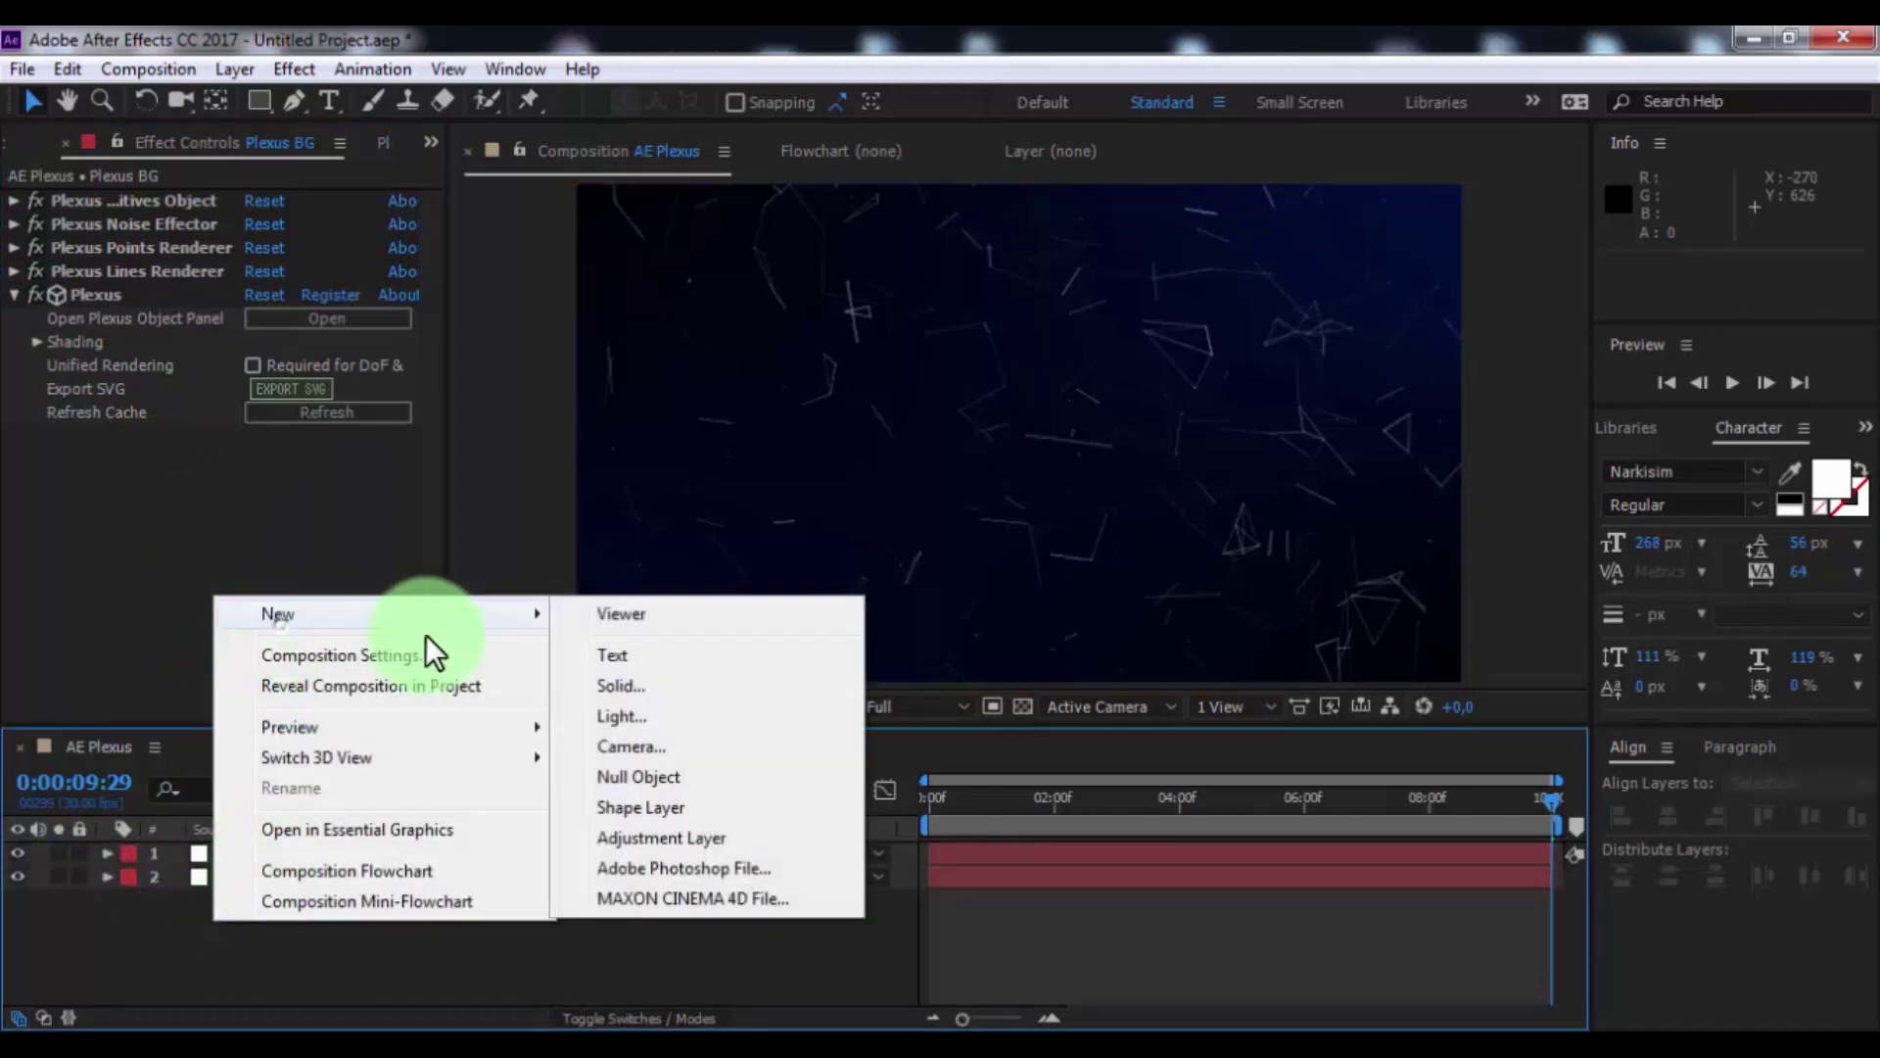
left_click(672, 662)
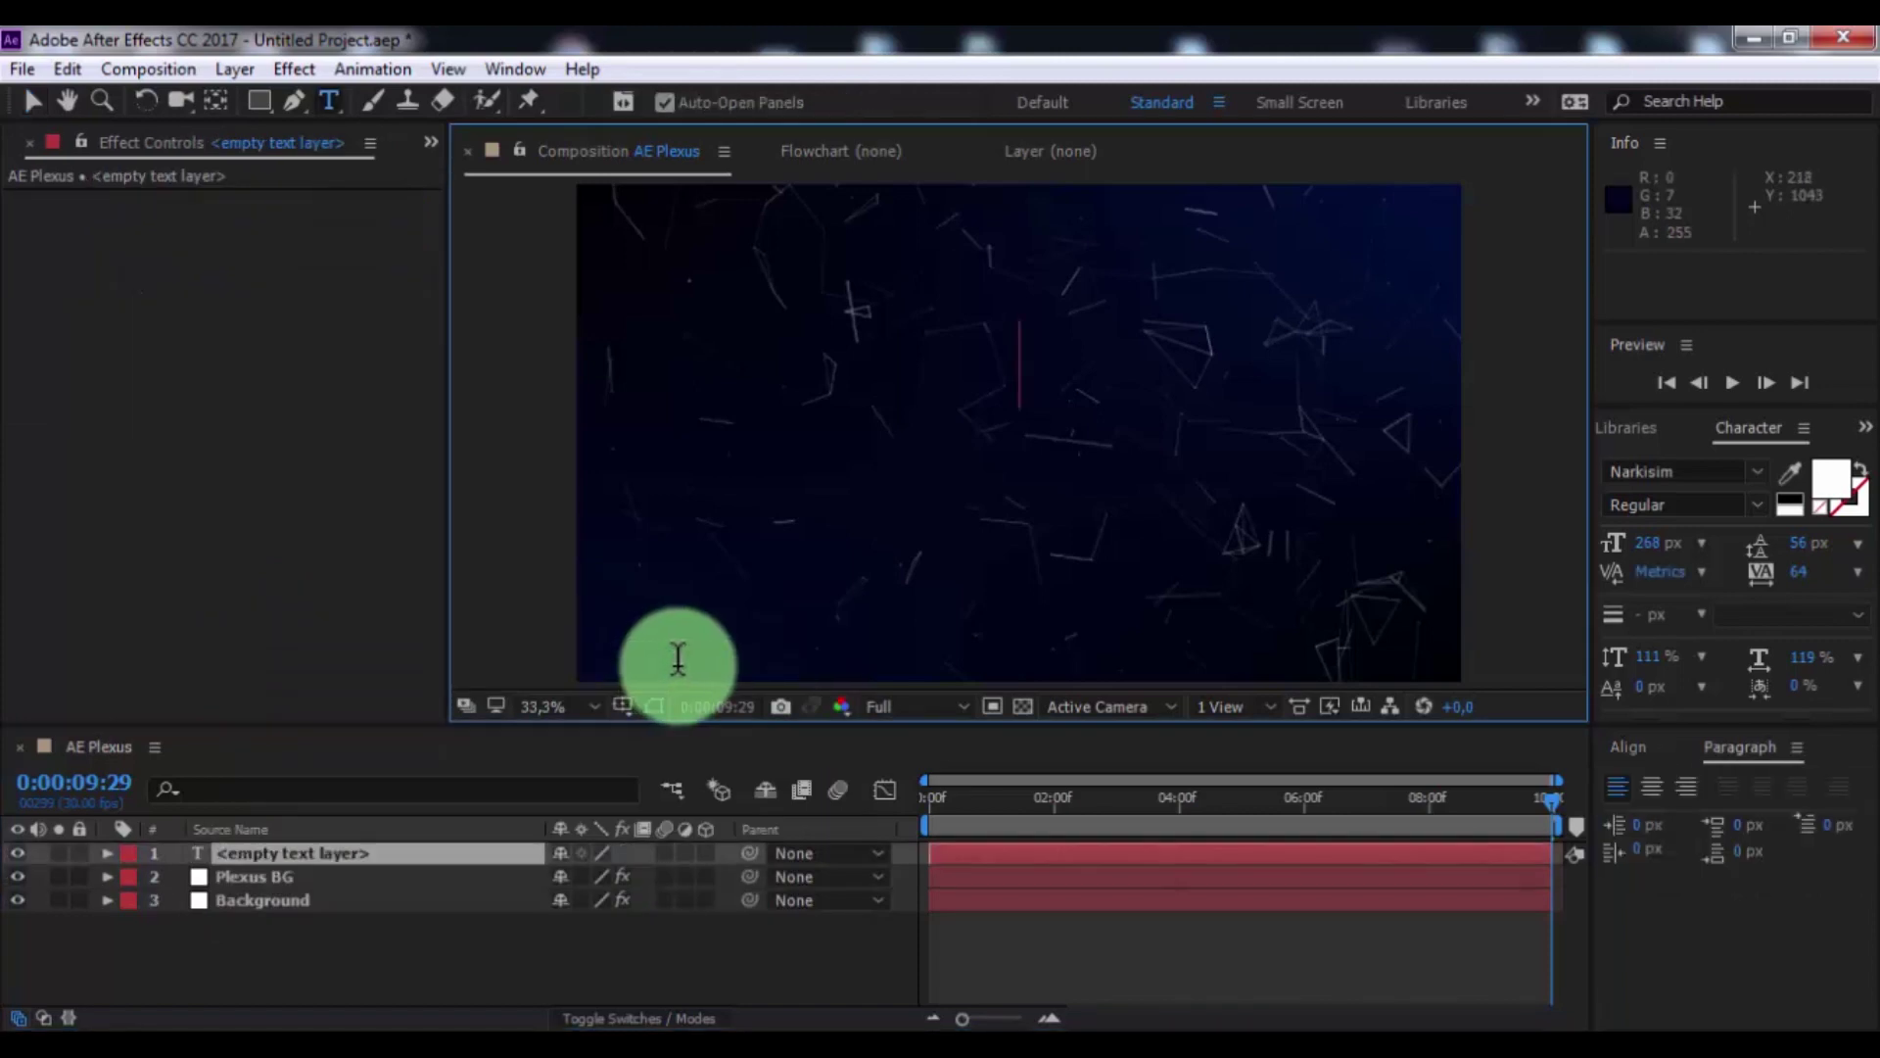
type("EFFECT")
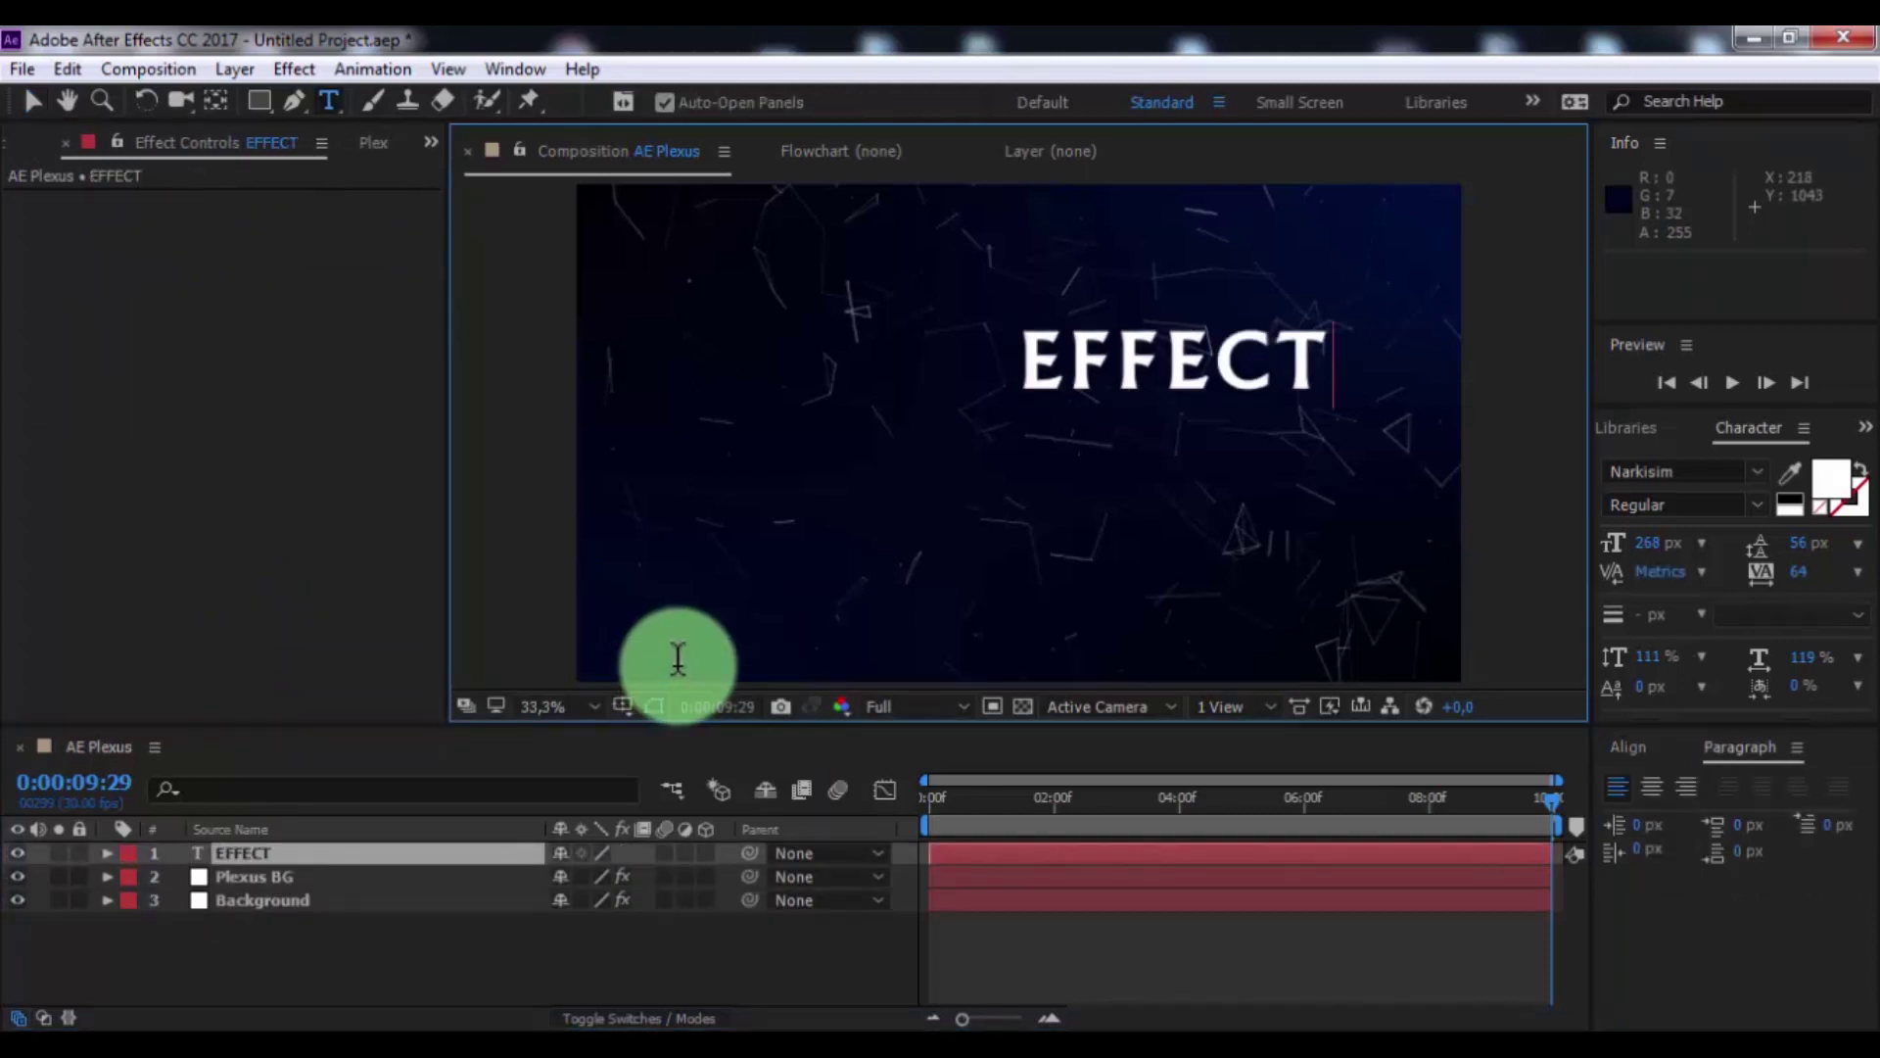
key("Escape")
key("v")
left_click_drag(1122, 397, 924, 485)
left_click(1630, 747)
left_click(1667, 815)
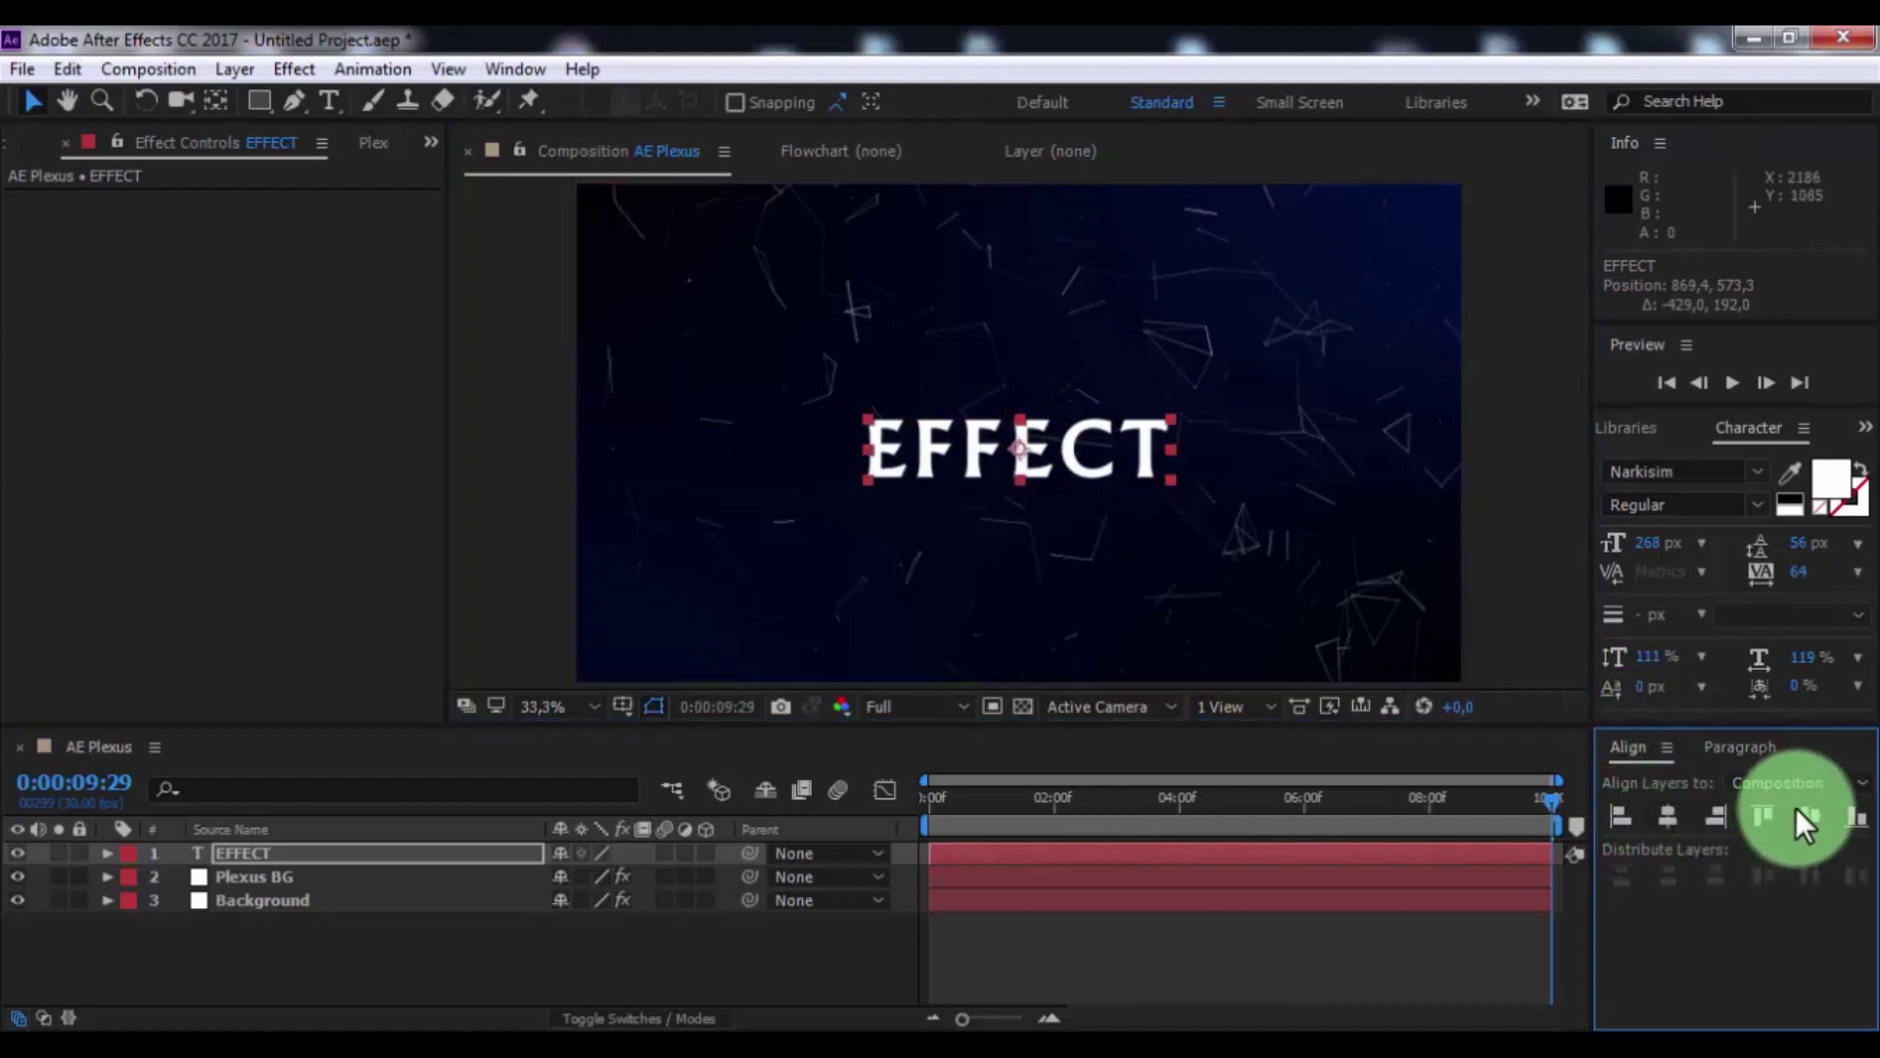
left_click(1806, 816)
- Scale the EFFECT text layer up to 179%
left_click(261, 854)
key("s")
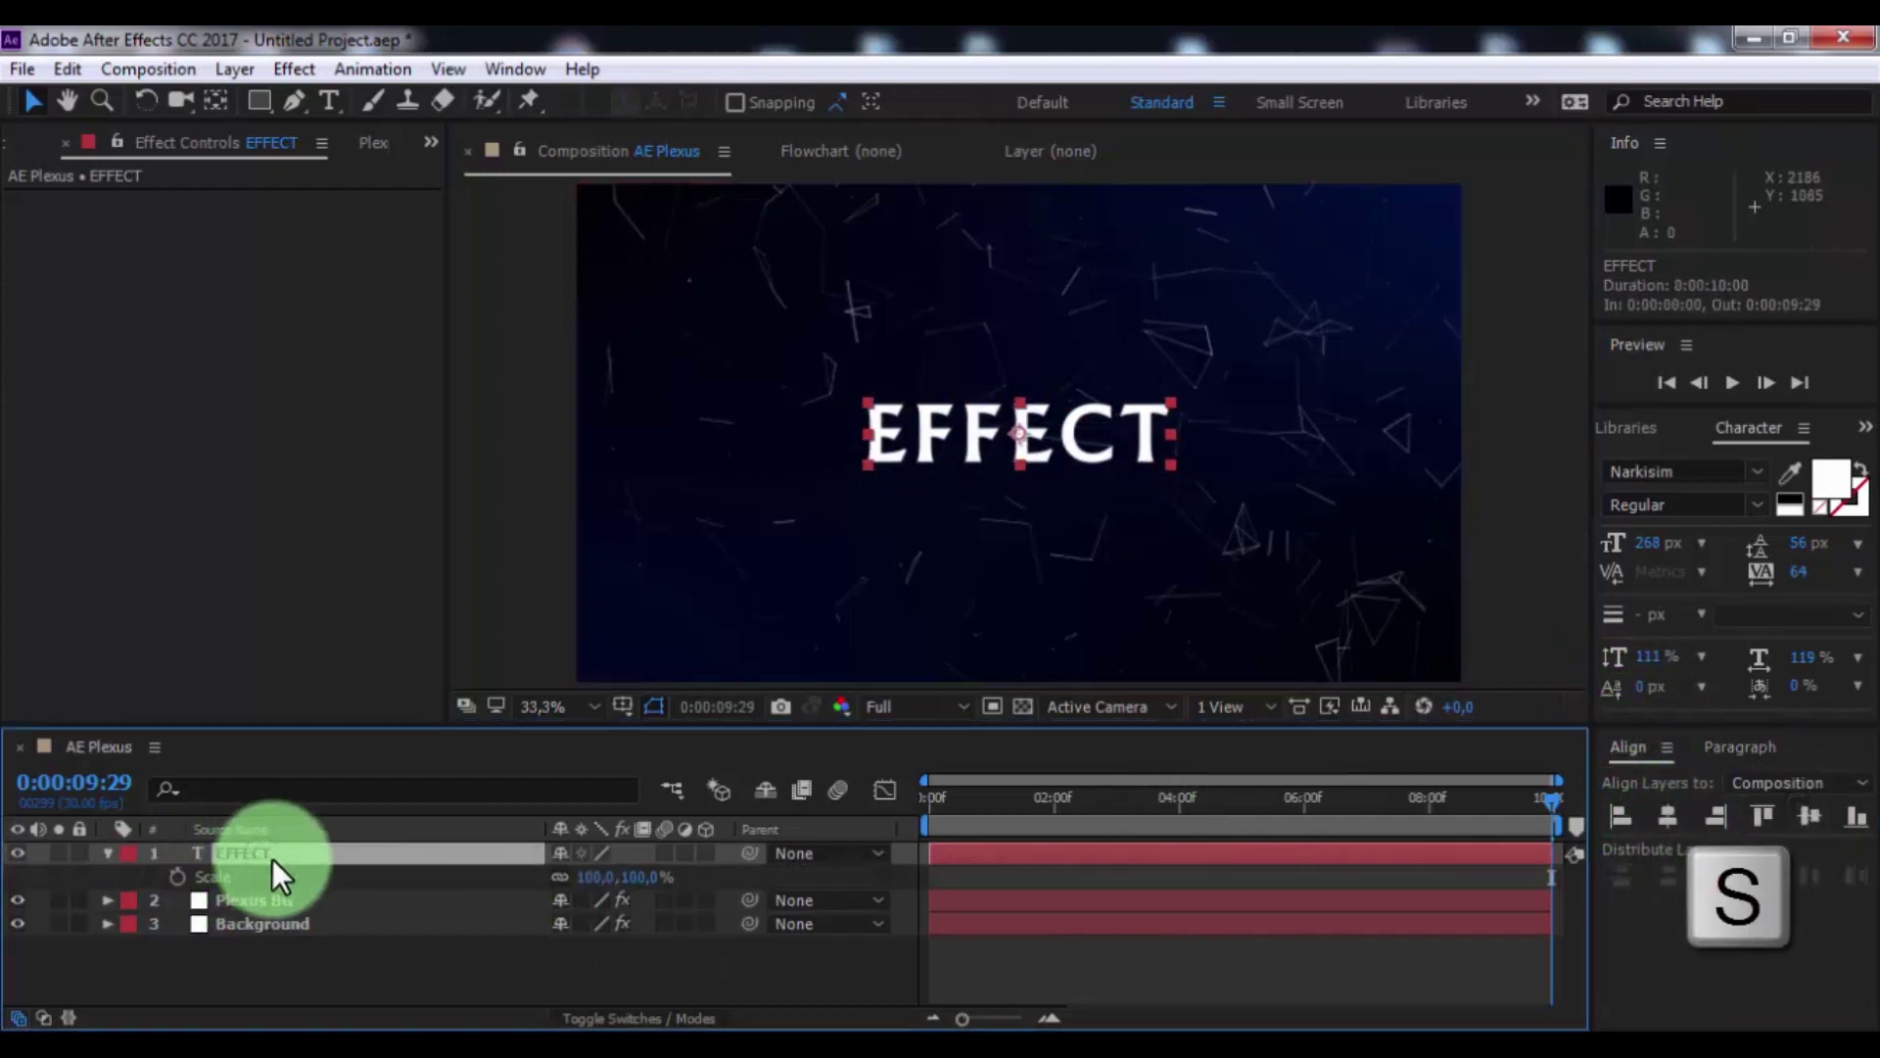
mouse_move(638, 880)
left_mouse_down()
mouse_move(747, 866)
mouse_move(672, 869)
left_mouse_up()
left_click(110, 853)
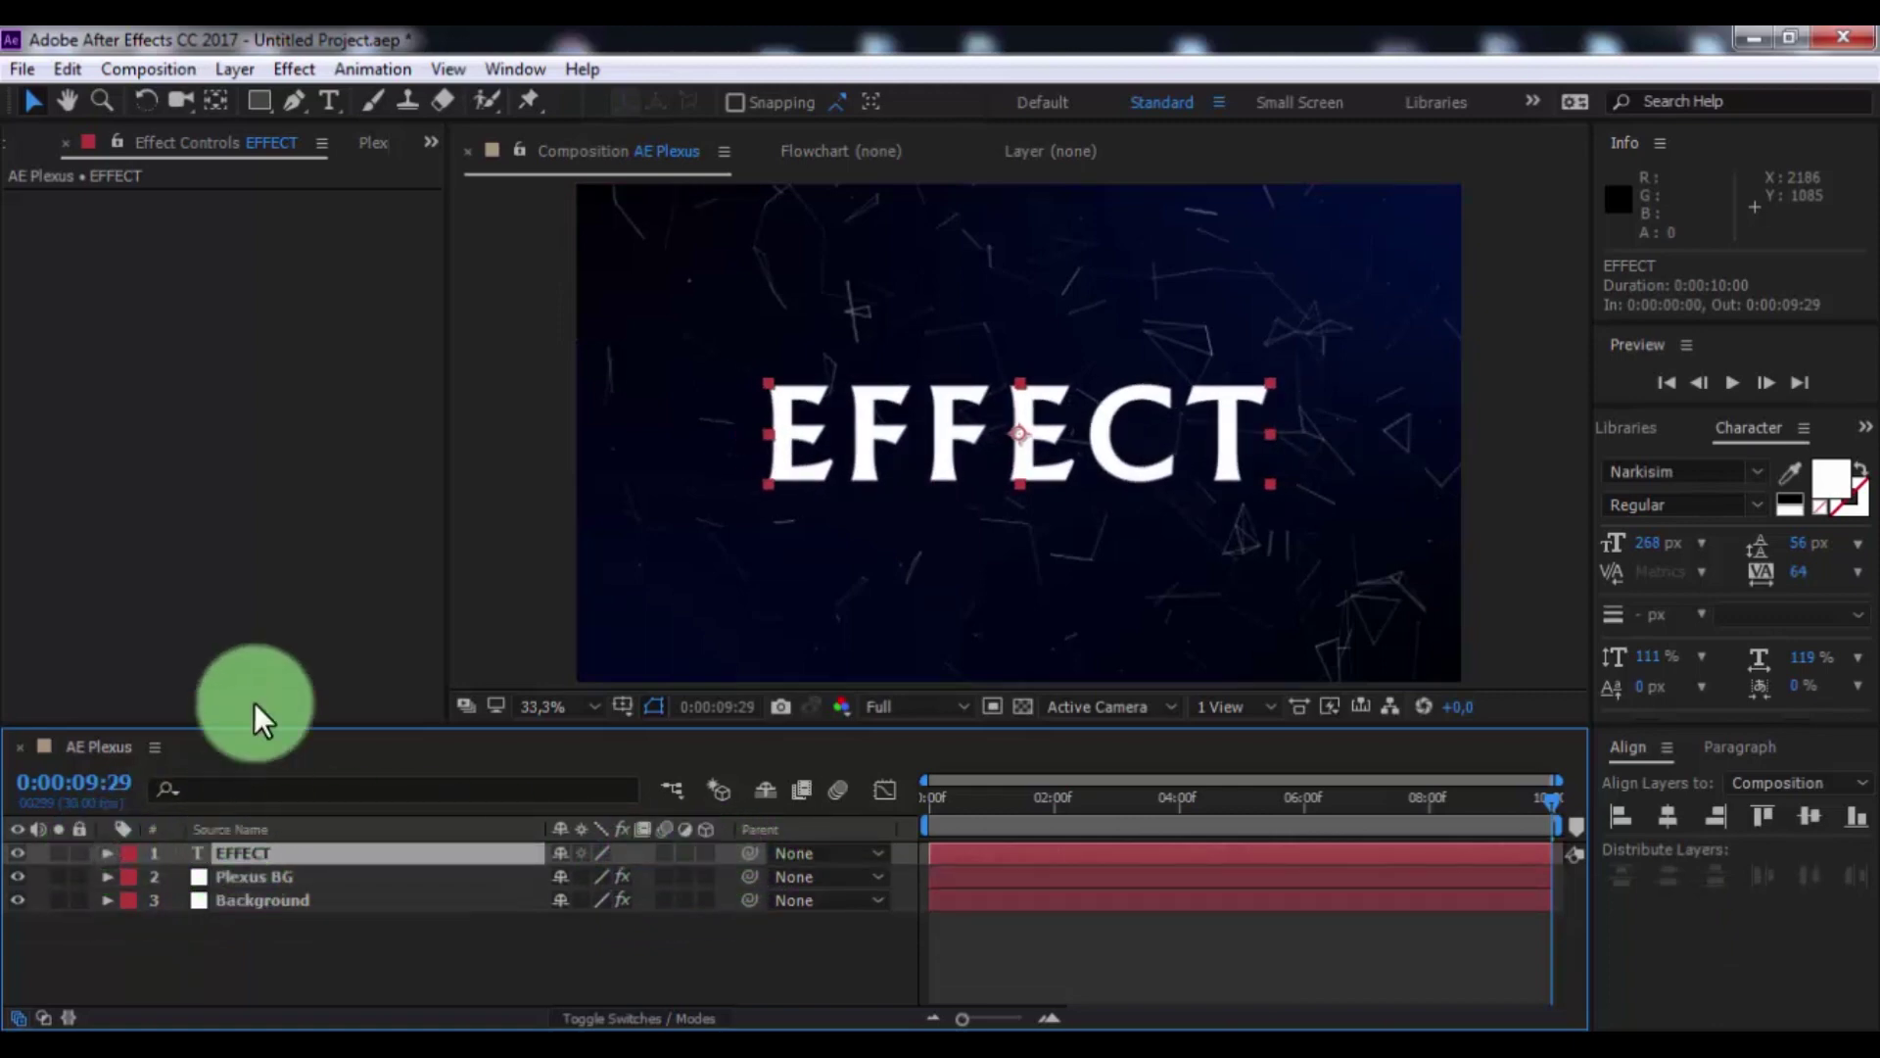
- Apply Plexus to EFFECT with Paths geometry, a Noise effector and a Lines renderer
left_click(280, 68)
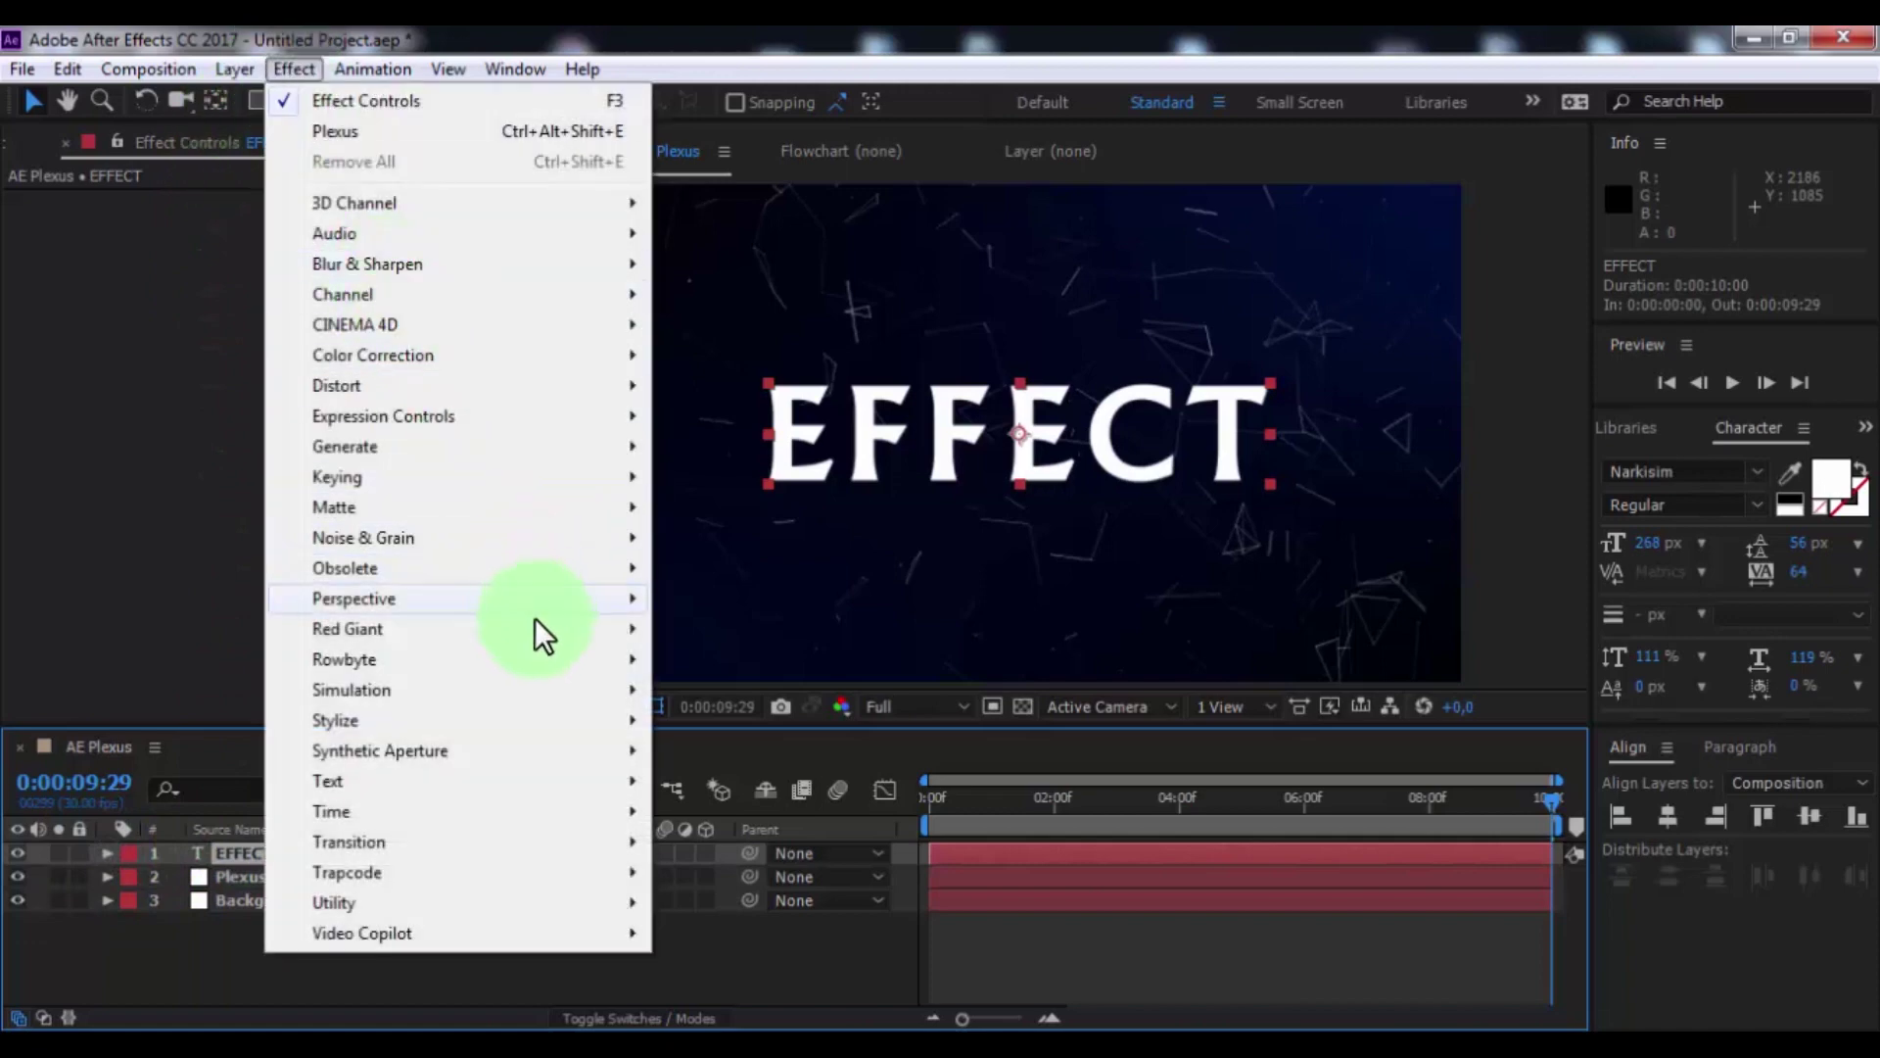
mouse_move(605, 666)
left_click(672, 657)
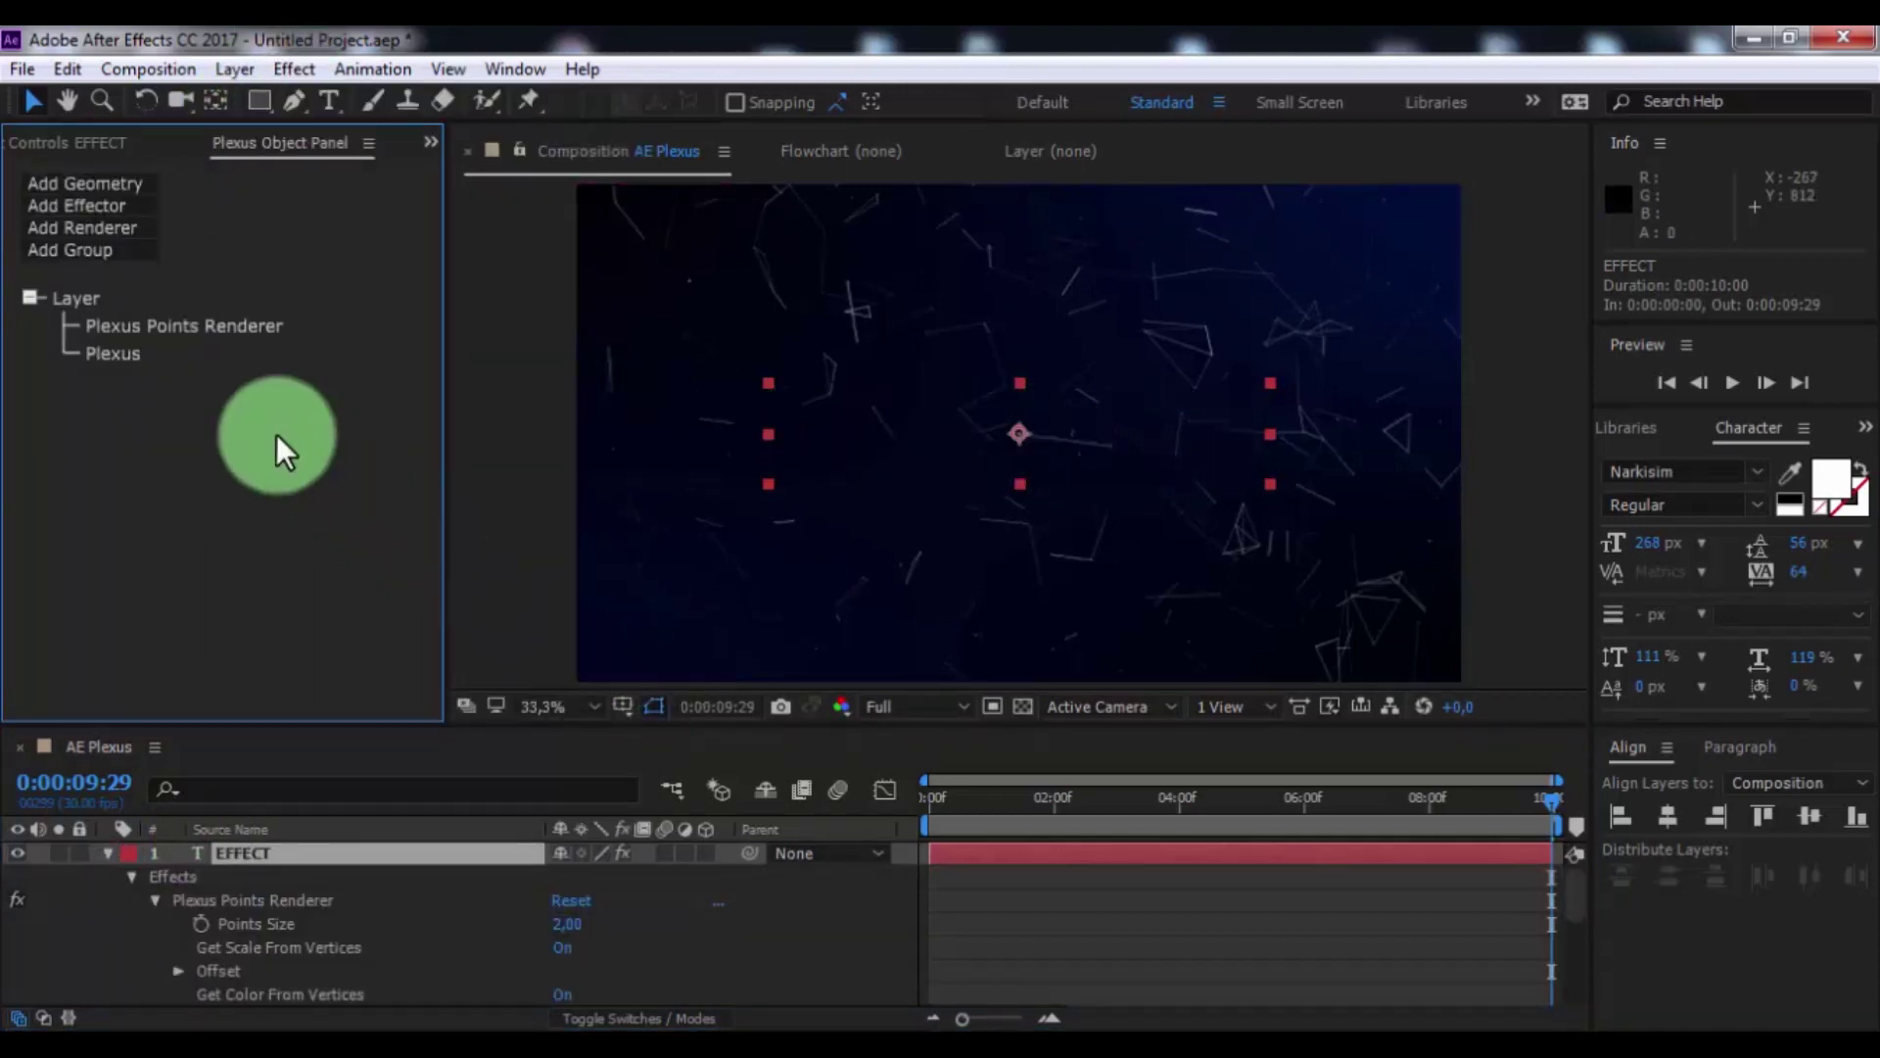
left_click(116, 184)
left_click(102, 245)
left_click(108, 208)
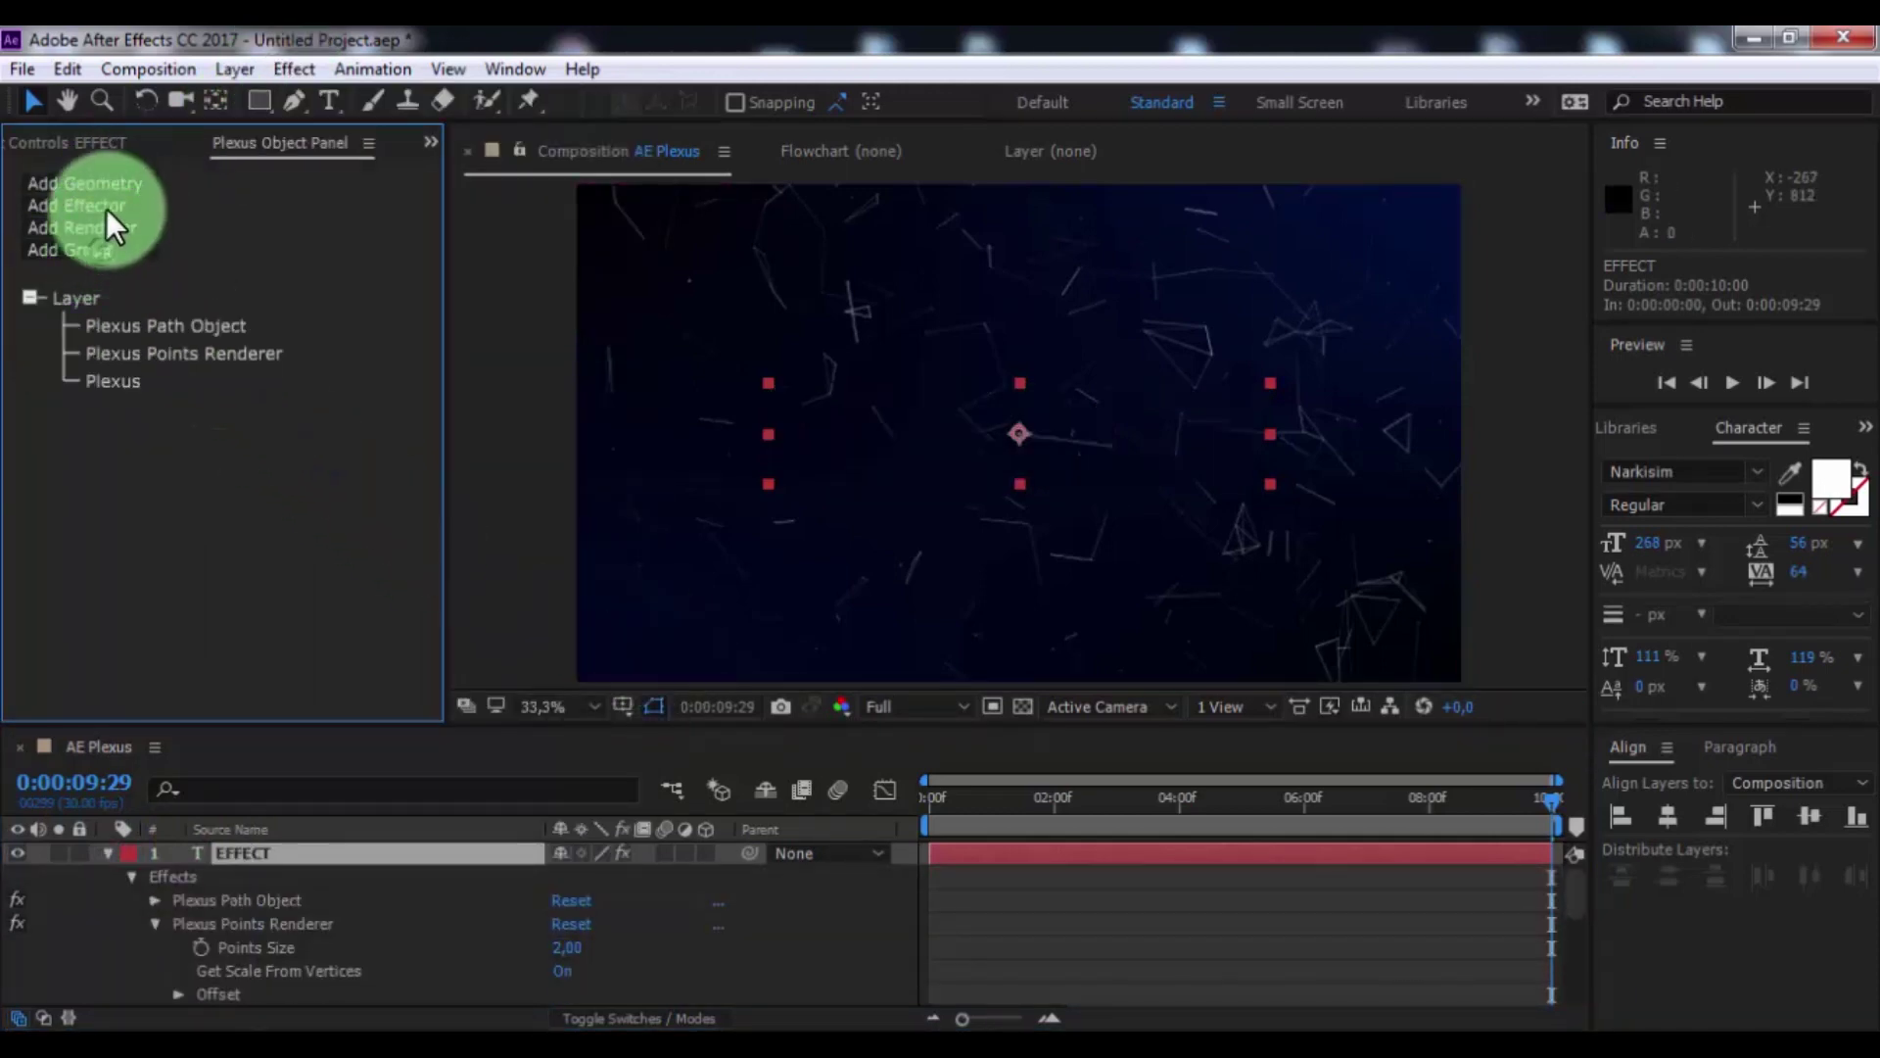
left_click(116, 237)
left_click(104, 225)
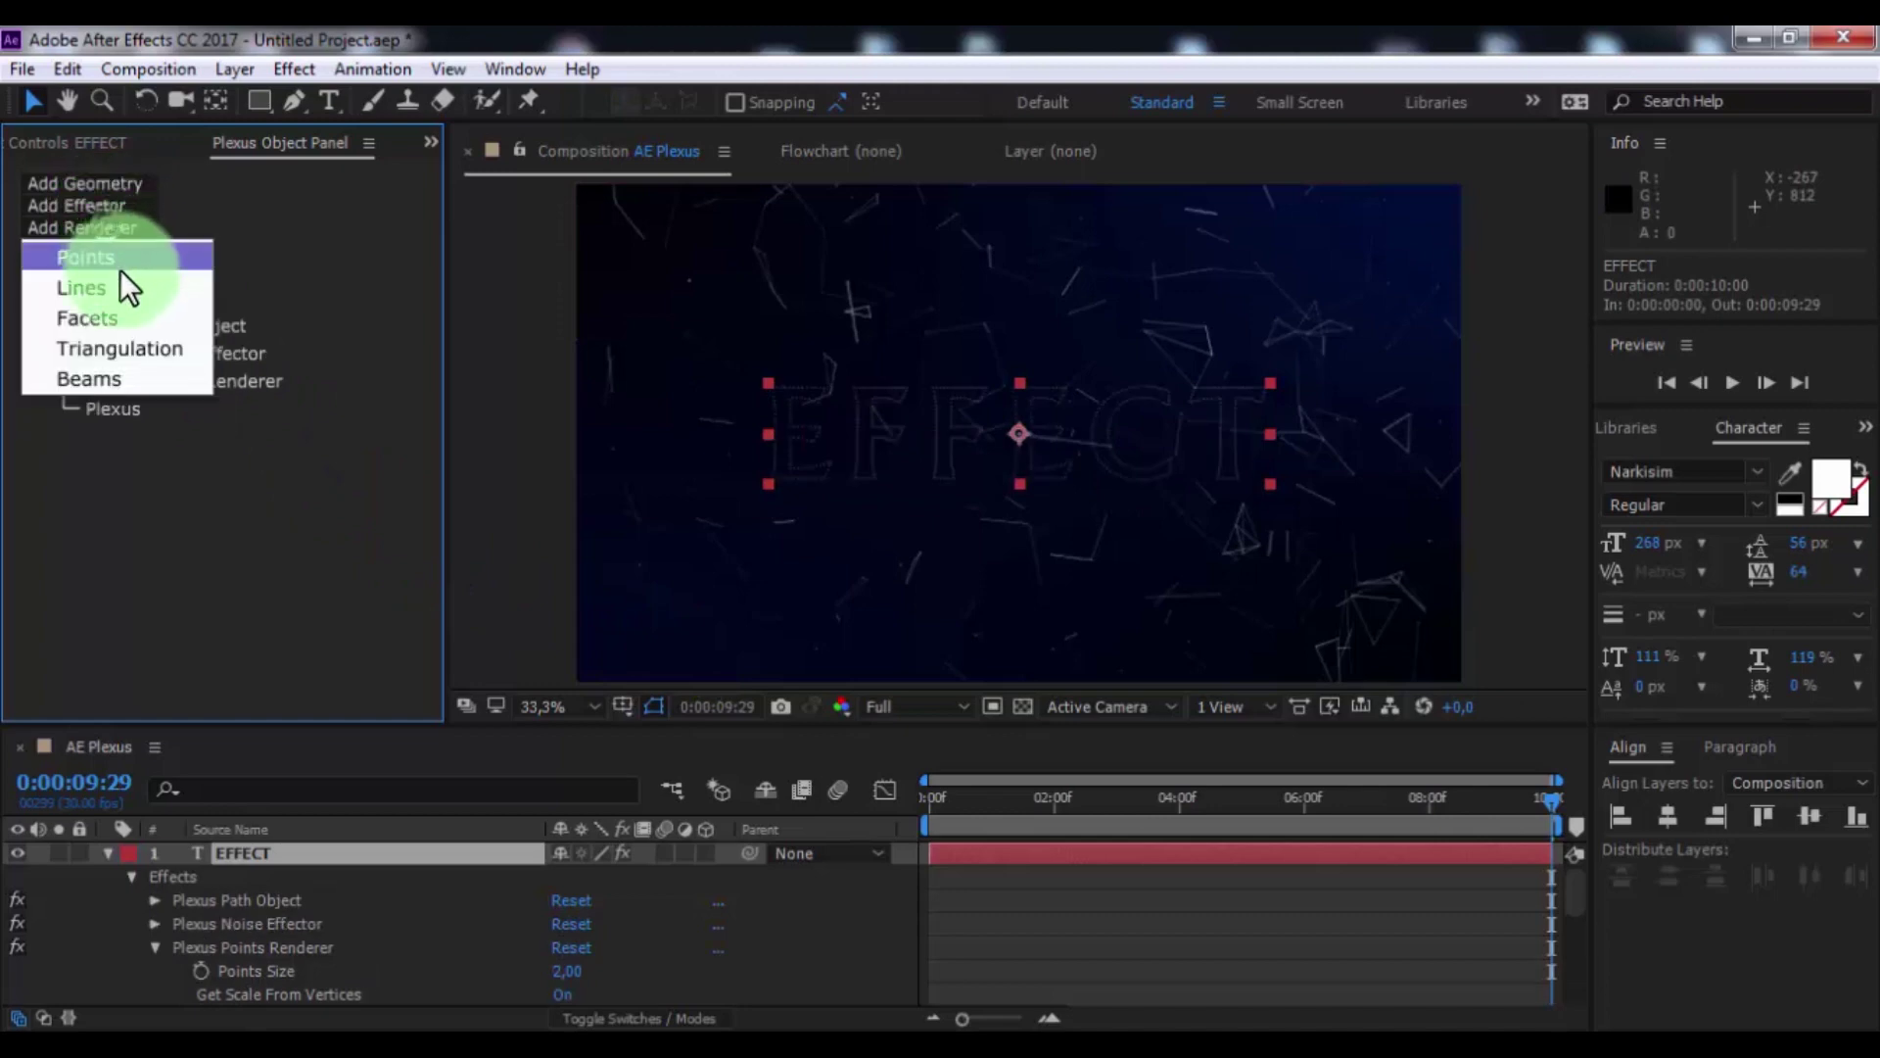
left_click(118, 278)
left_click(108, 137)
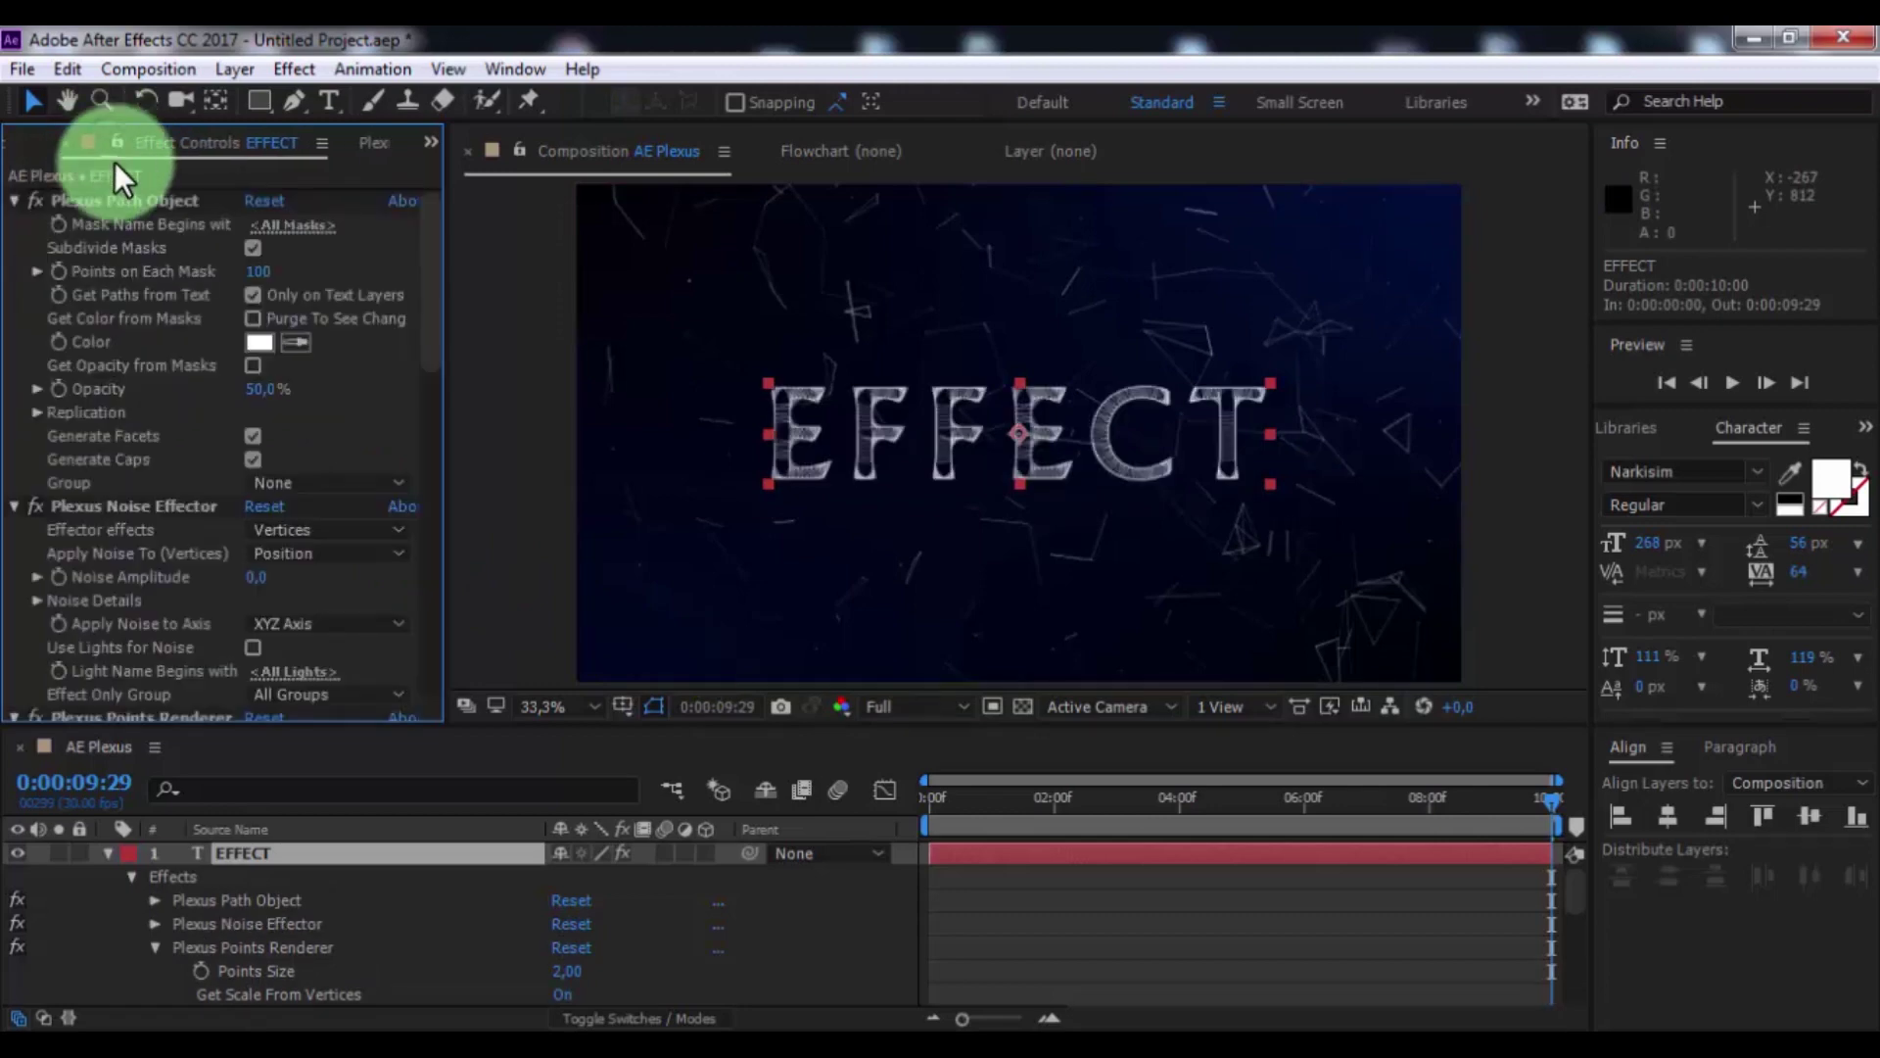
left_click(14, 200)
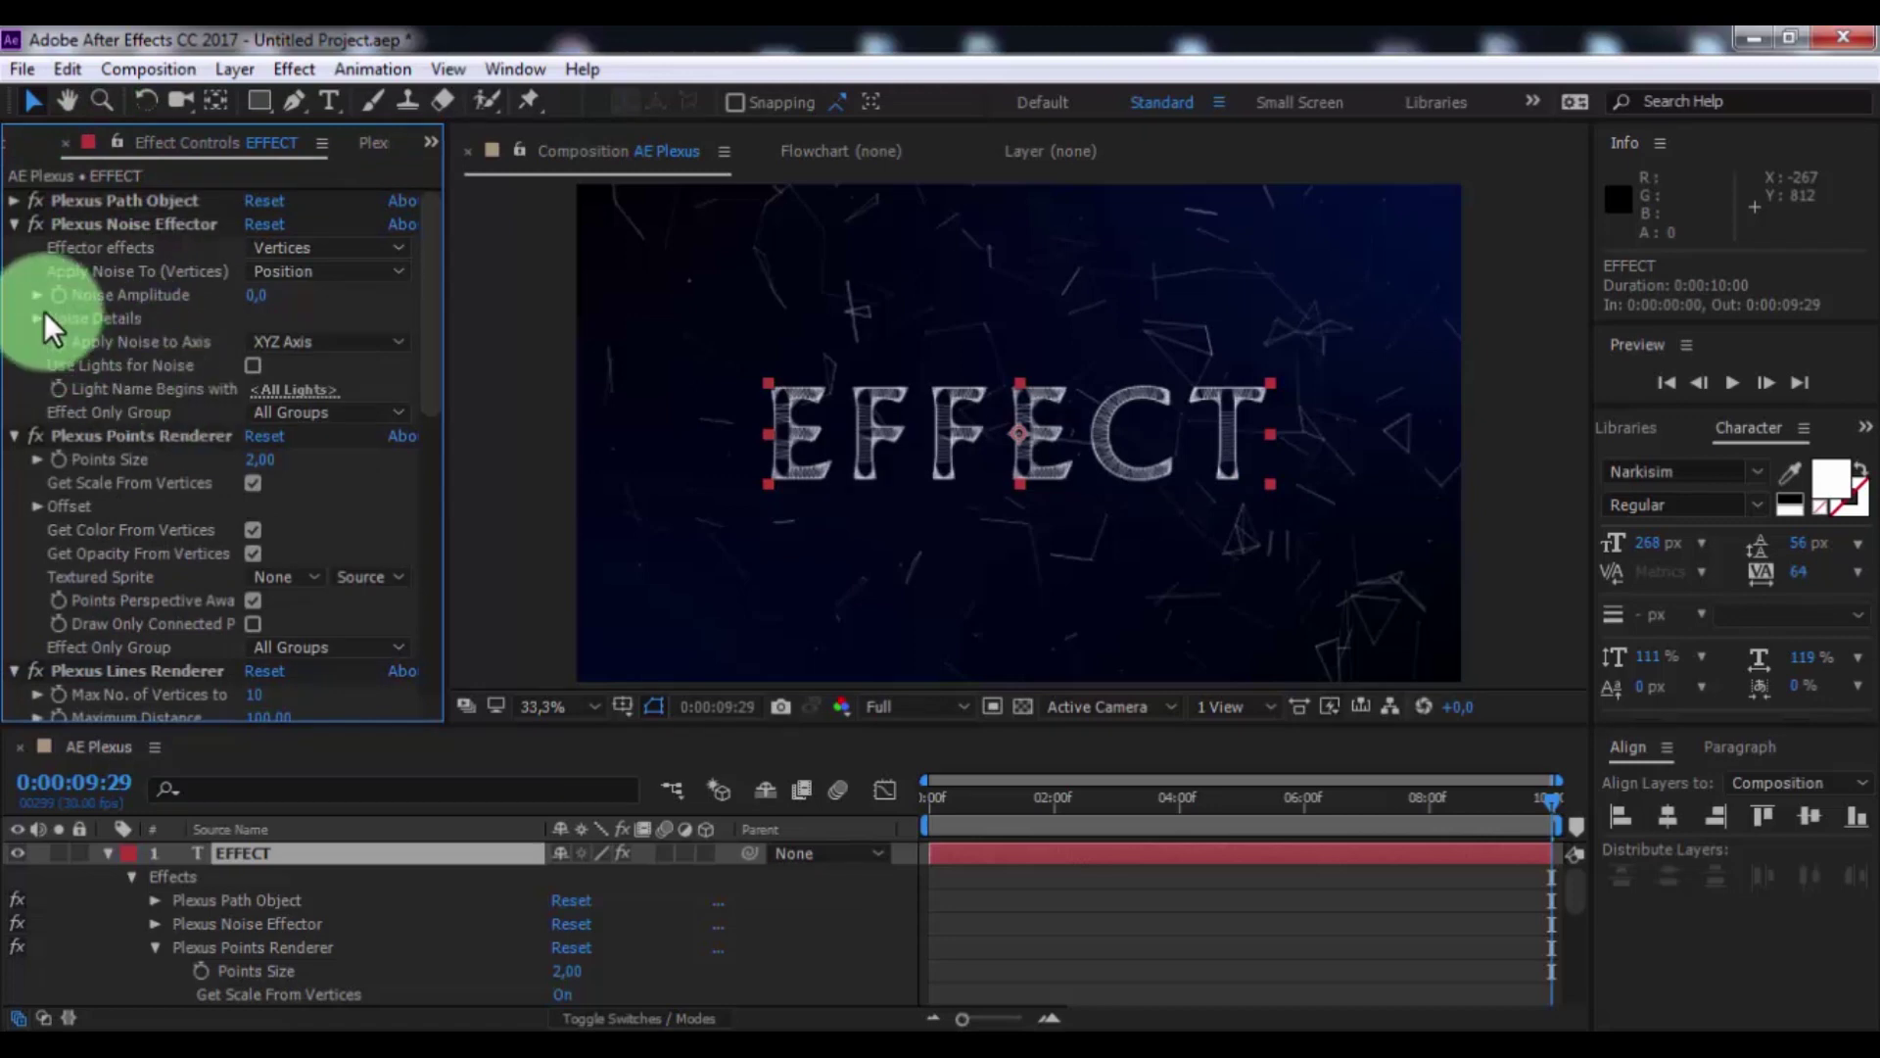
- Set the text's Noise Amplitude to 100000 and apply noise only on the Z axis
left_click(259, 296)
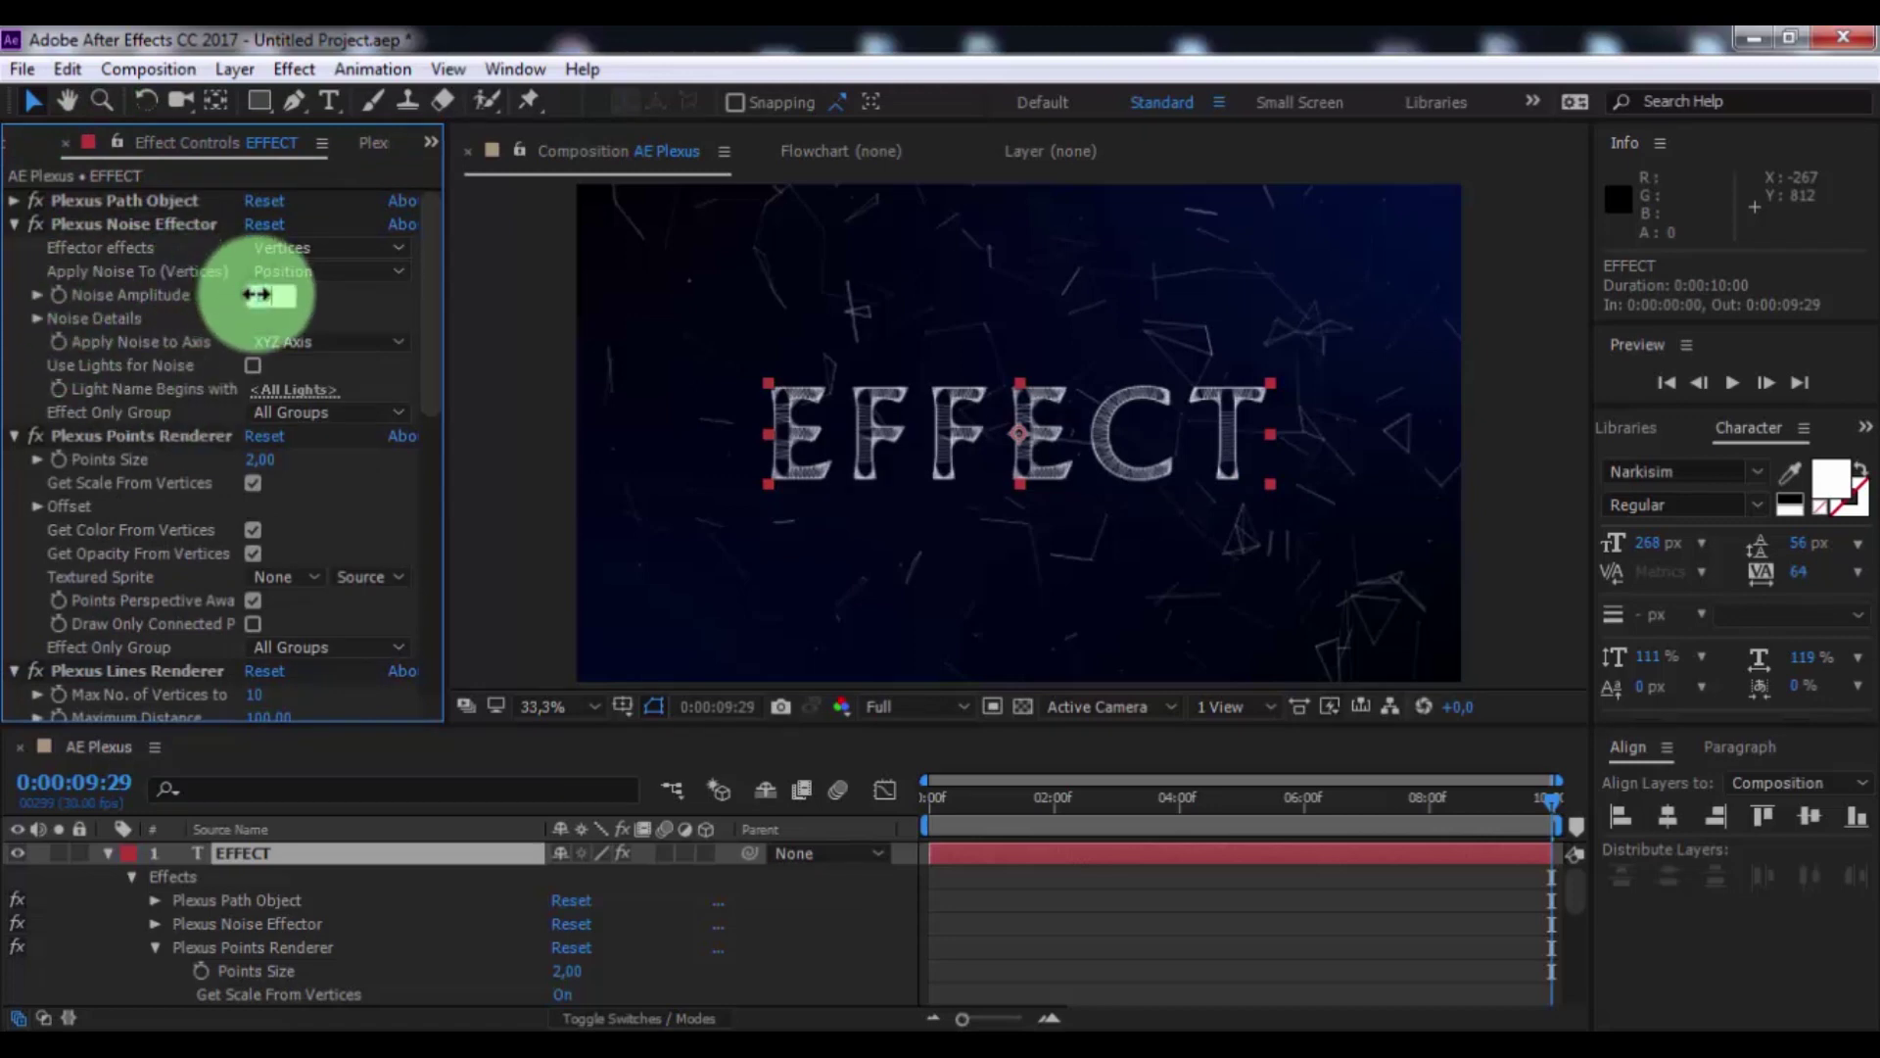
type("1000")
key("Return")
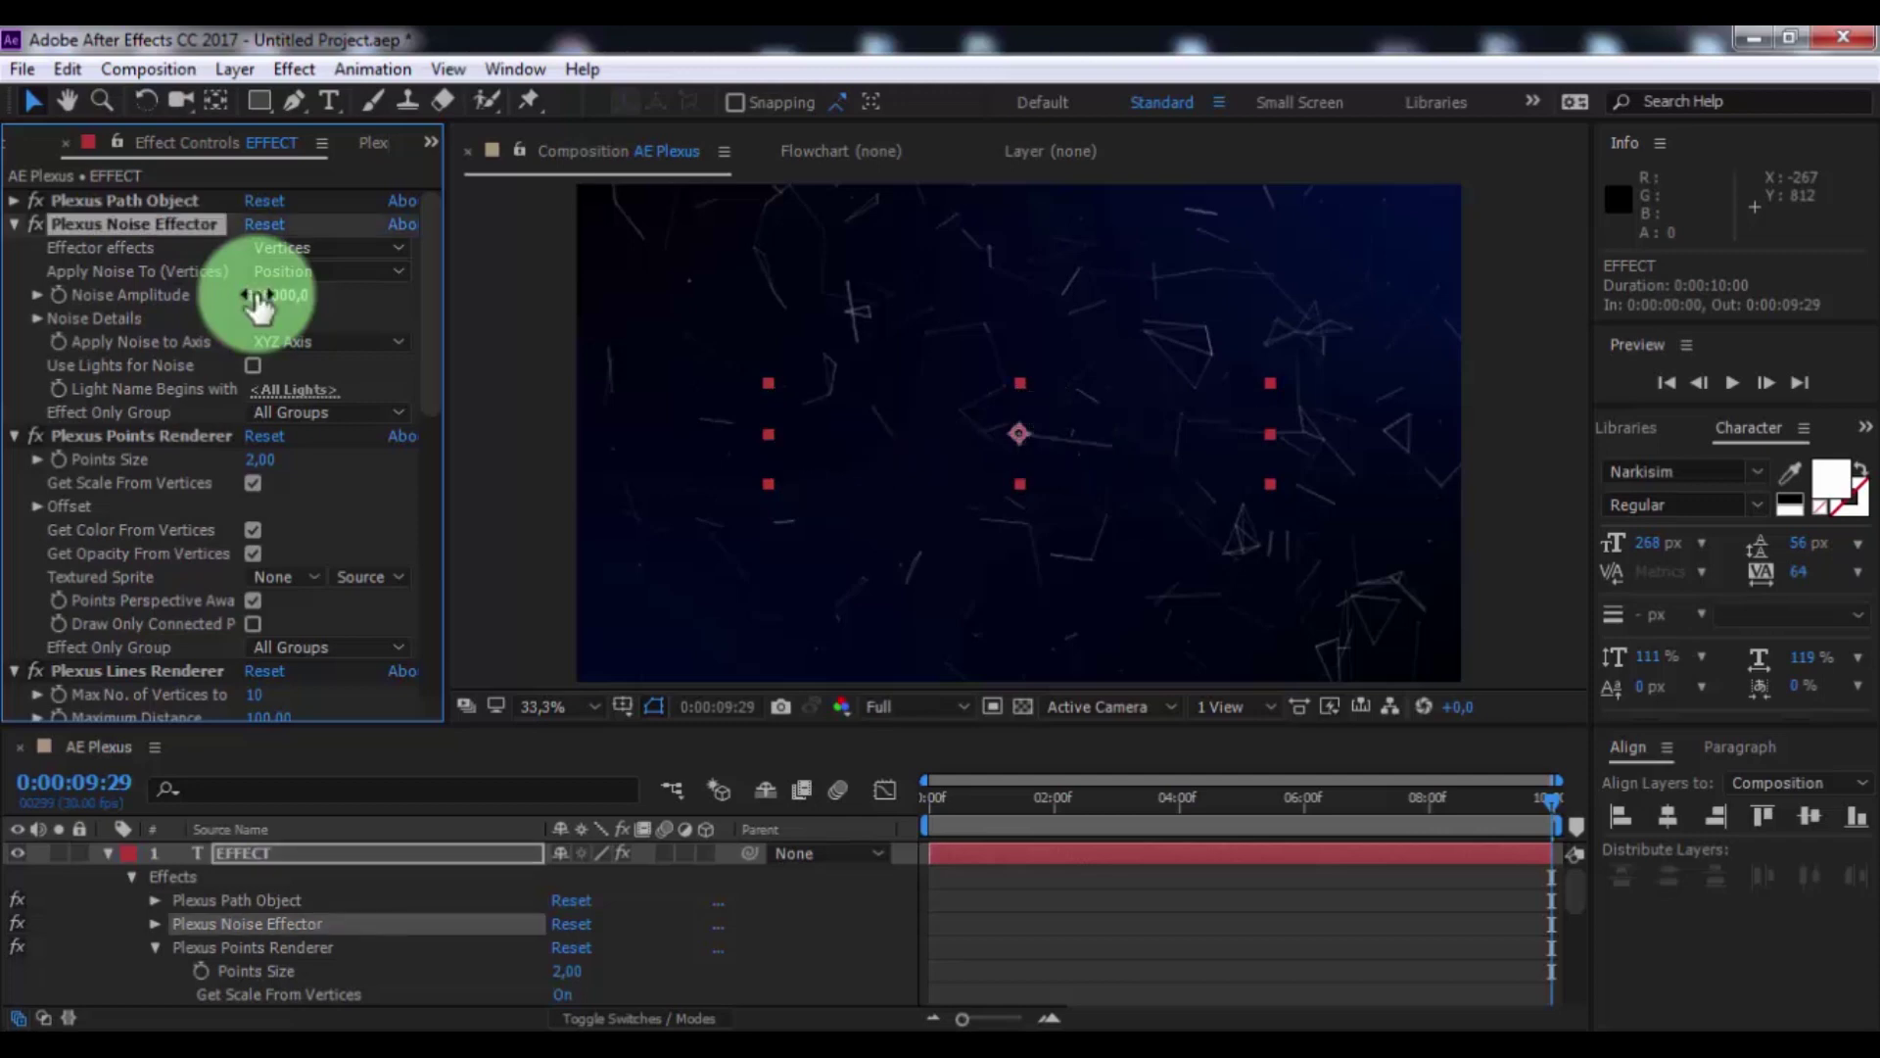
left_click(284, 340)
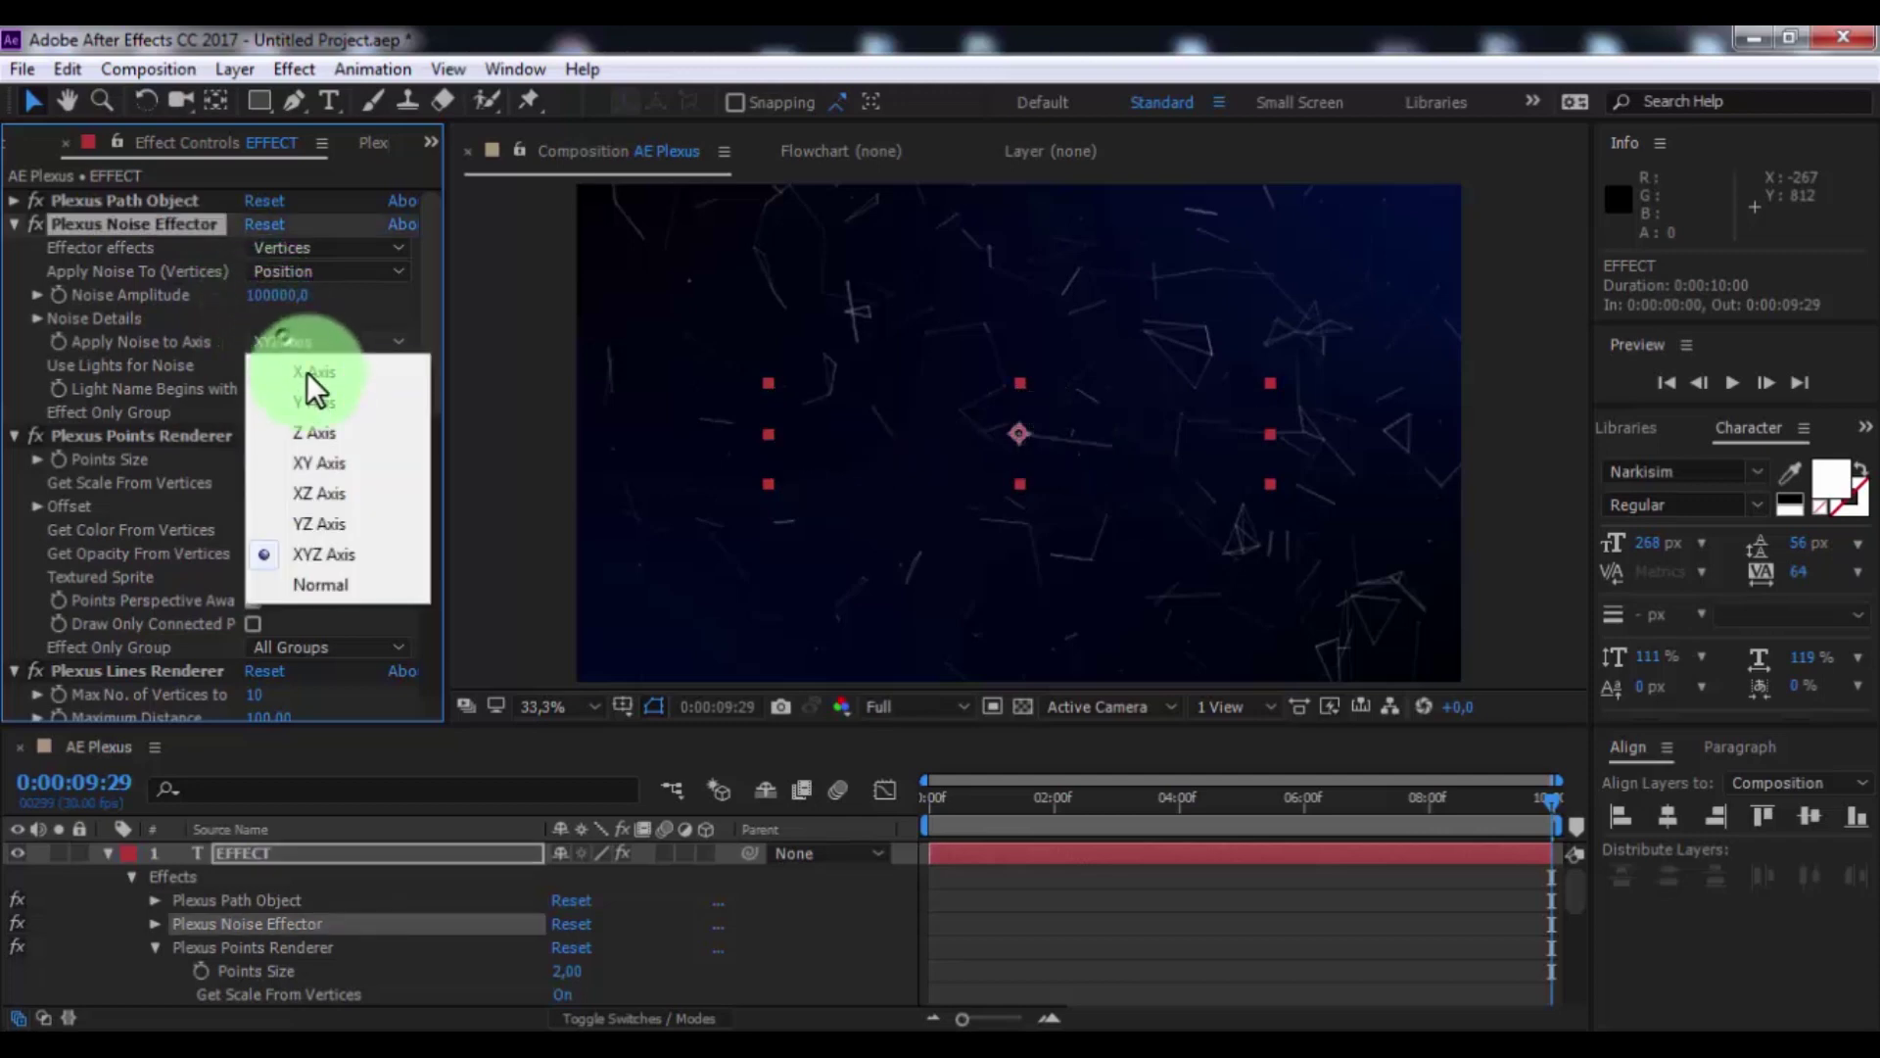
left_click(325, 432)
- Keyframe Noise Amplitude from 100000 at frame 0 down to 0 at 3:29
left_click_drag(977, 801, 767, 807)
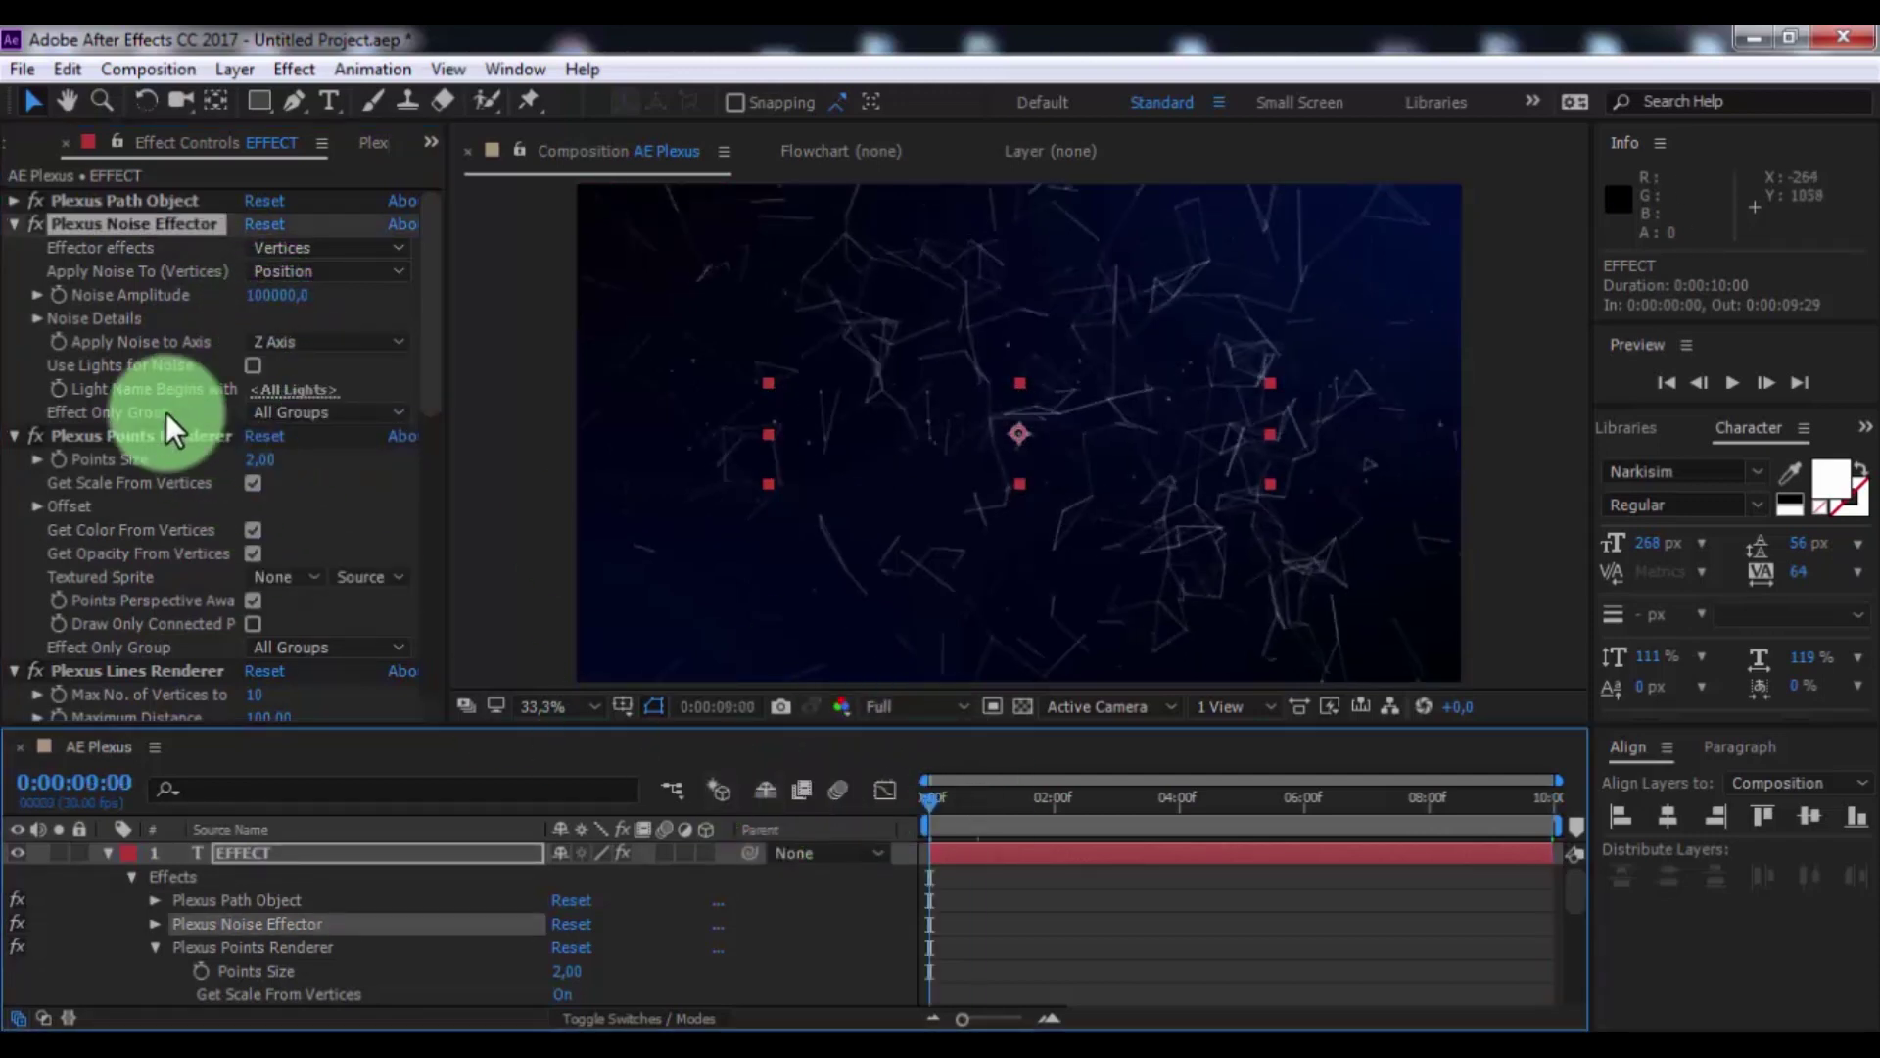
left_click(59, 293)
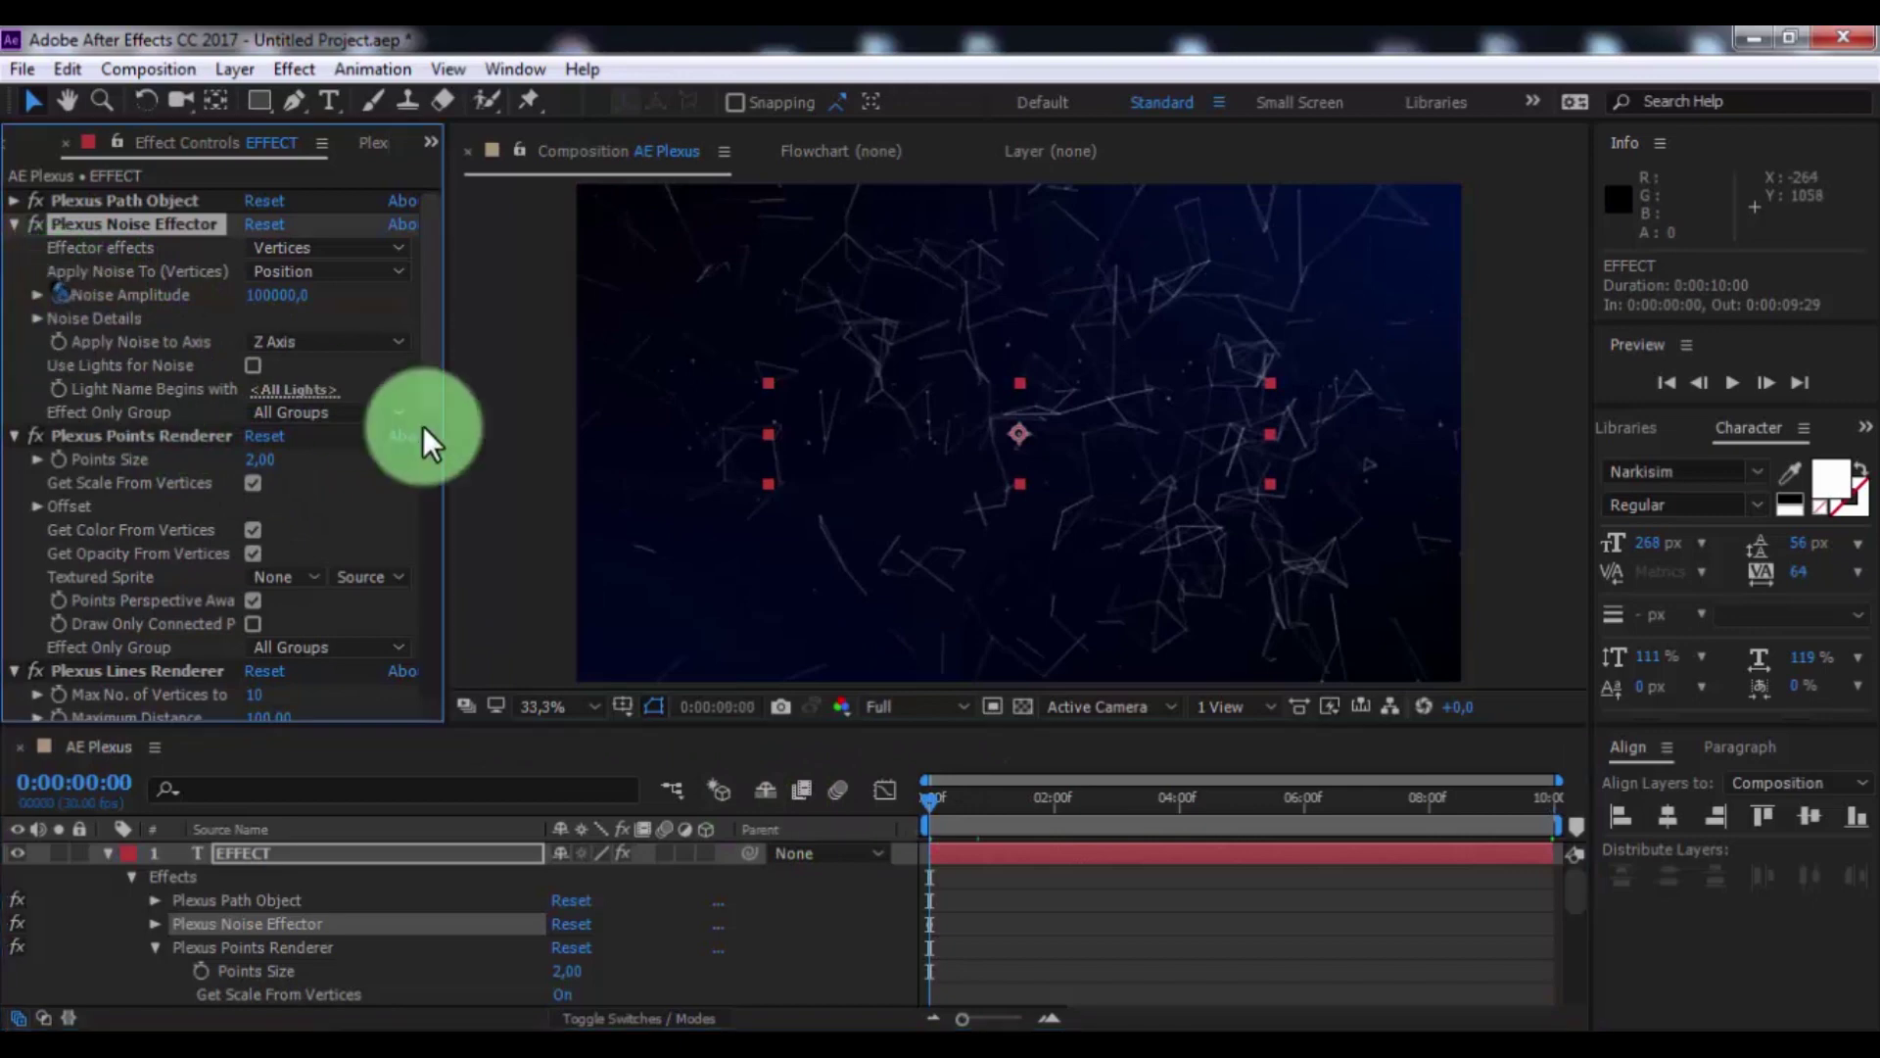
left_click(1177, 807)
left_click(279, 290)
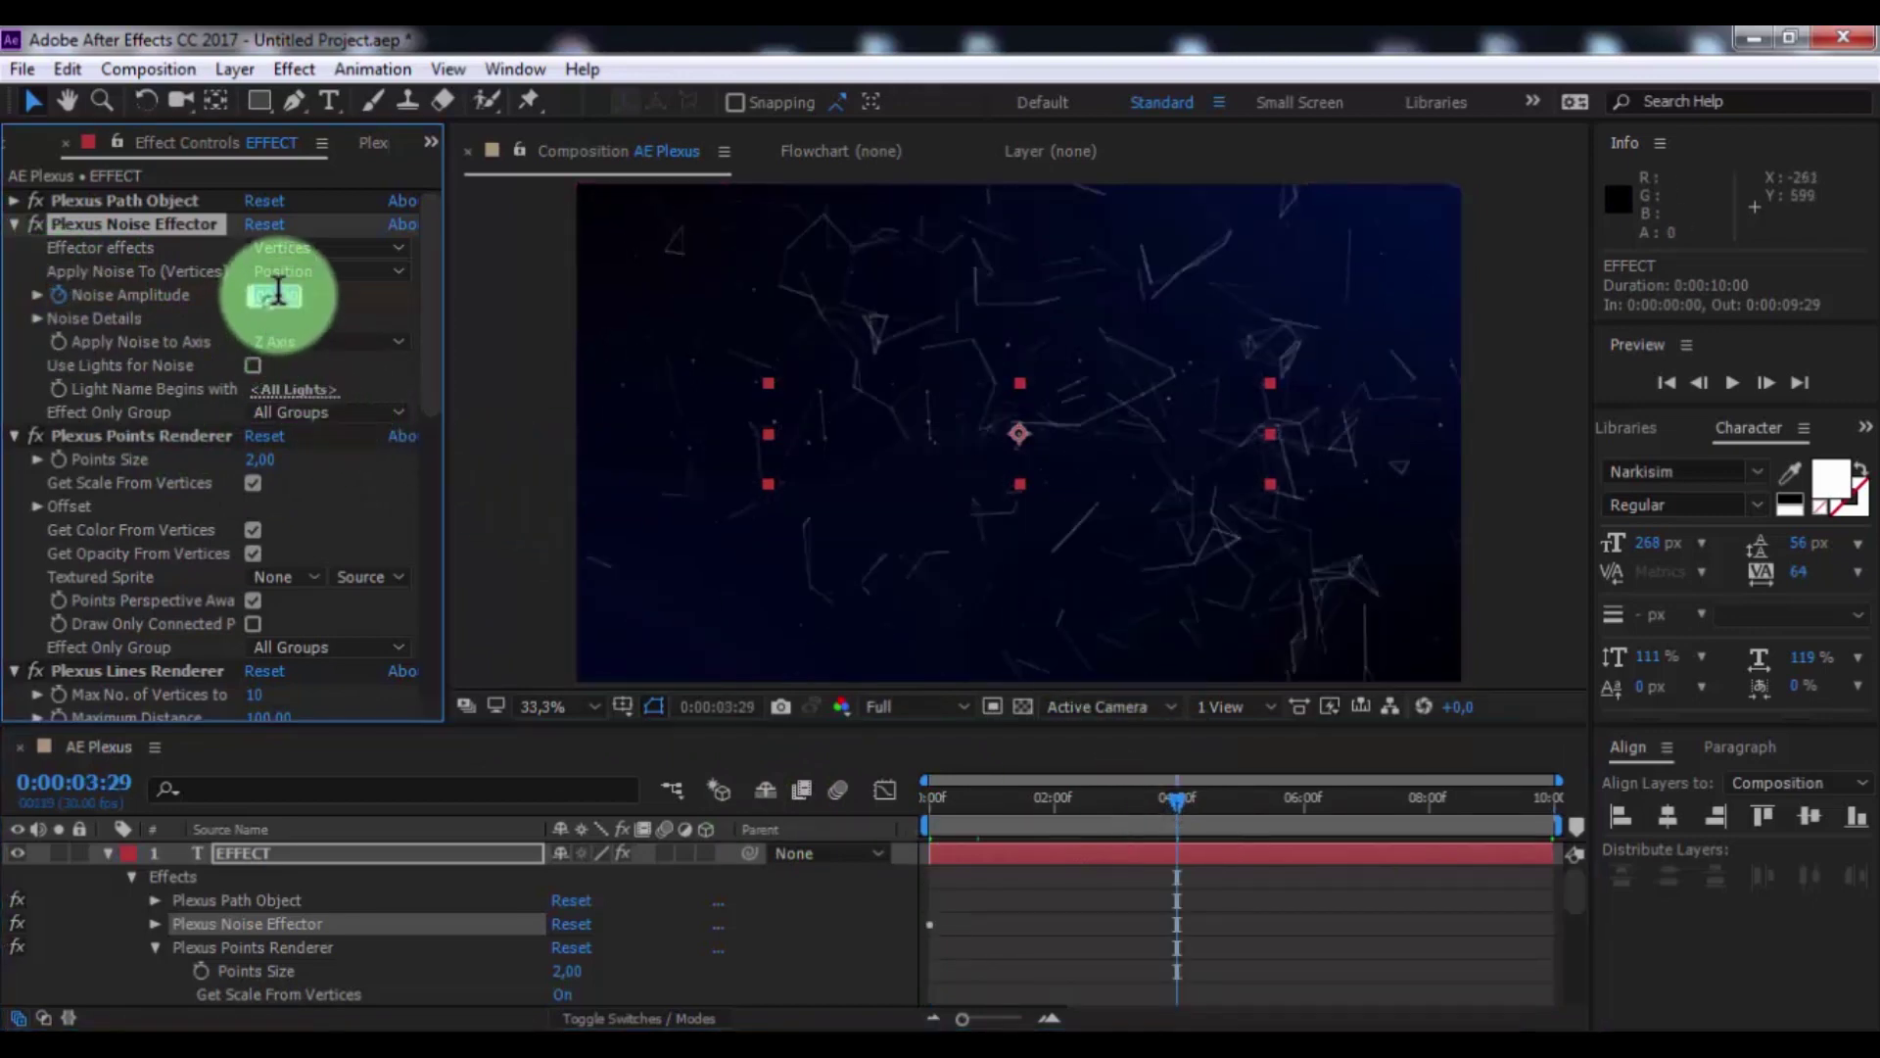
type("0")
key("Return")
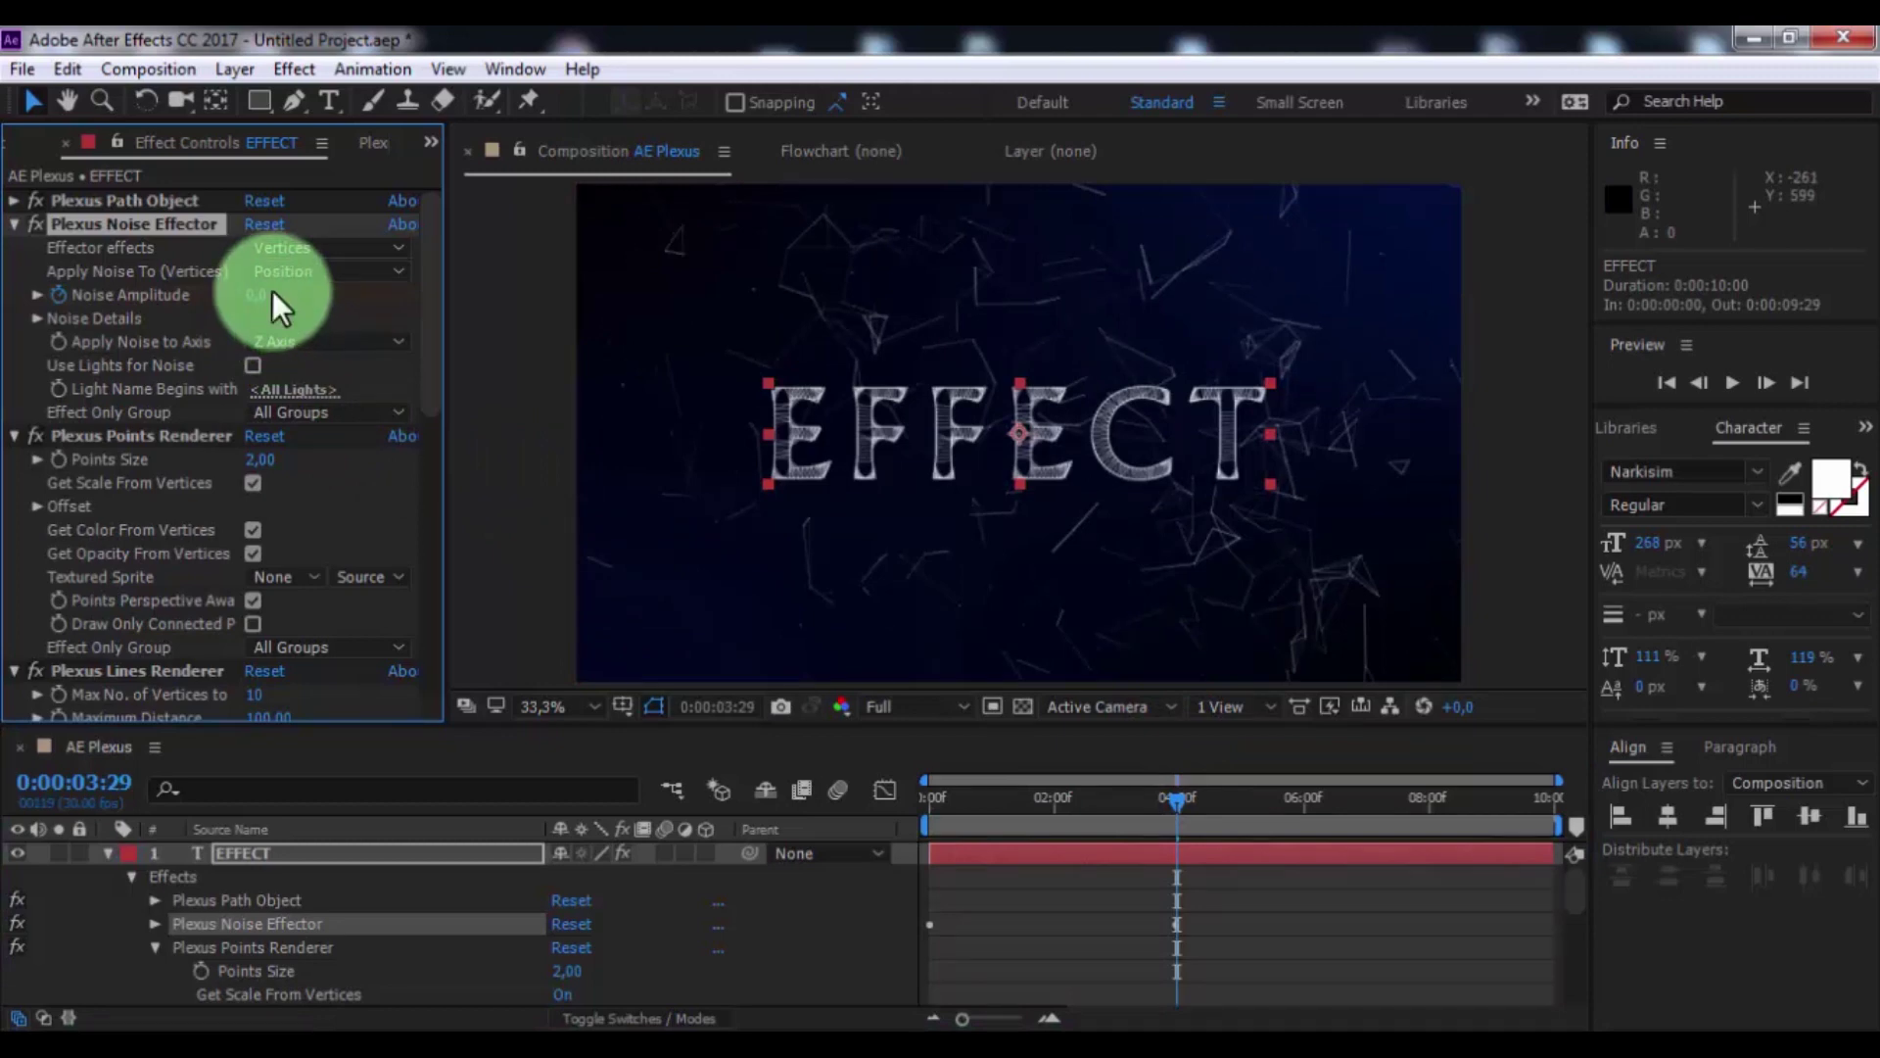
- Raise the Lines Renderer Maximum Distance to about 123
left_click(8, 222)
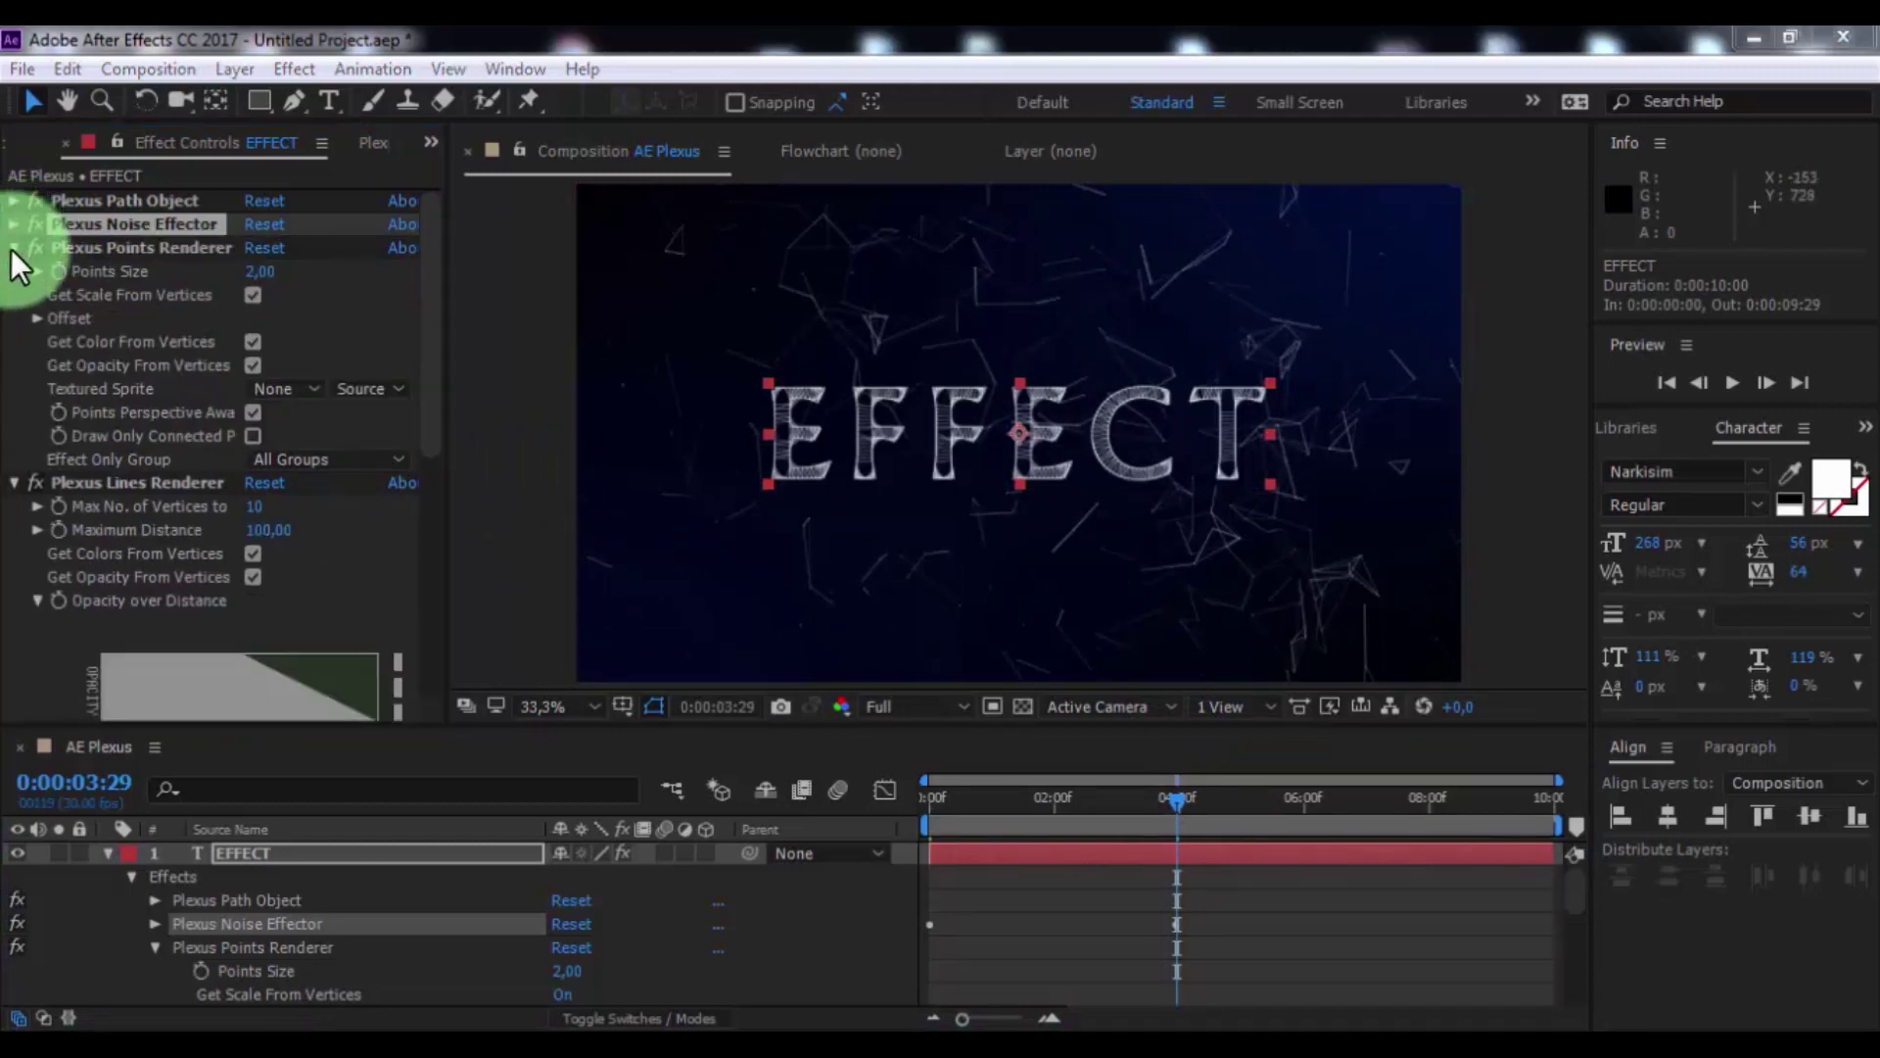
left_click(10, 249)
left_click(1167, 796)
left_click(186, 218)
left_click_drag(271, 319, 300, 326)
left_click(1004, 823)
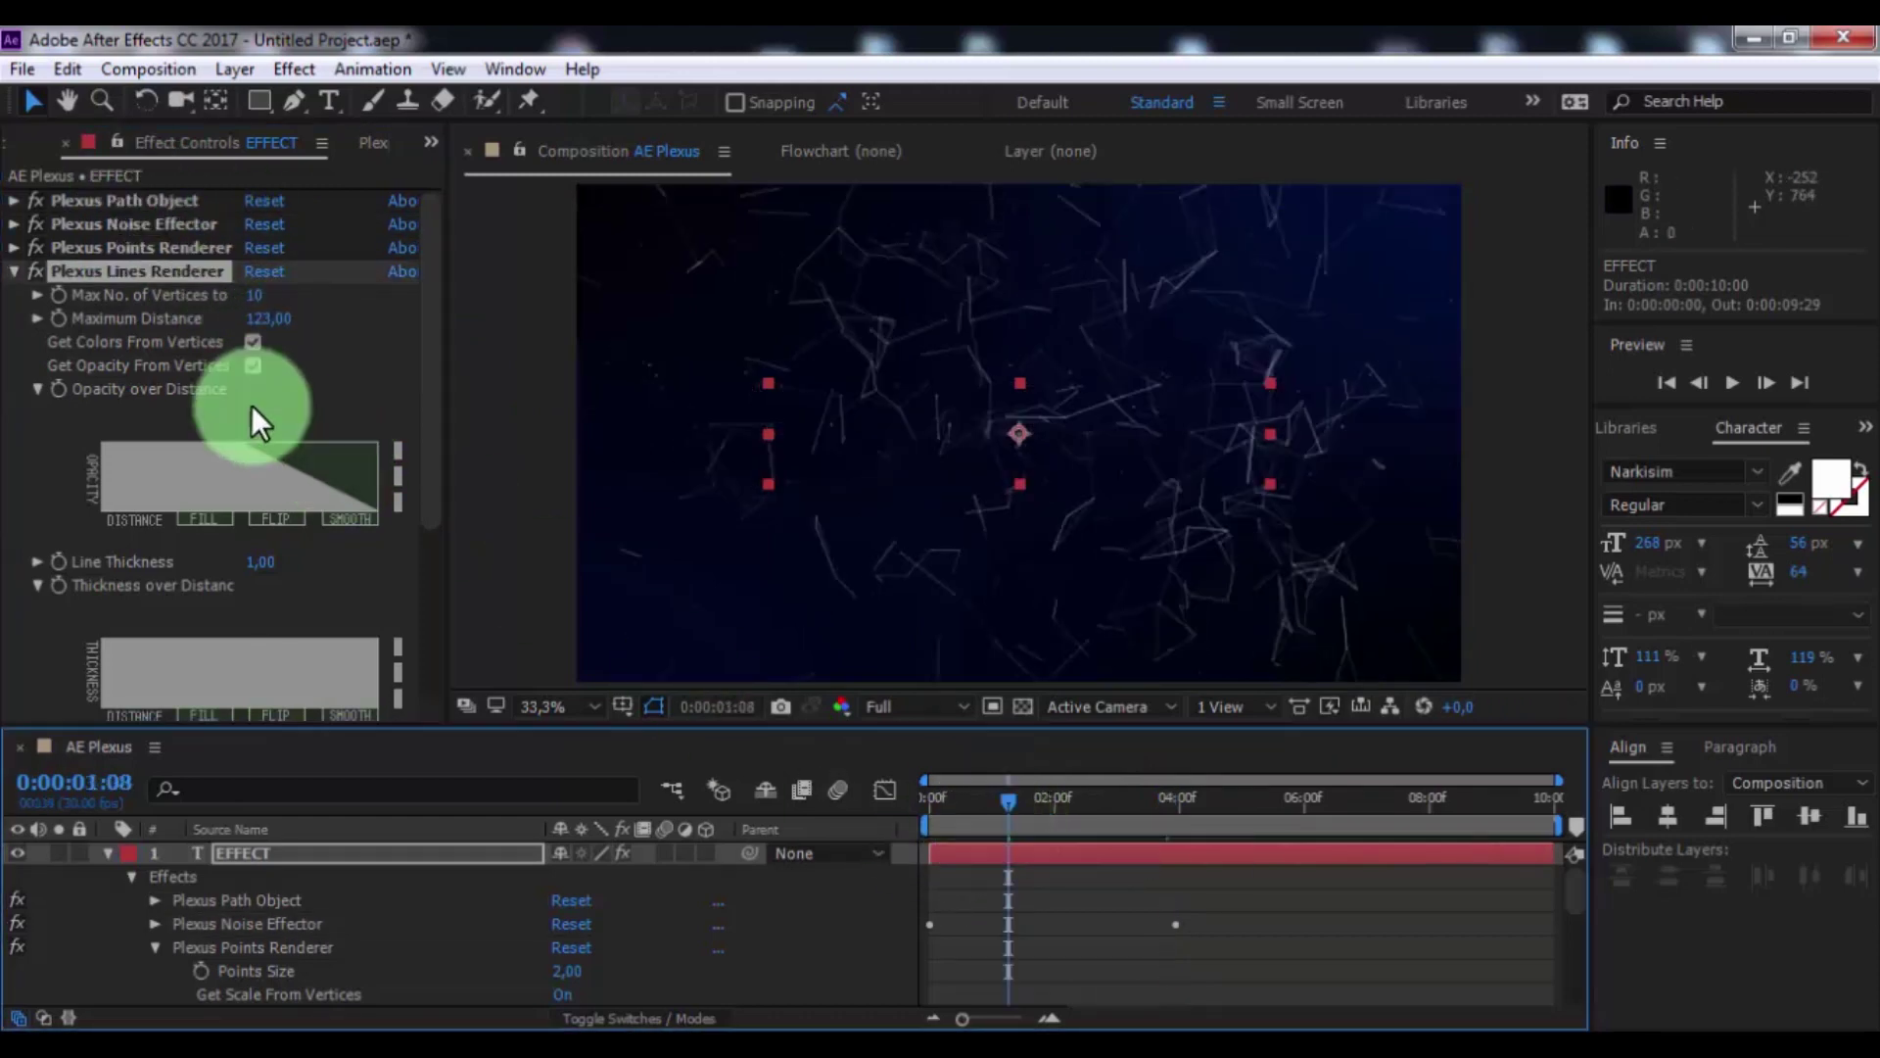
- Add a Triangulation renderer and a Transform effector to the EFFECT Plexus
left_click(14, 271)
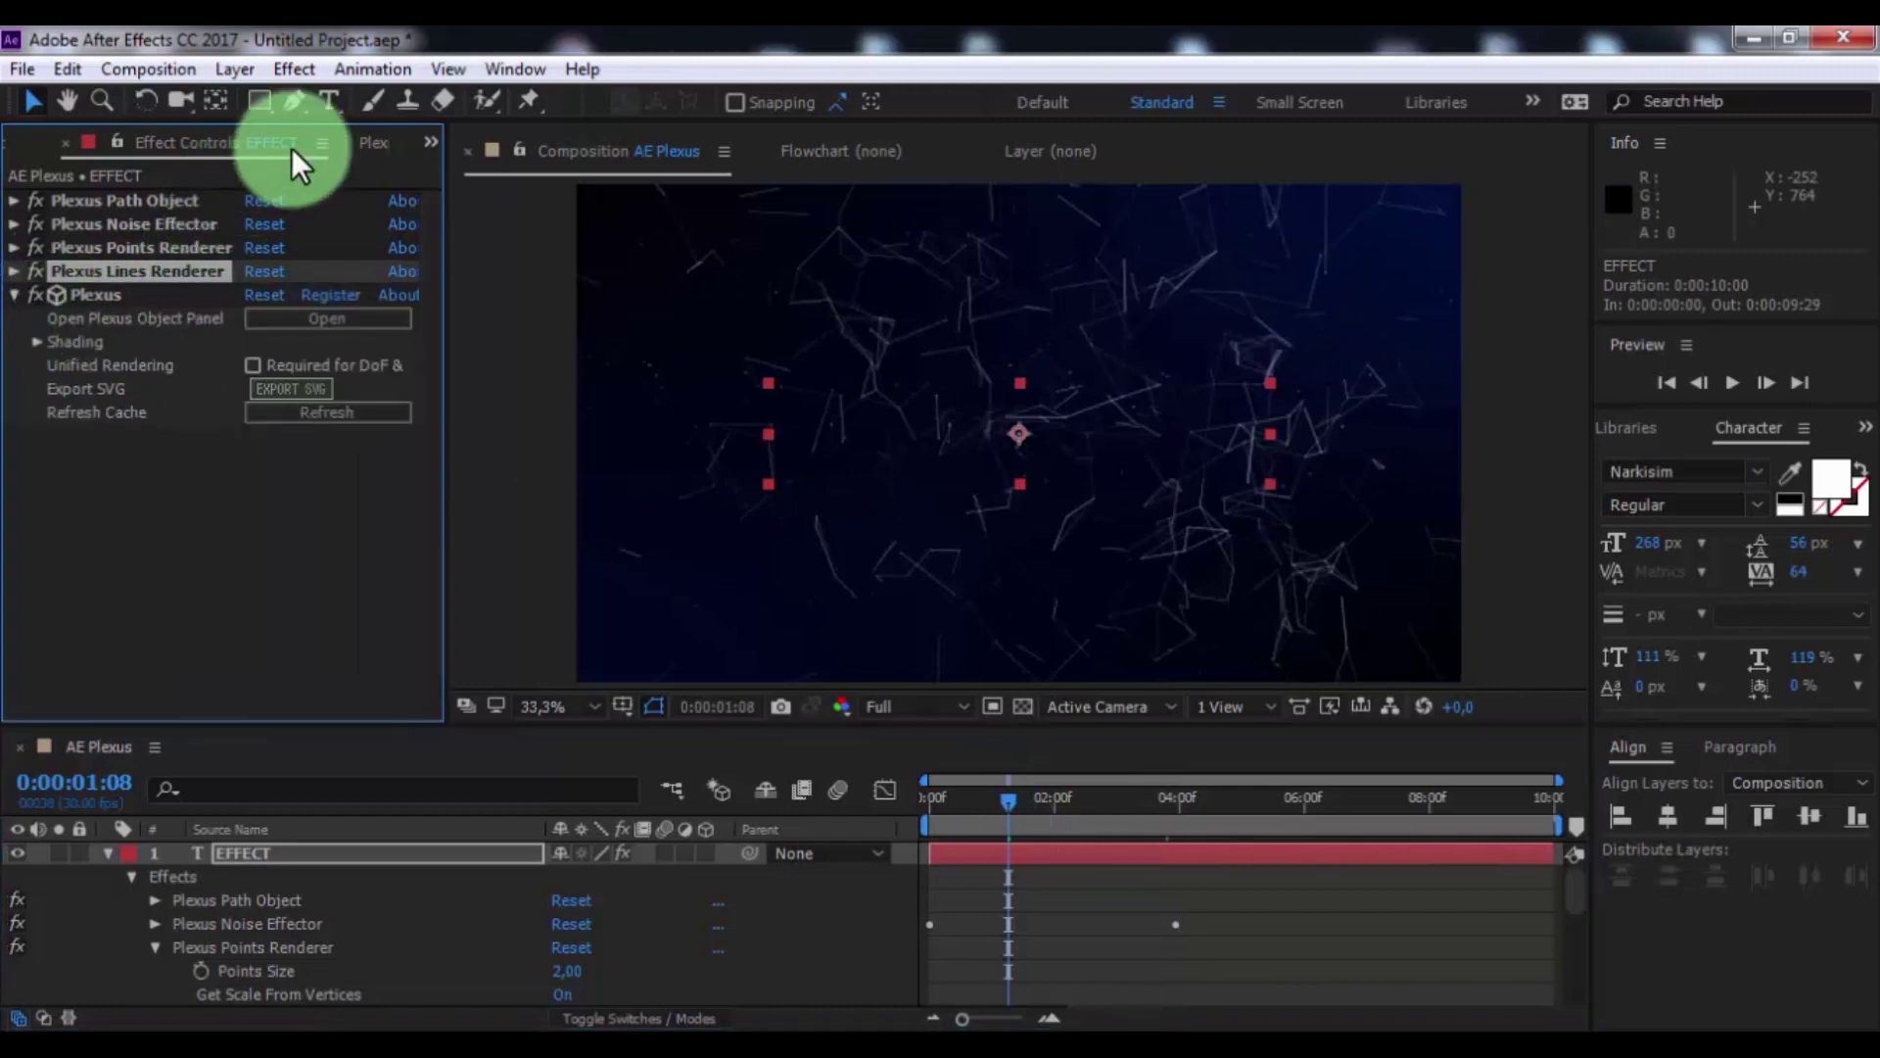
left_click(368, 144)
left_click(108, 227)
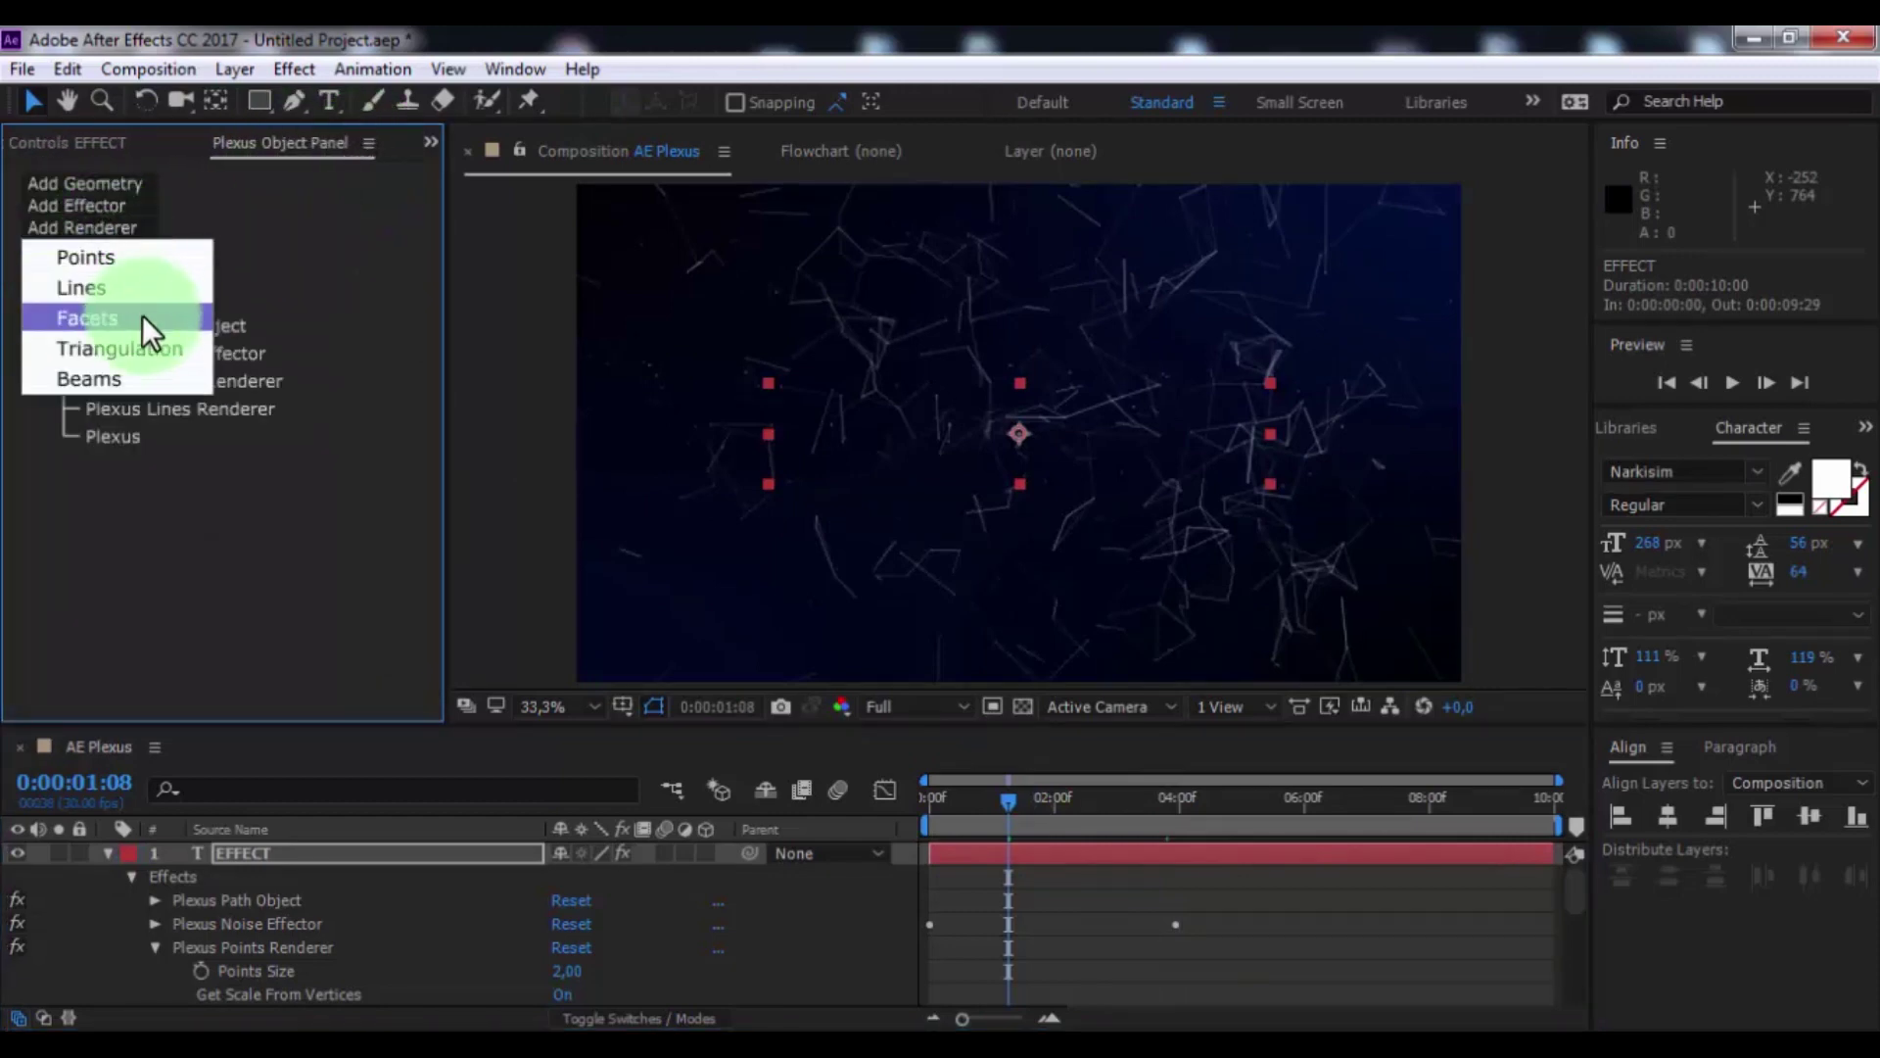
left_click(138, 344)
left_click(102, 204)
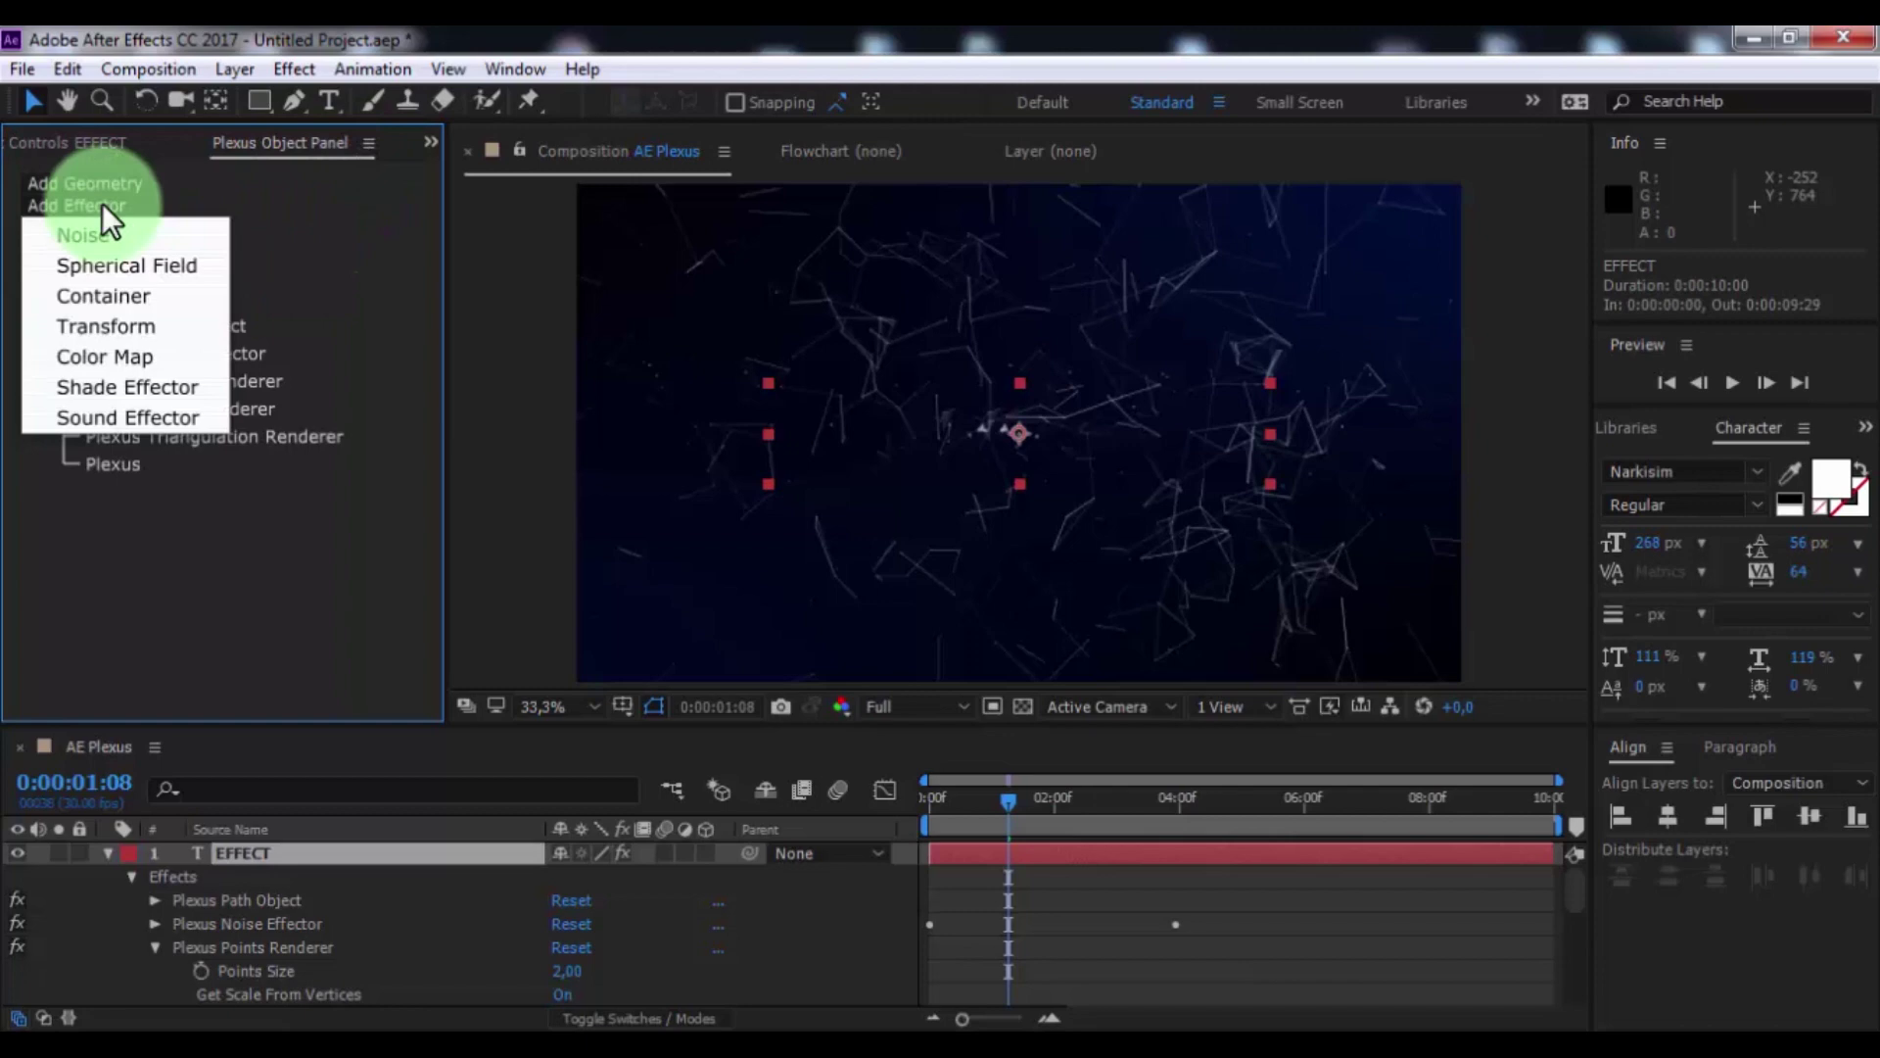
left_click(111, 321)
left_click(85, 141)
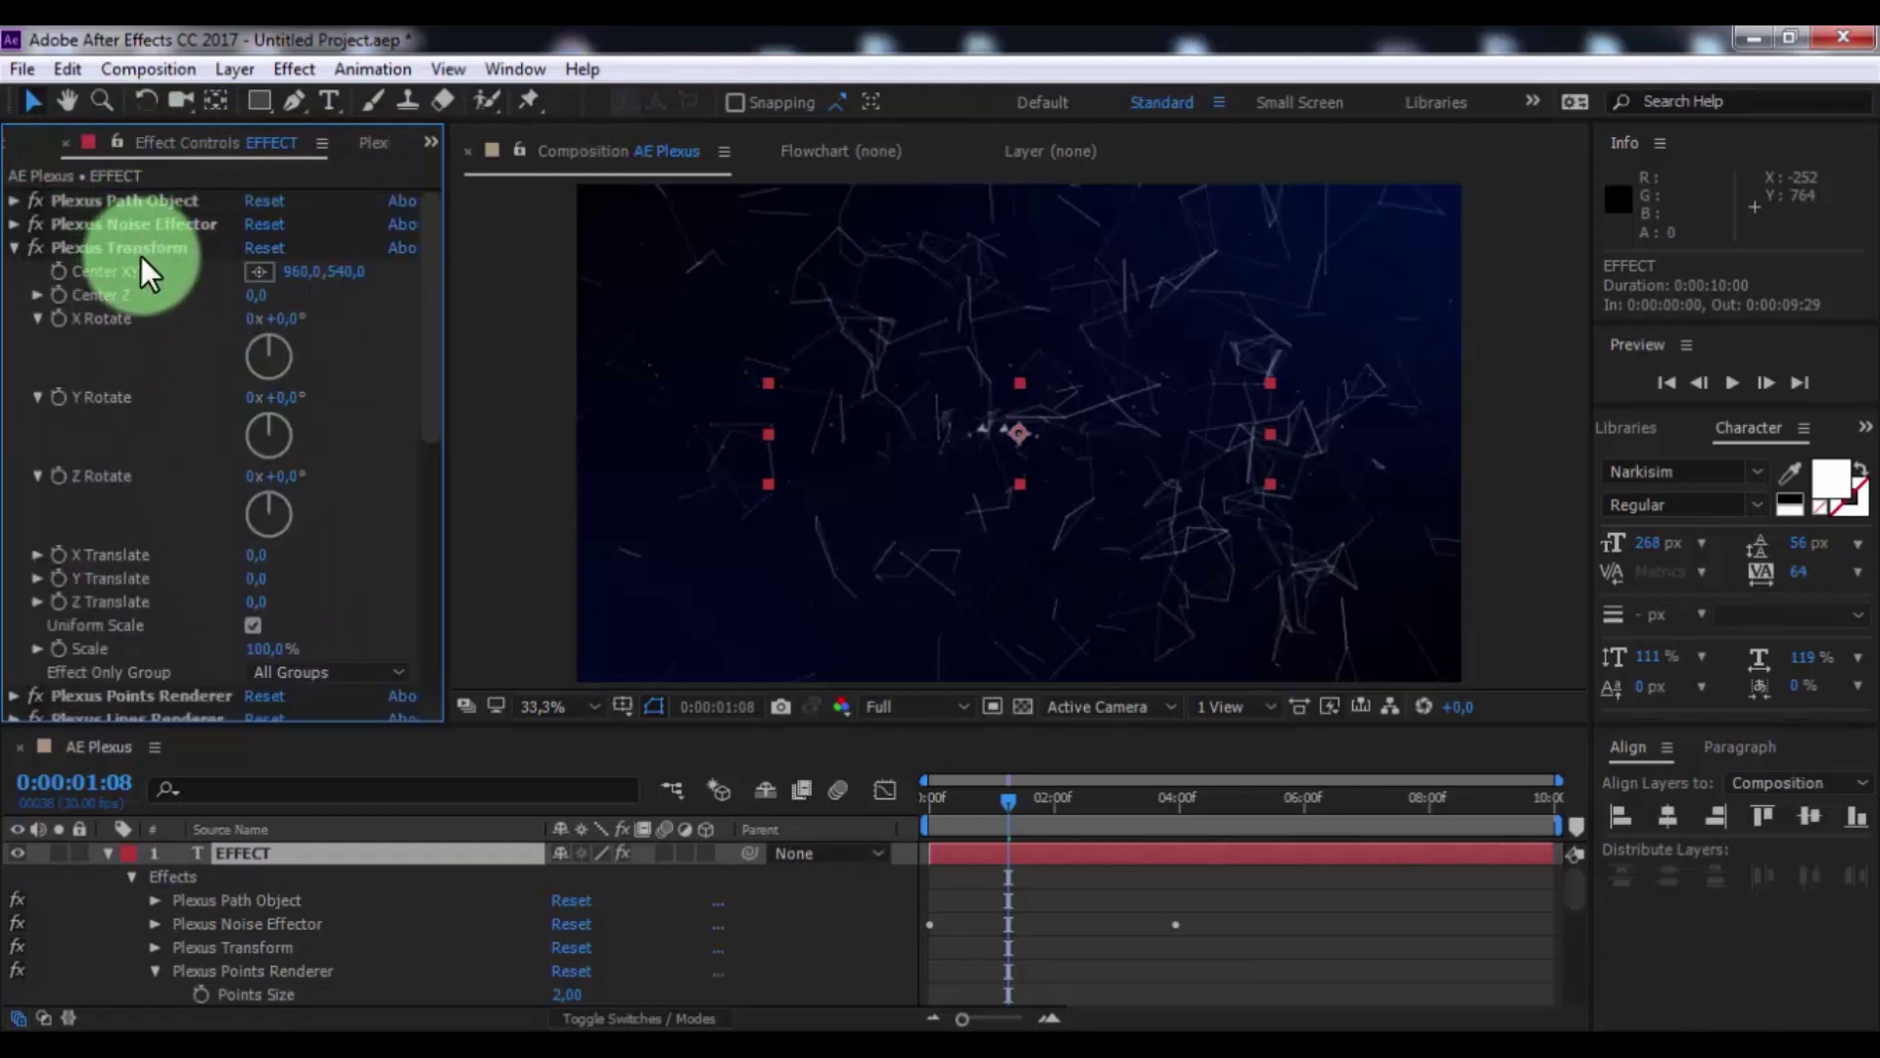
- Raise the Triangulation Renderer's Maximum Distance to 140
scroll(143, 294, "down", 5)
left_click(147, 307)
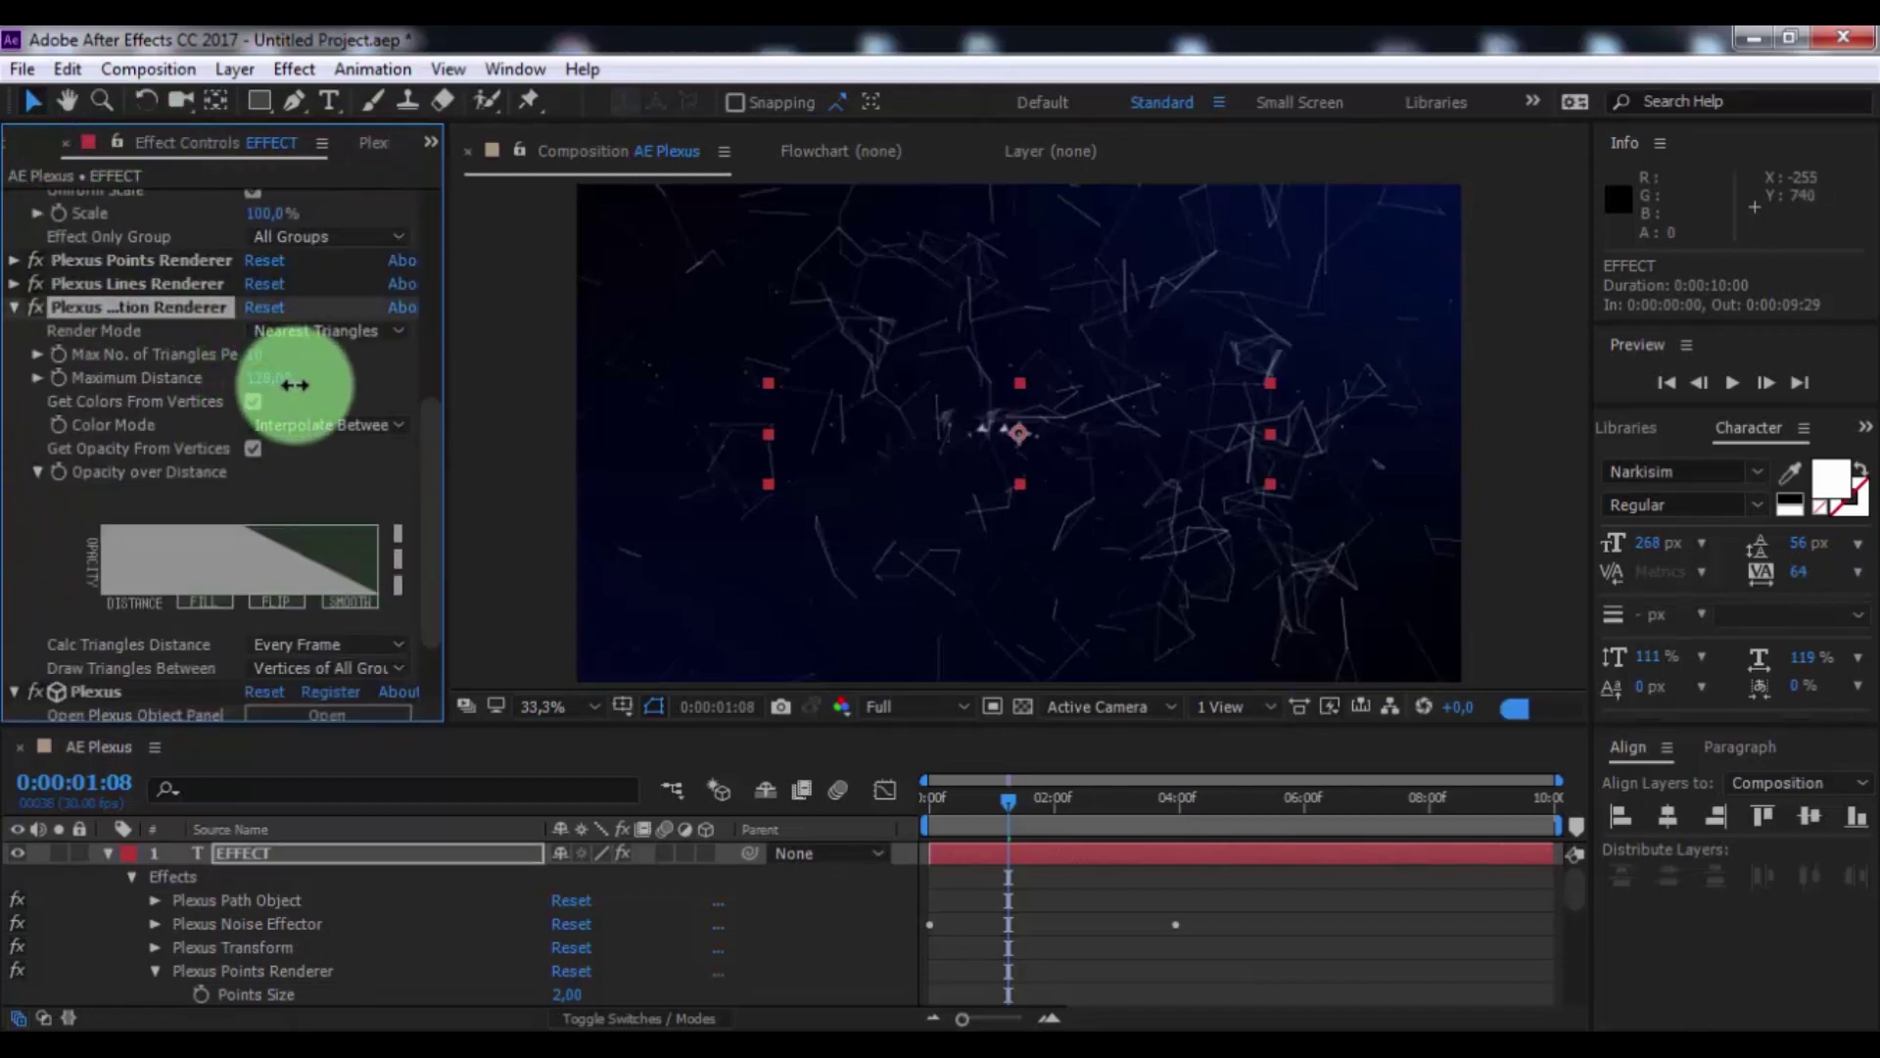
left_click_drag(295, 385, 301, 385)
left_click_drag(1051, 820, 797, 819)
- Adjust the Triangulation Maximum Distance to about 68, checked at 3:28
left_click_drag(265, 390, 292, 379)
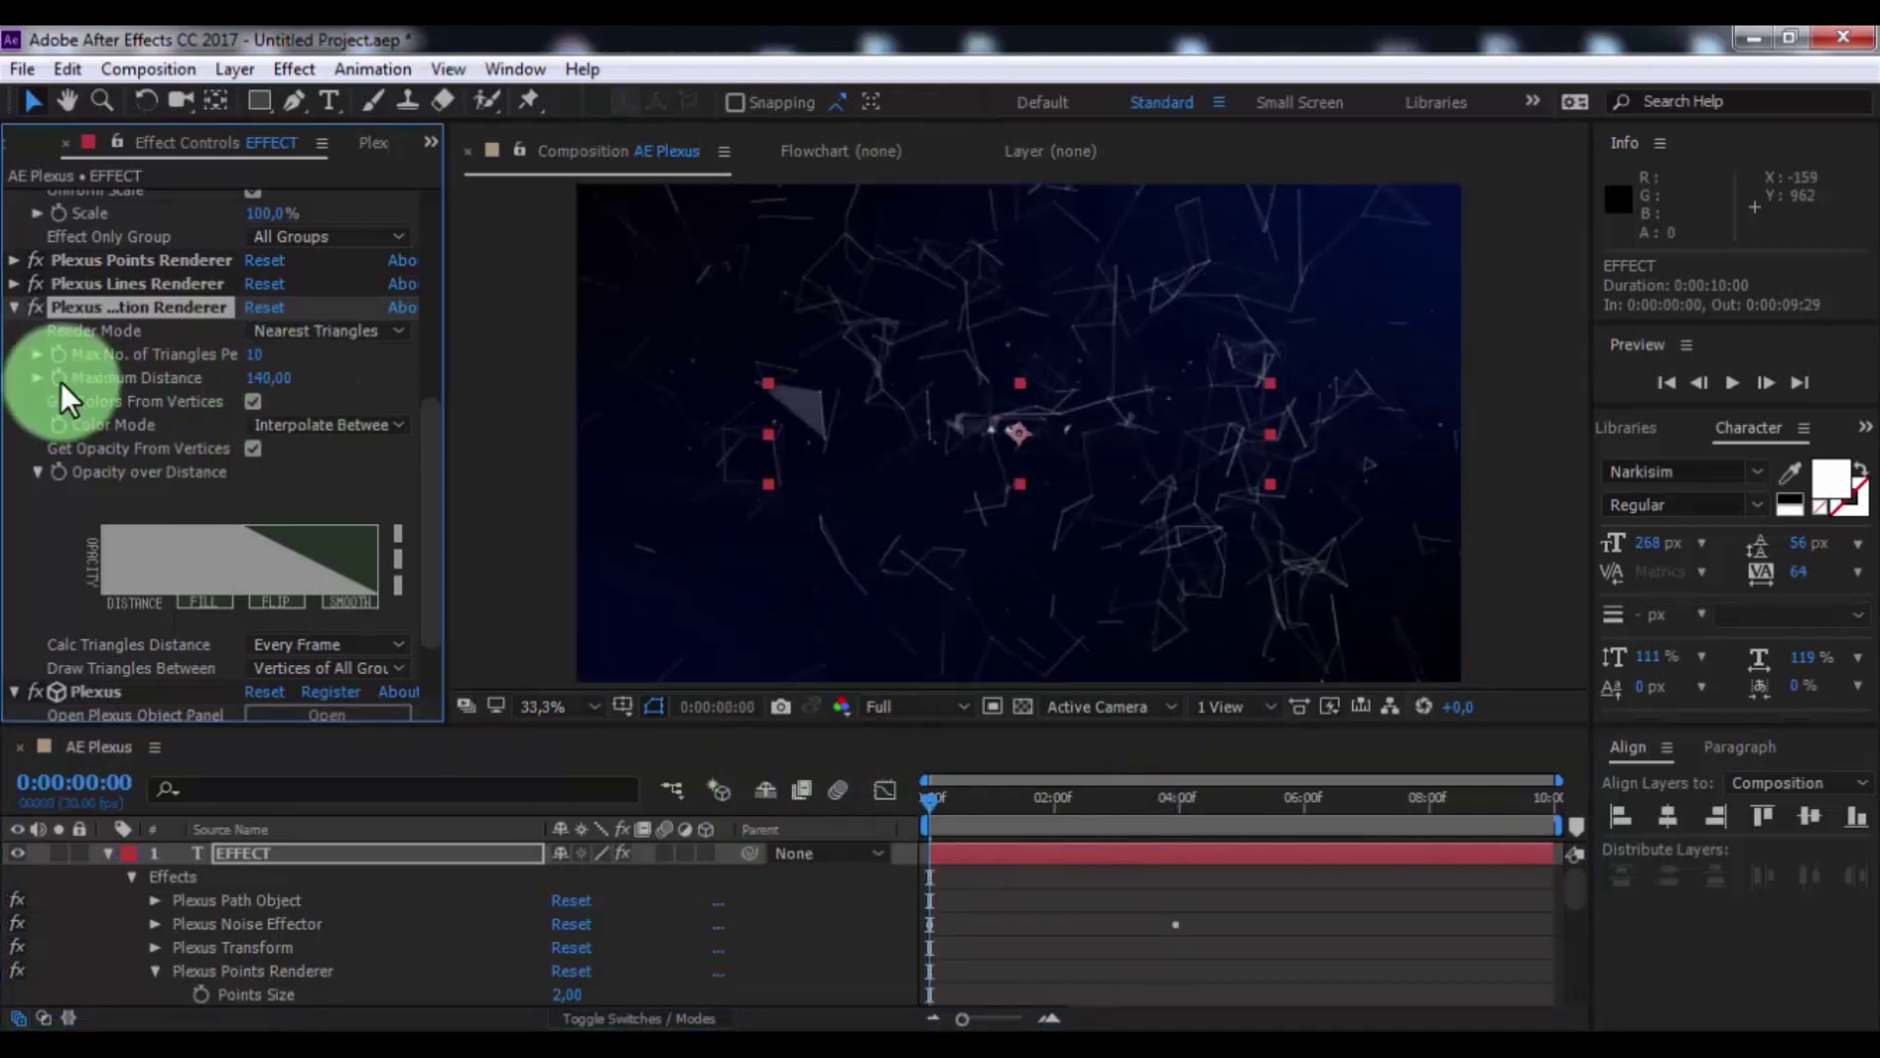
left_click_drag(930, 799, 1179, 803)
mouse_move(265, 378)
left_mouse_down()
mouse_move(231, 386)
mouse_move(274, 387)
left_mouse_up()
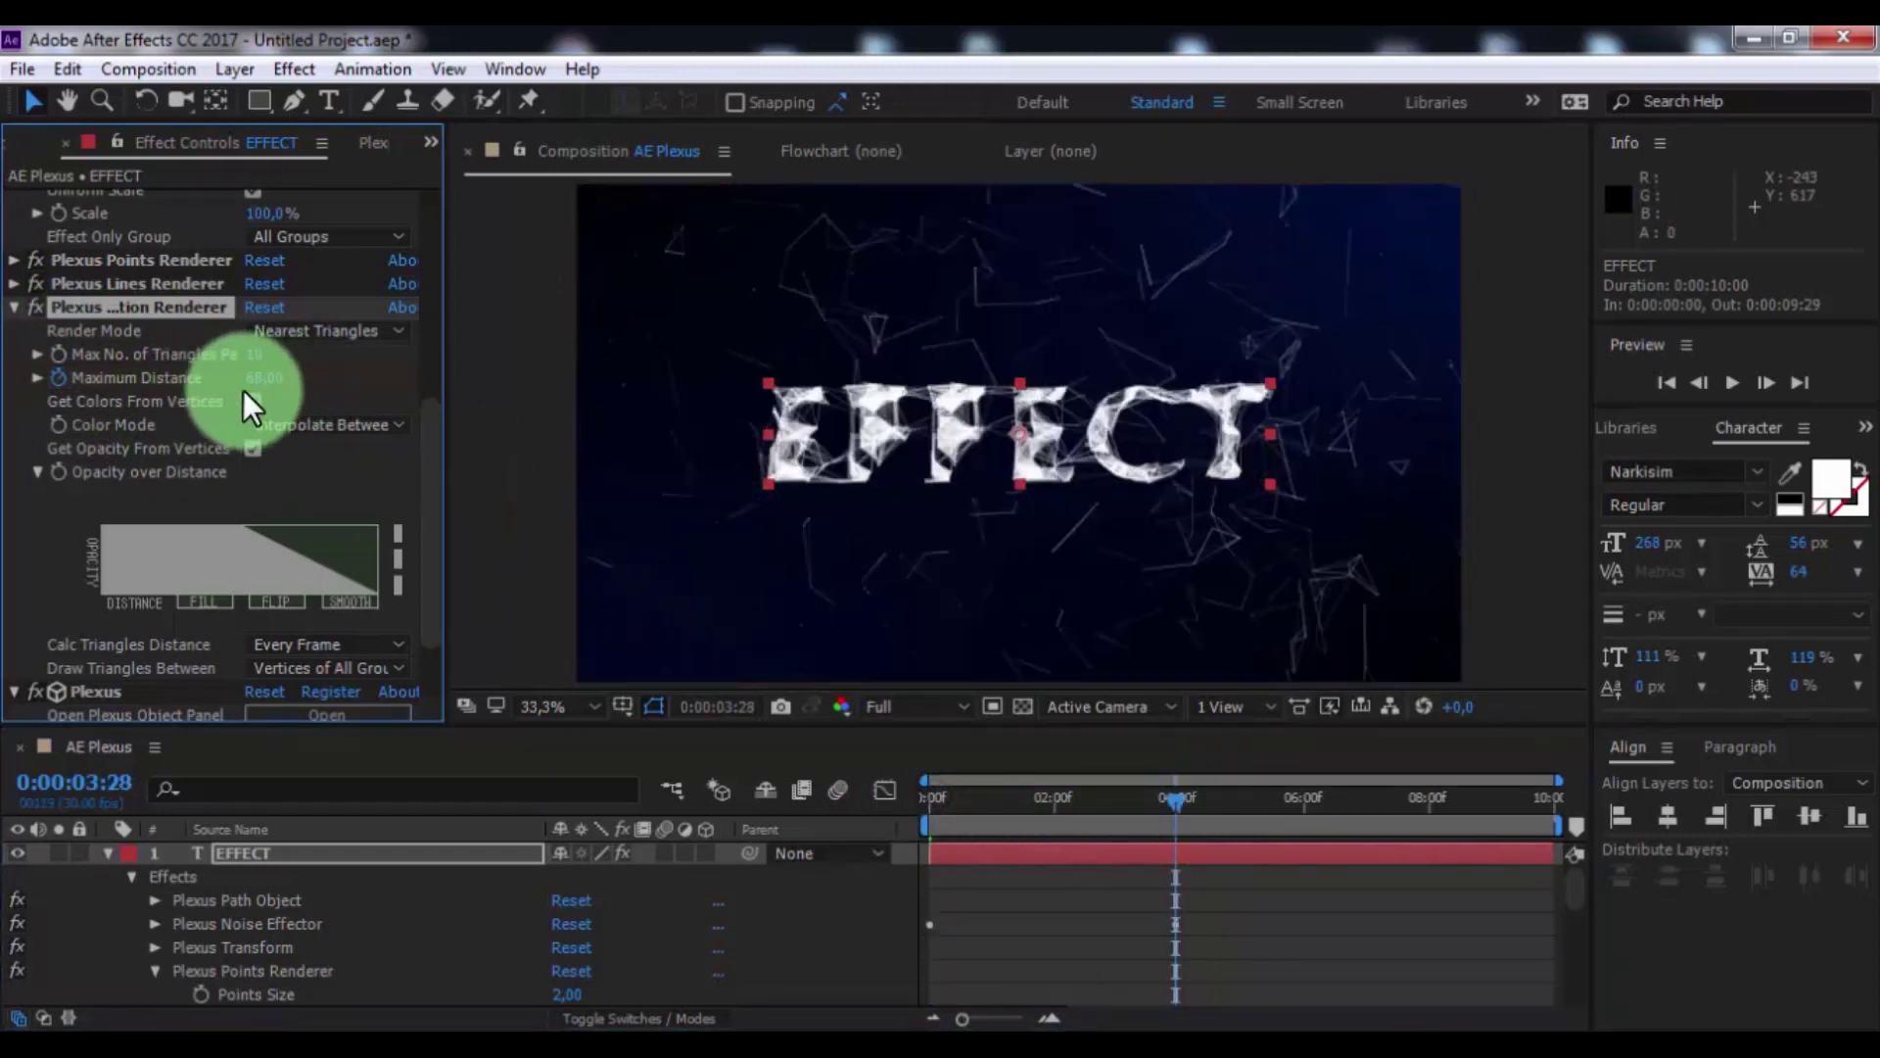
left_click(12, 309)
- Keyframe Plexus Transform Z Rotate at 0° at 3:28 and 43° at the first frame
scroll(138, 454, "up", 4)
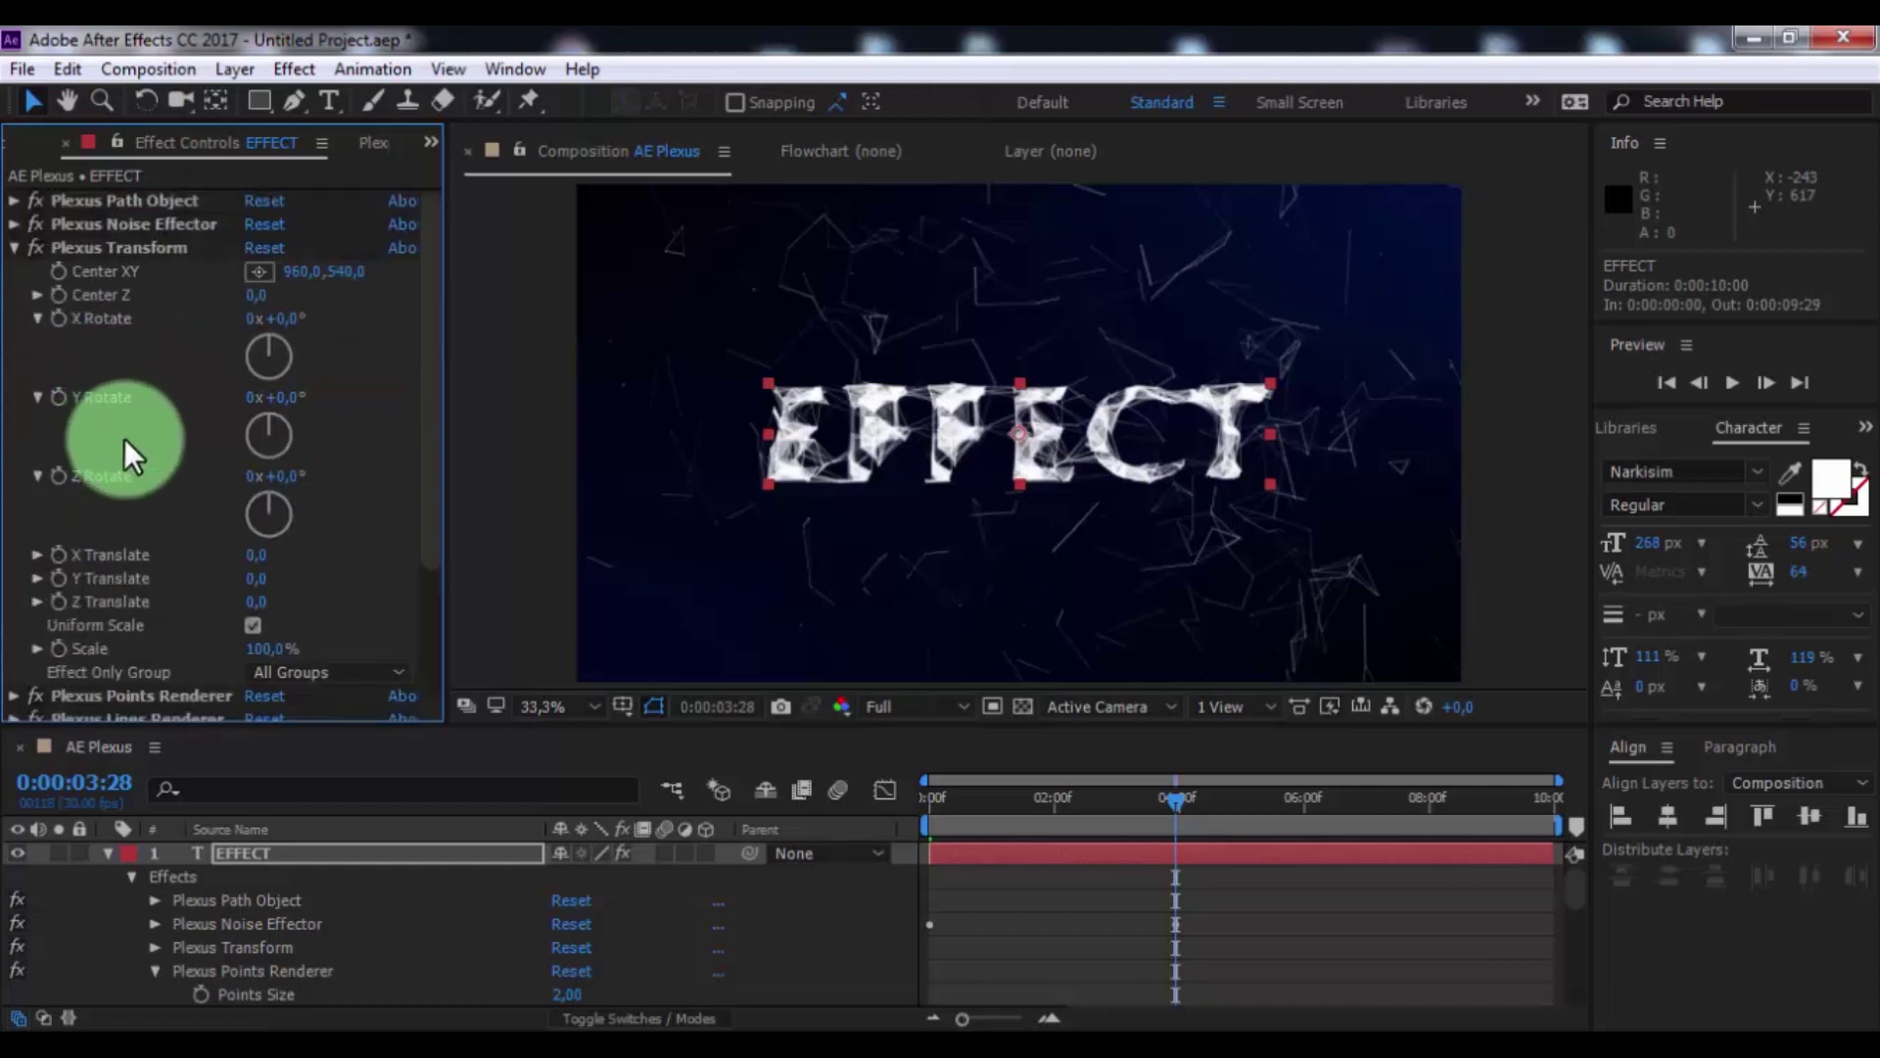
left_click(57, 478)
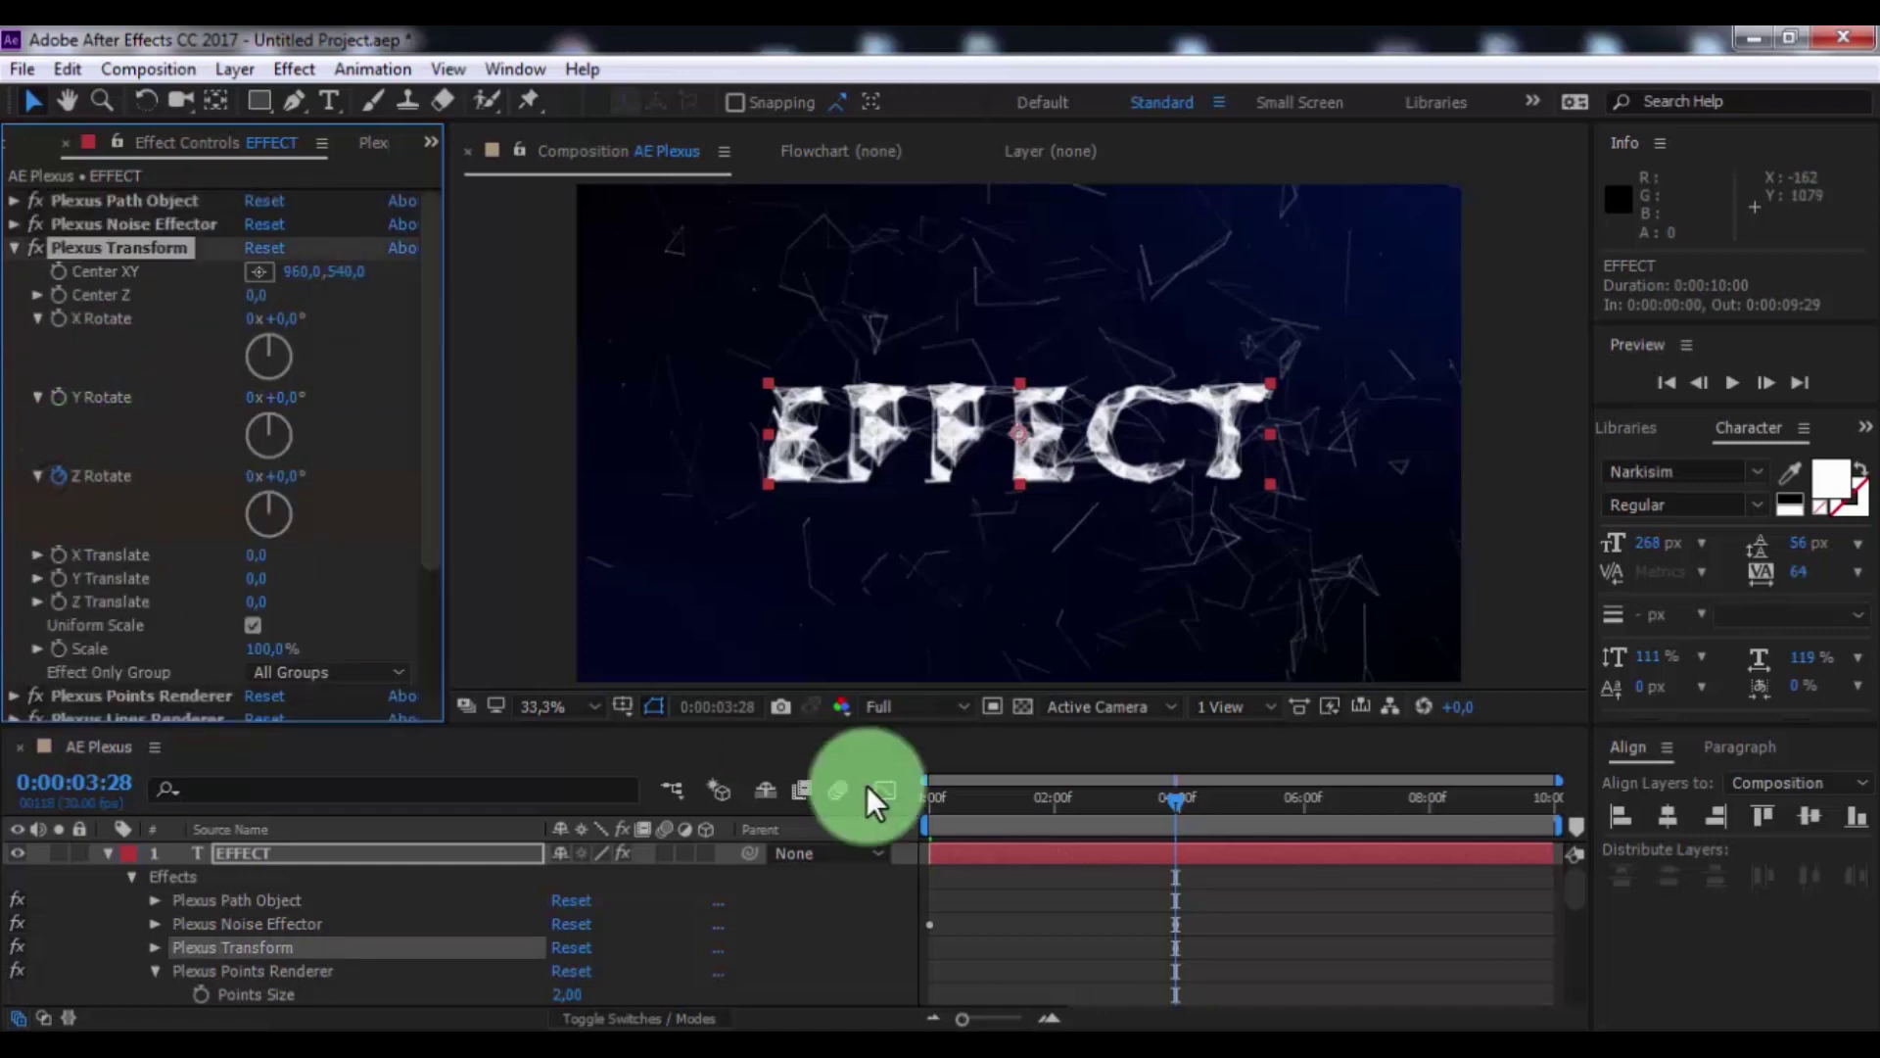
left_click(1172, 796)
key("Home")
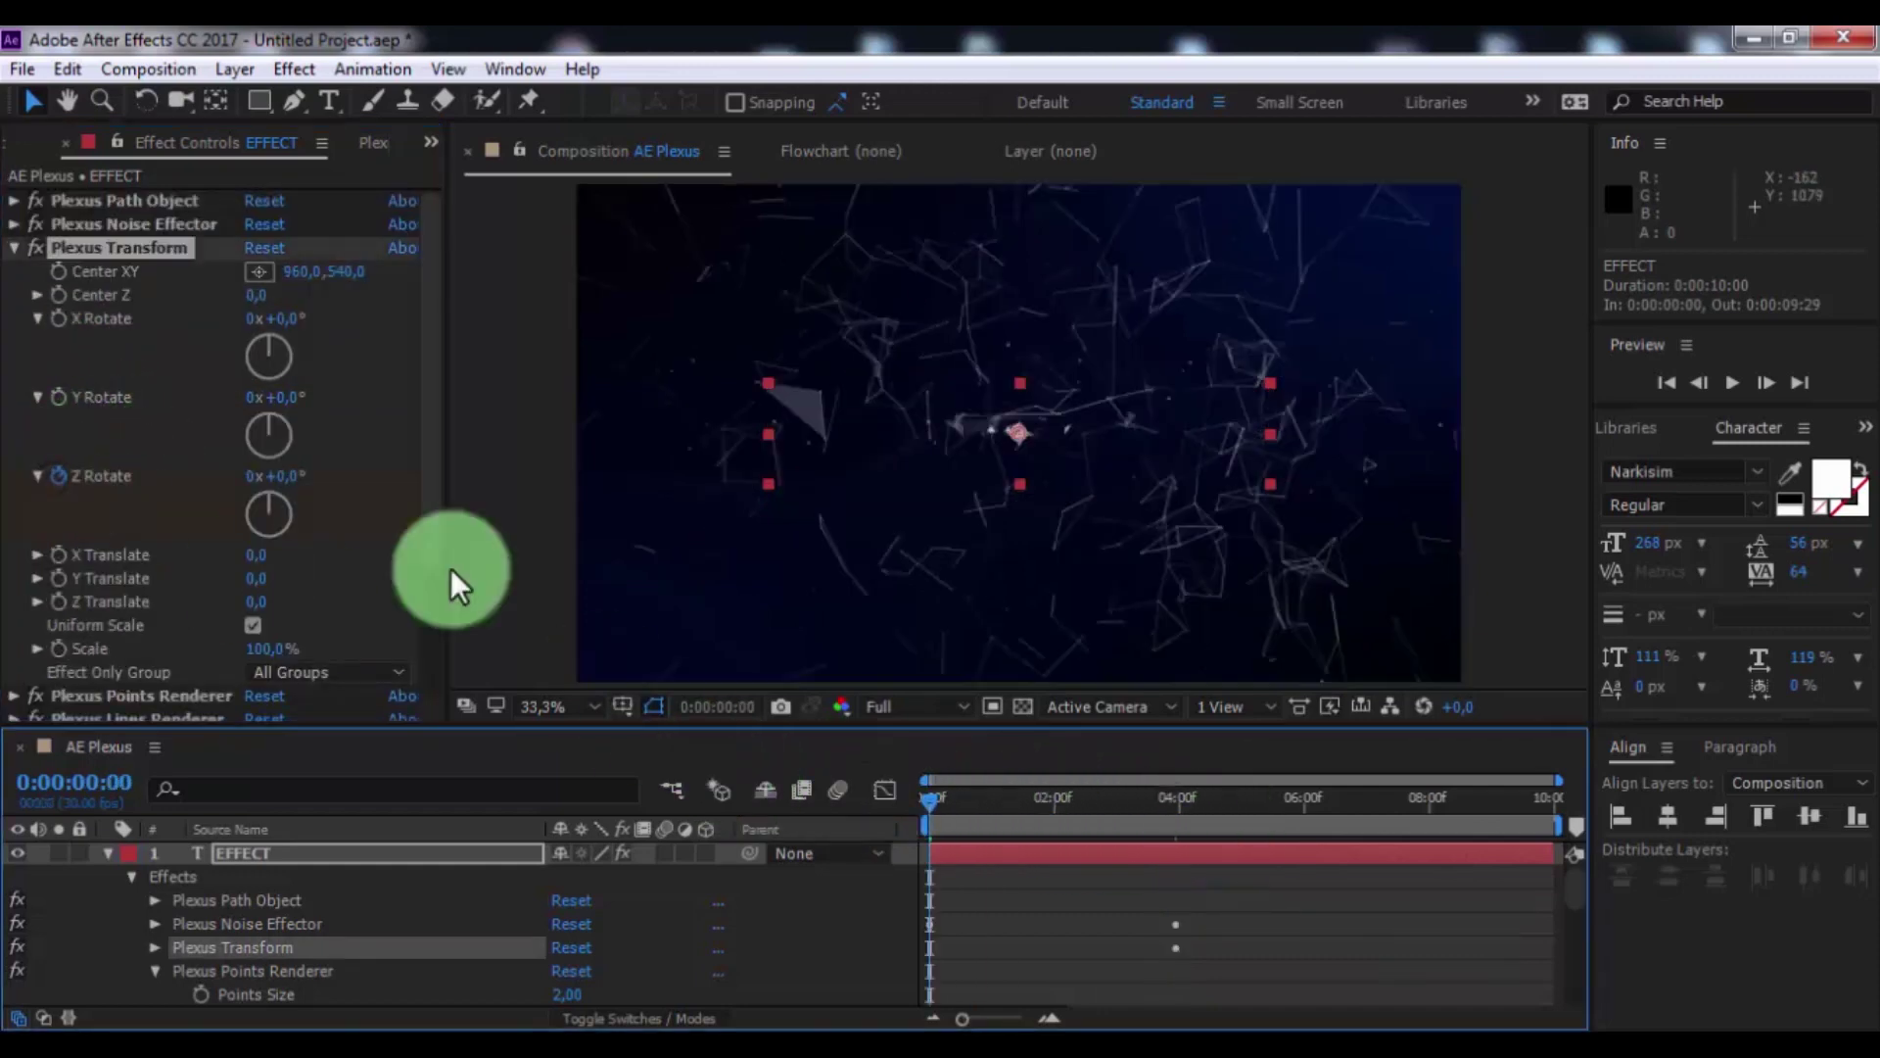
left_click_drag(289, 480, 353, 478)
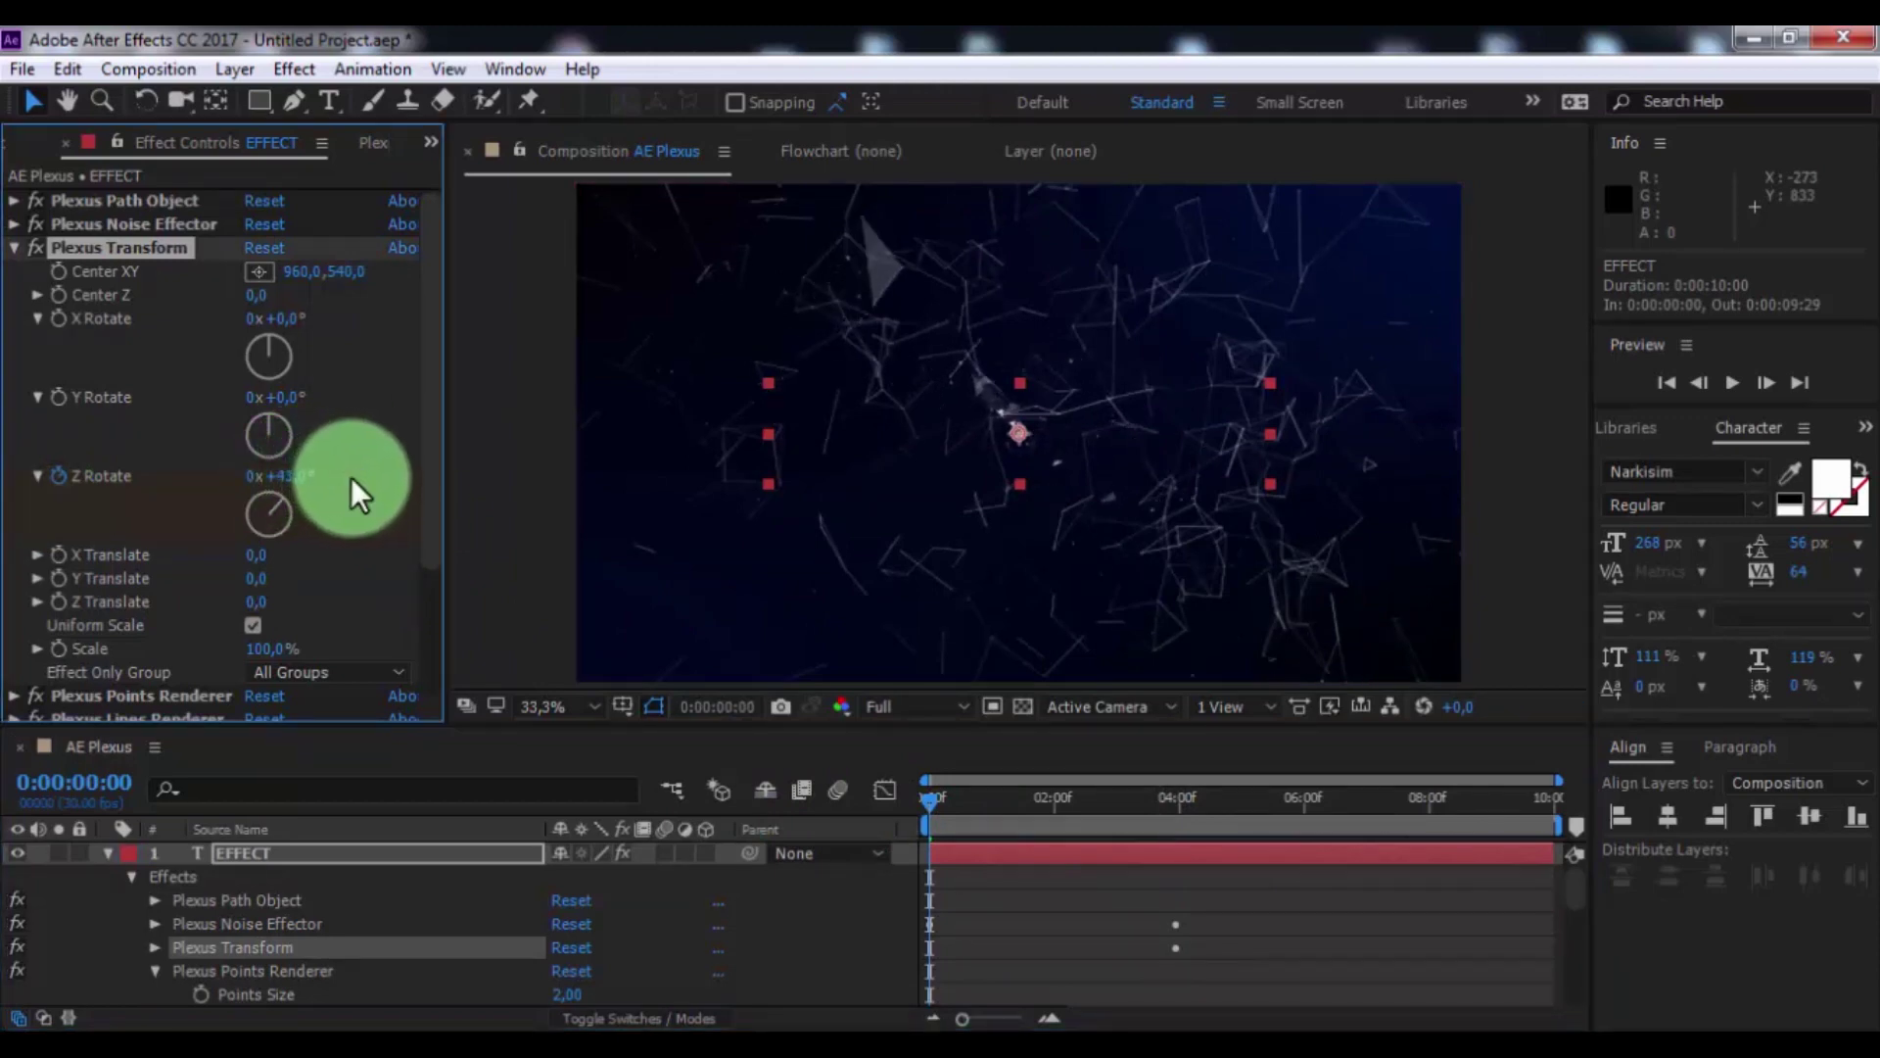
- Collapse the open layer properties and enable both layer and composition motion blur
left_click(14, 247)
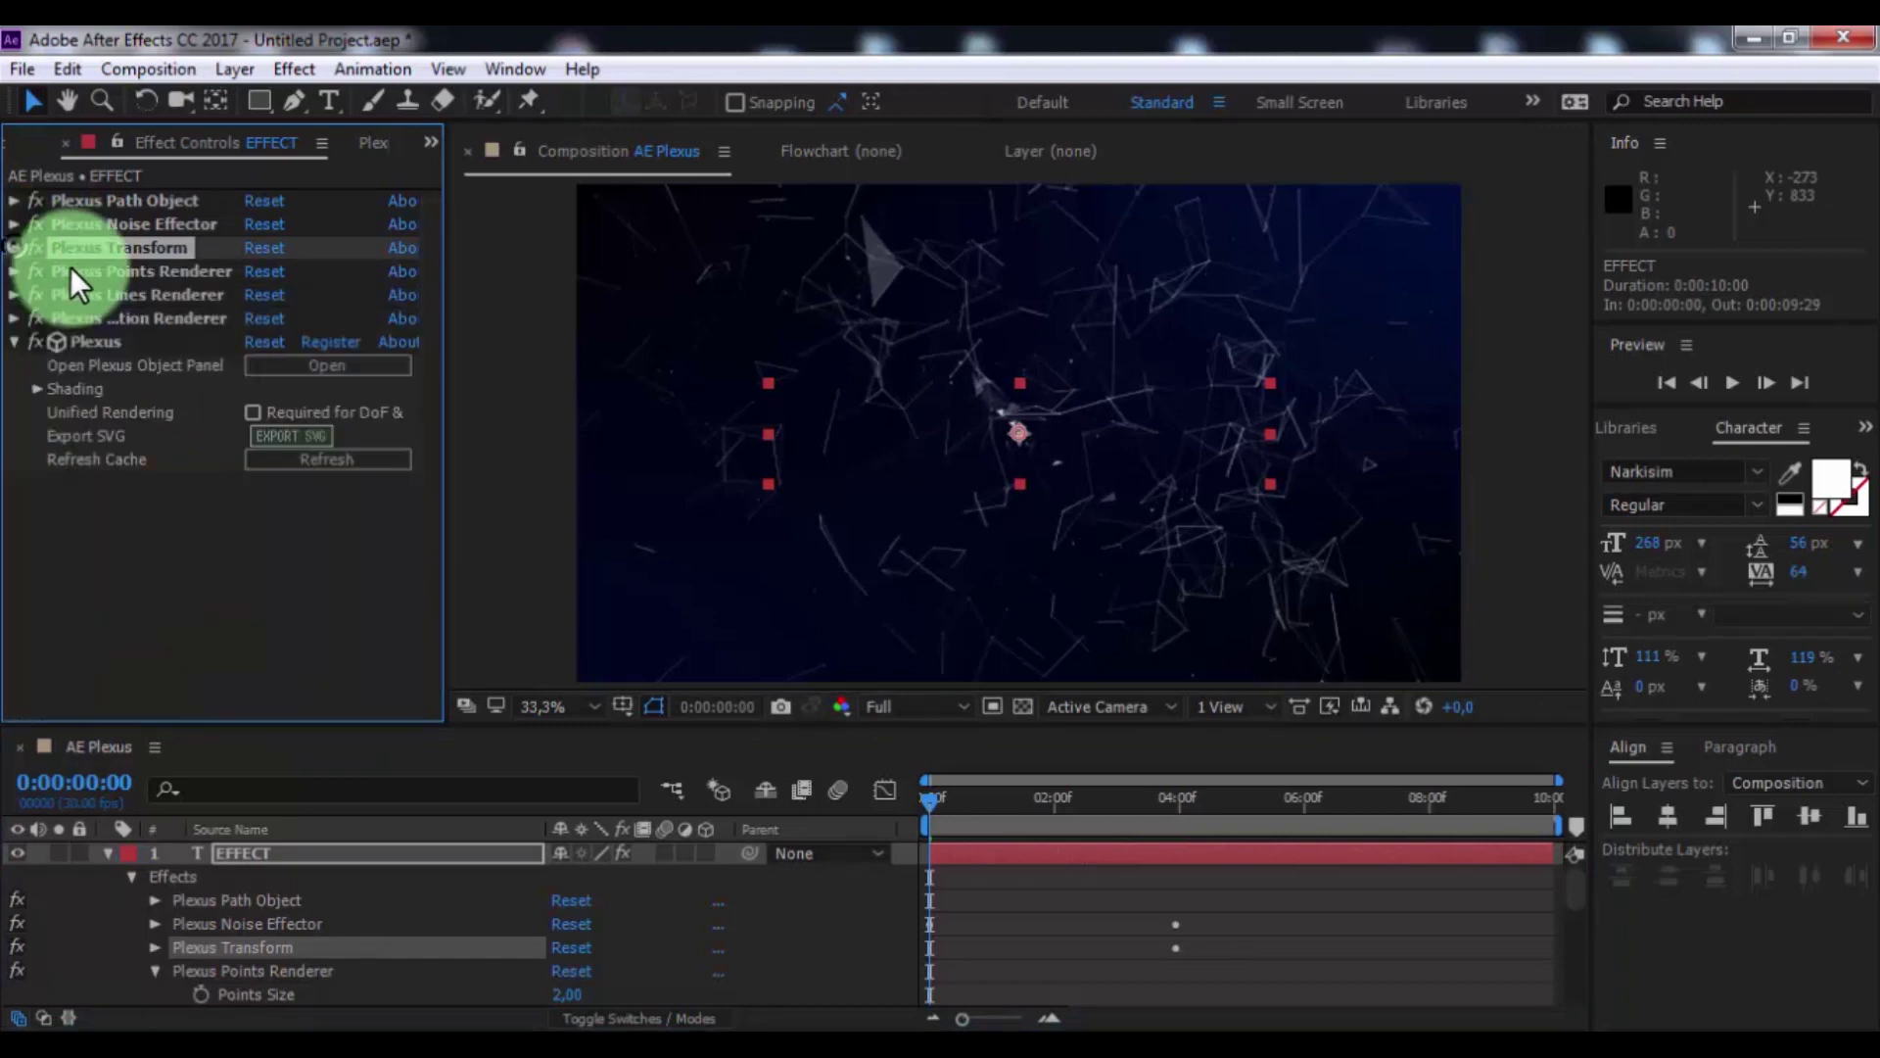
left_click(108, 854)
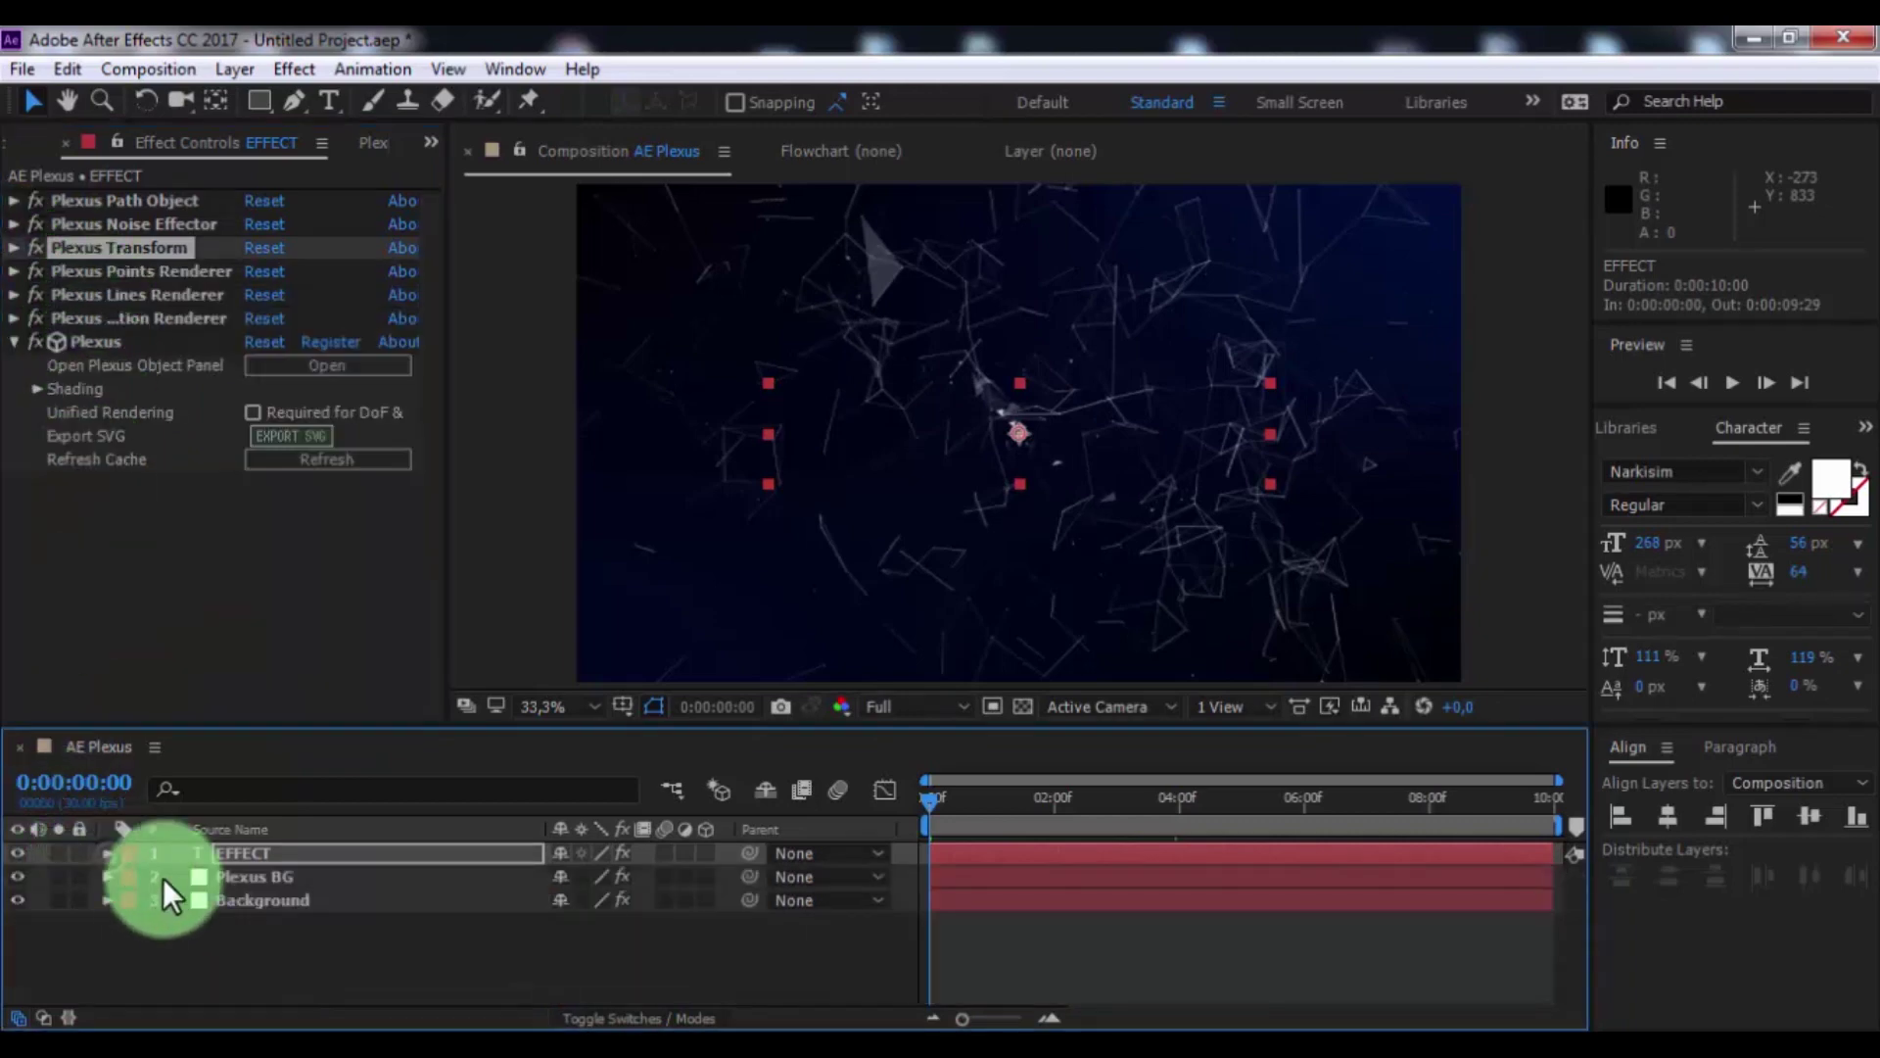
left_click(269, 964)
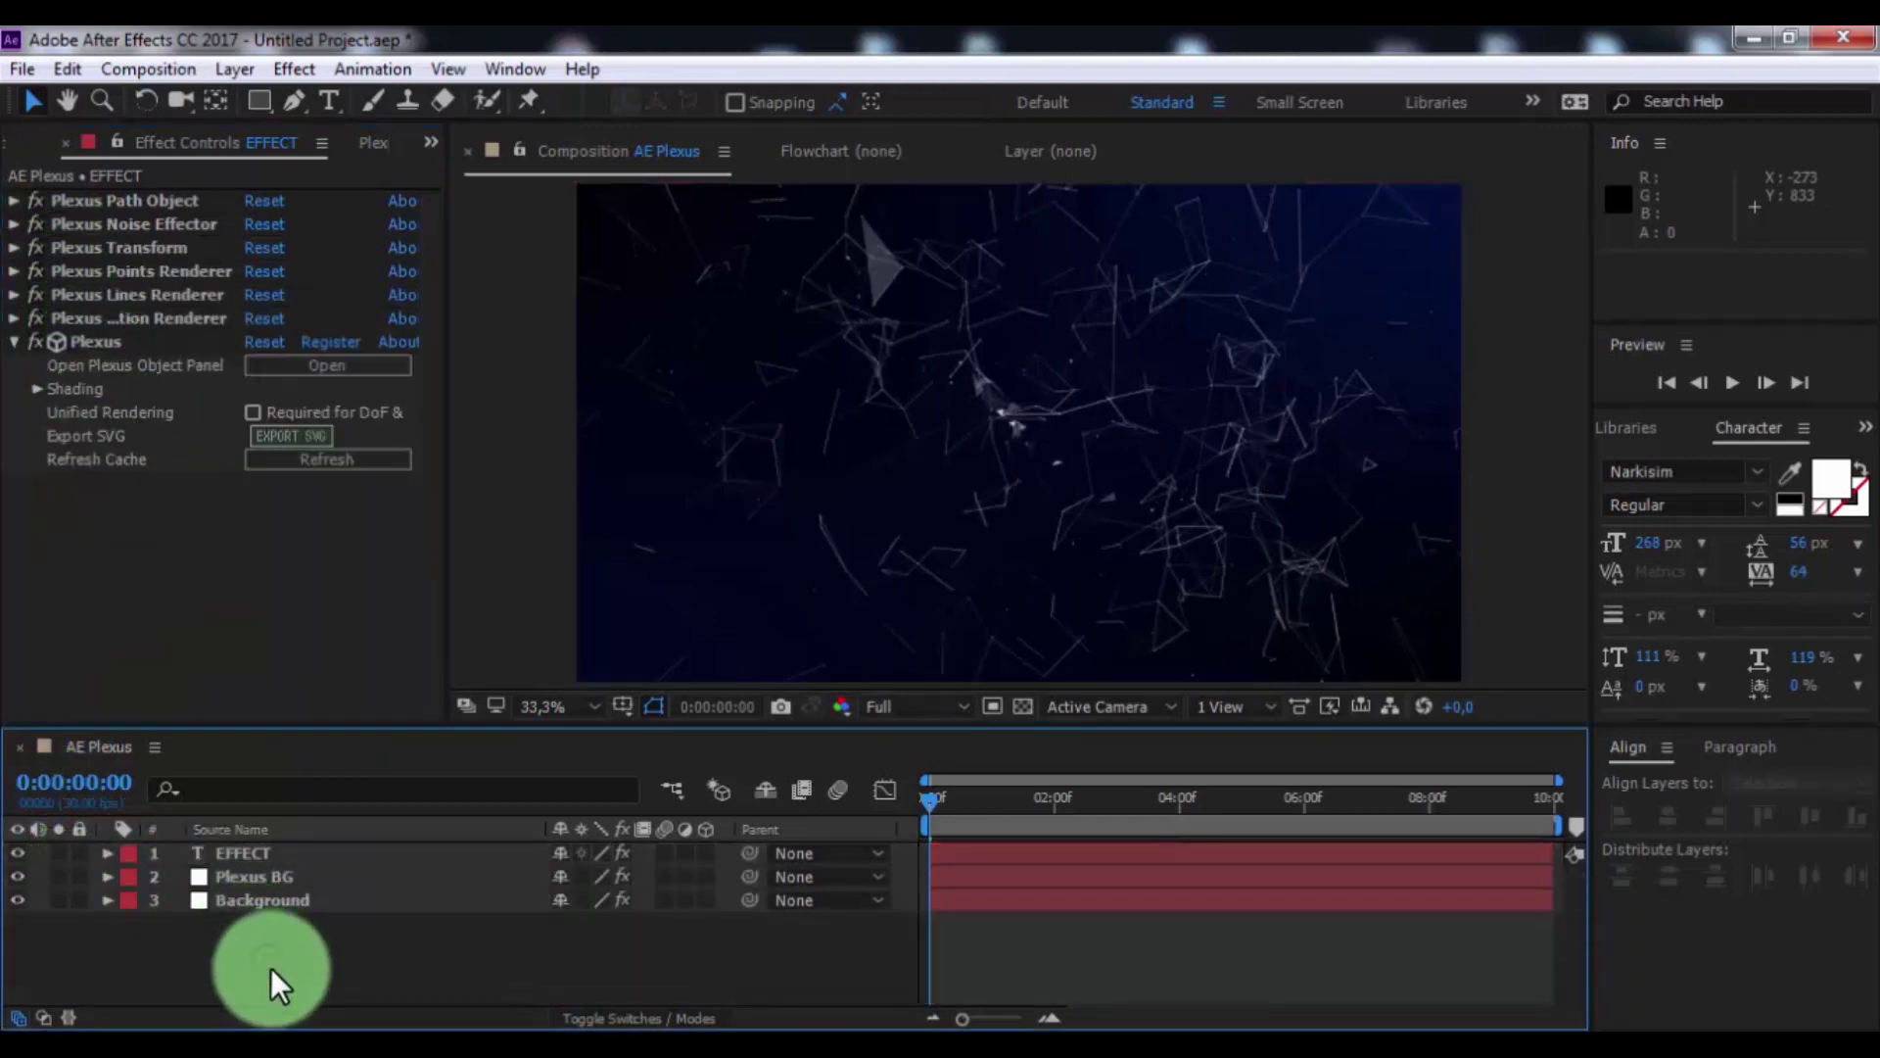
left_click(666, 873)
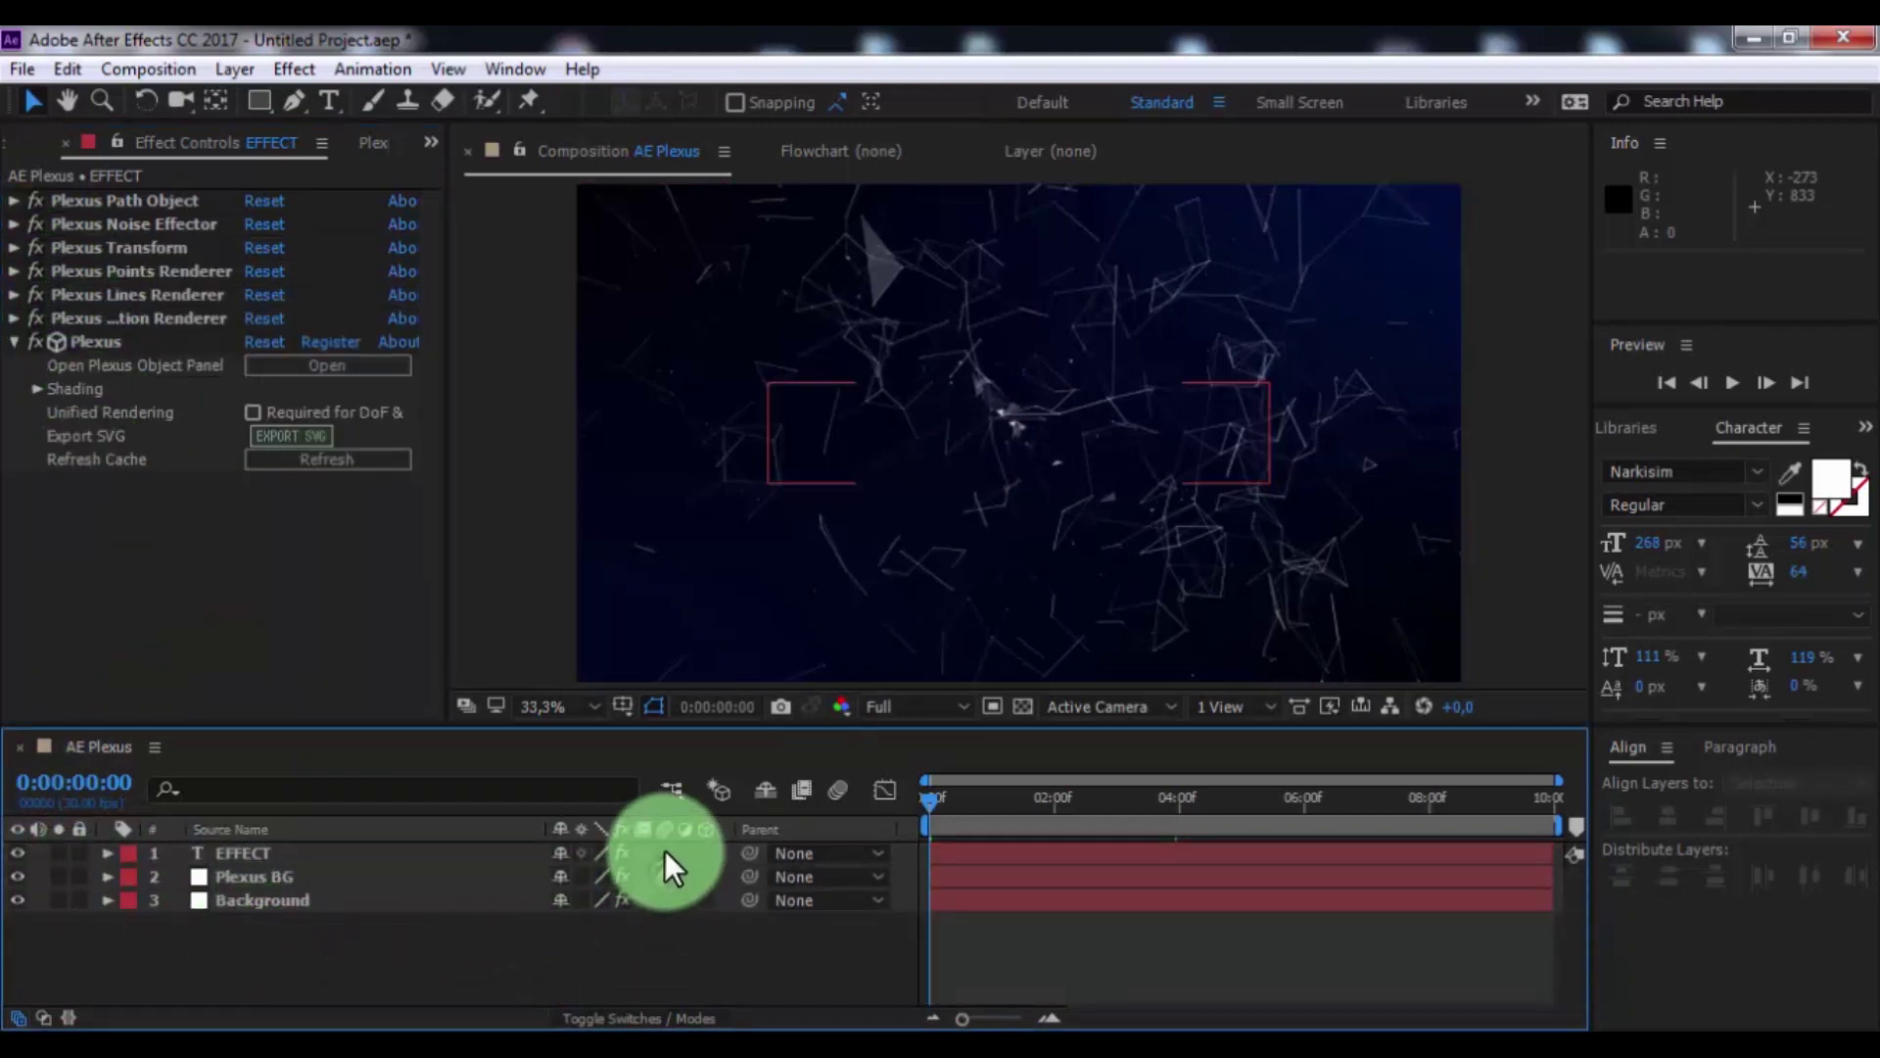
left_click(836, 788)
- Keyframe the EFFECT layer's Opacity from 0% at frame 0 to 100% at 0:00:00:23
left_click(235, 850)
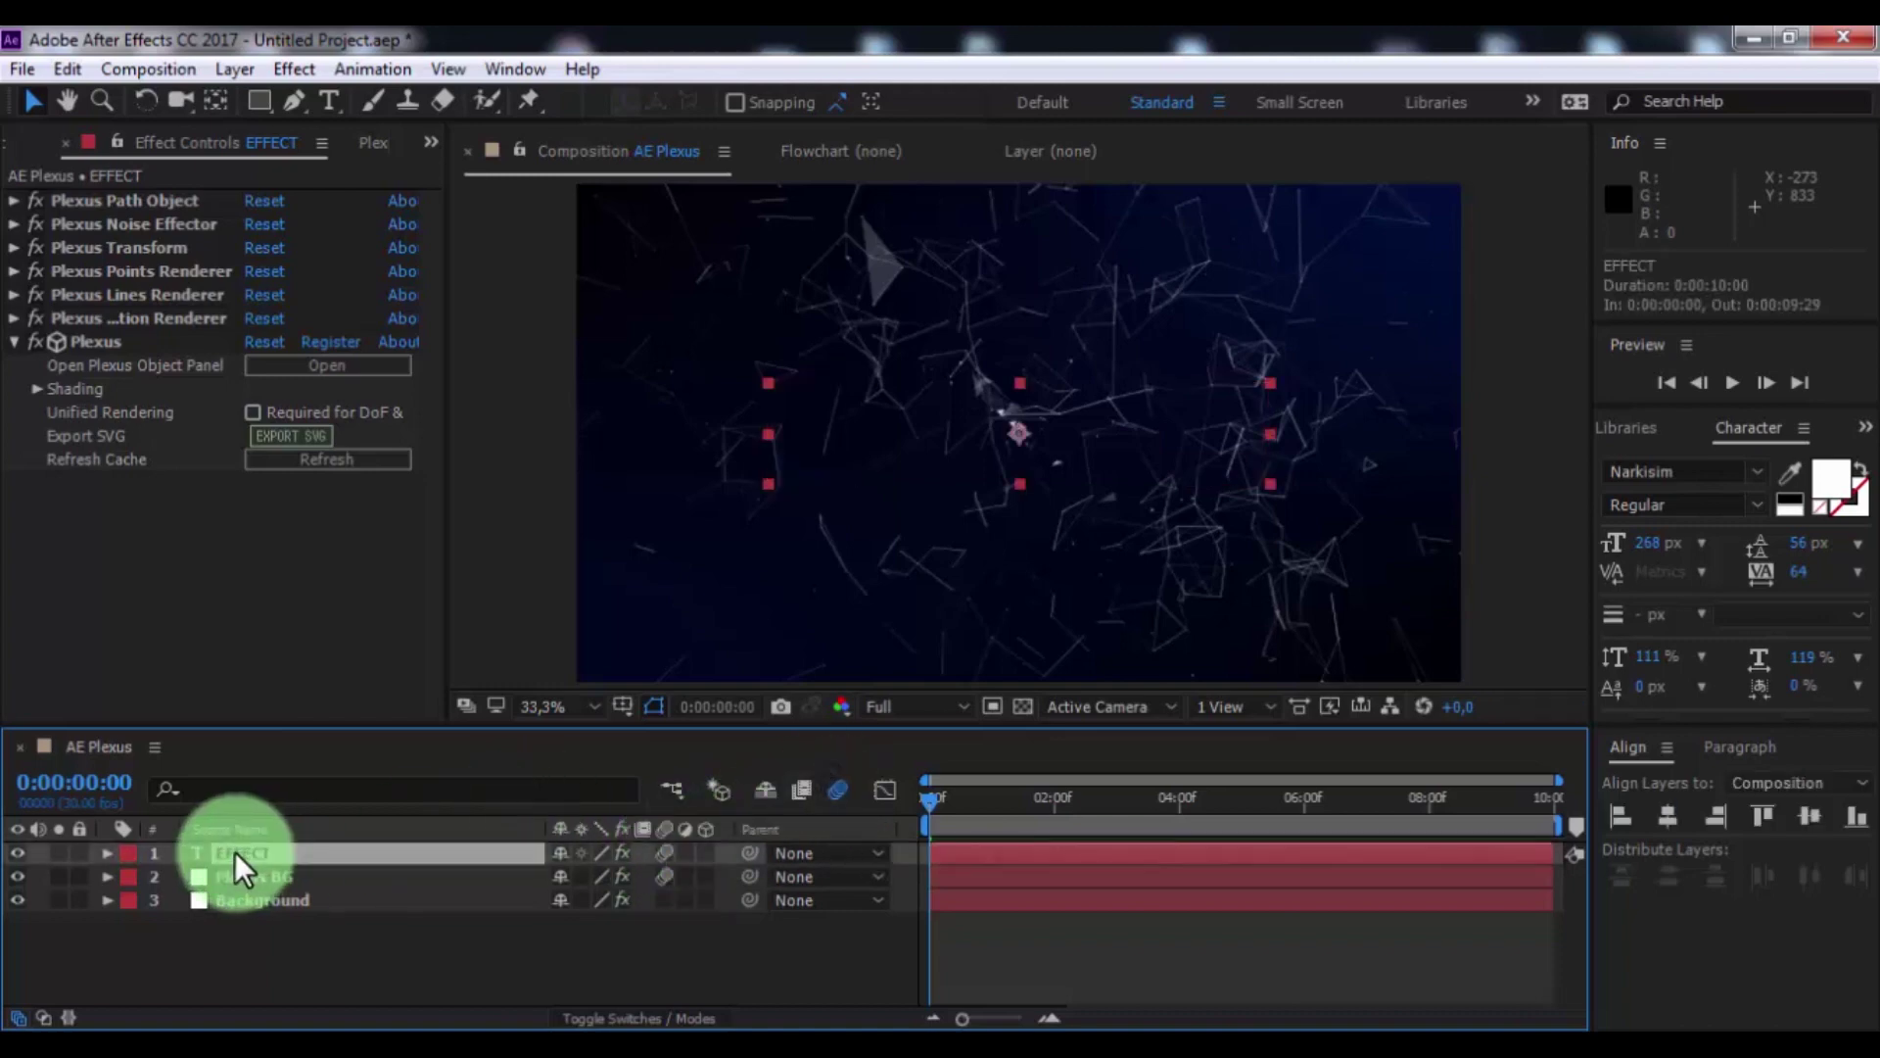
key("t")
left_click(177, 875)
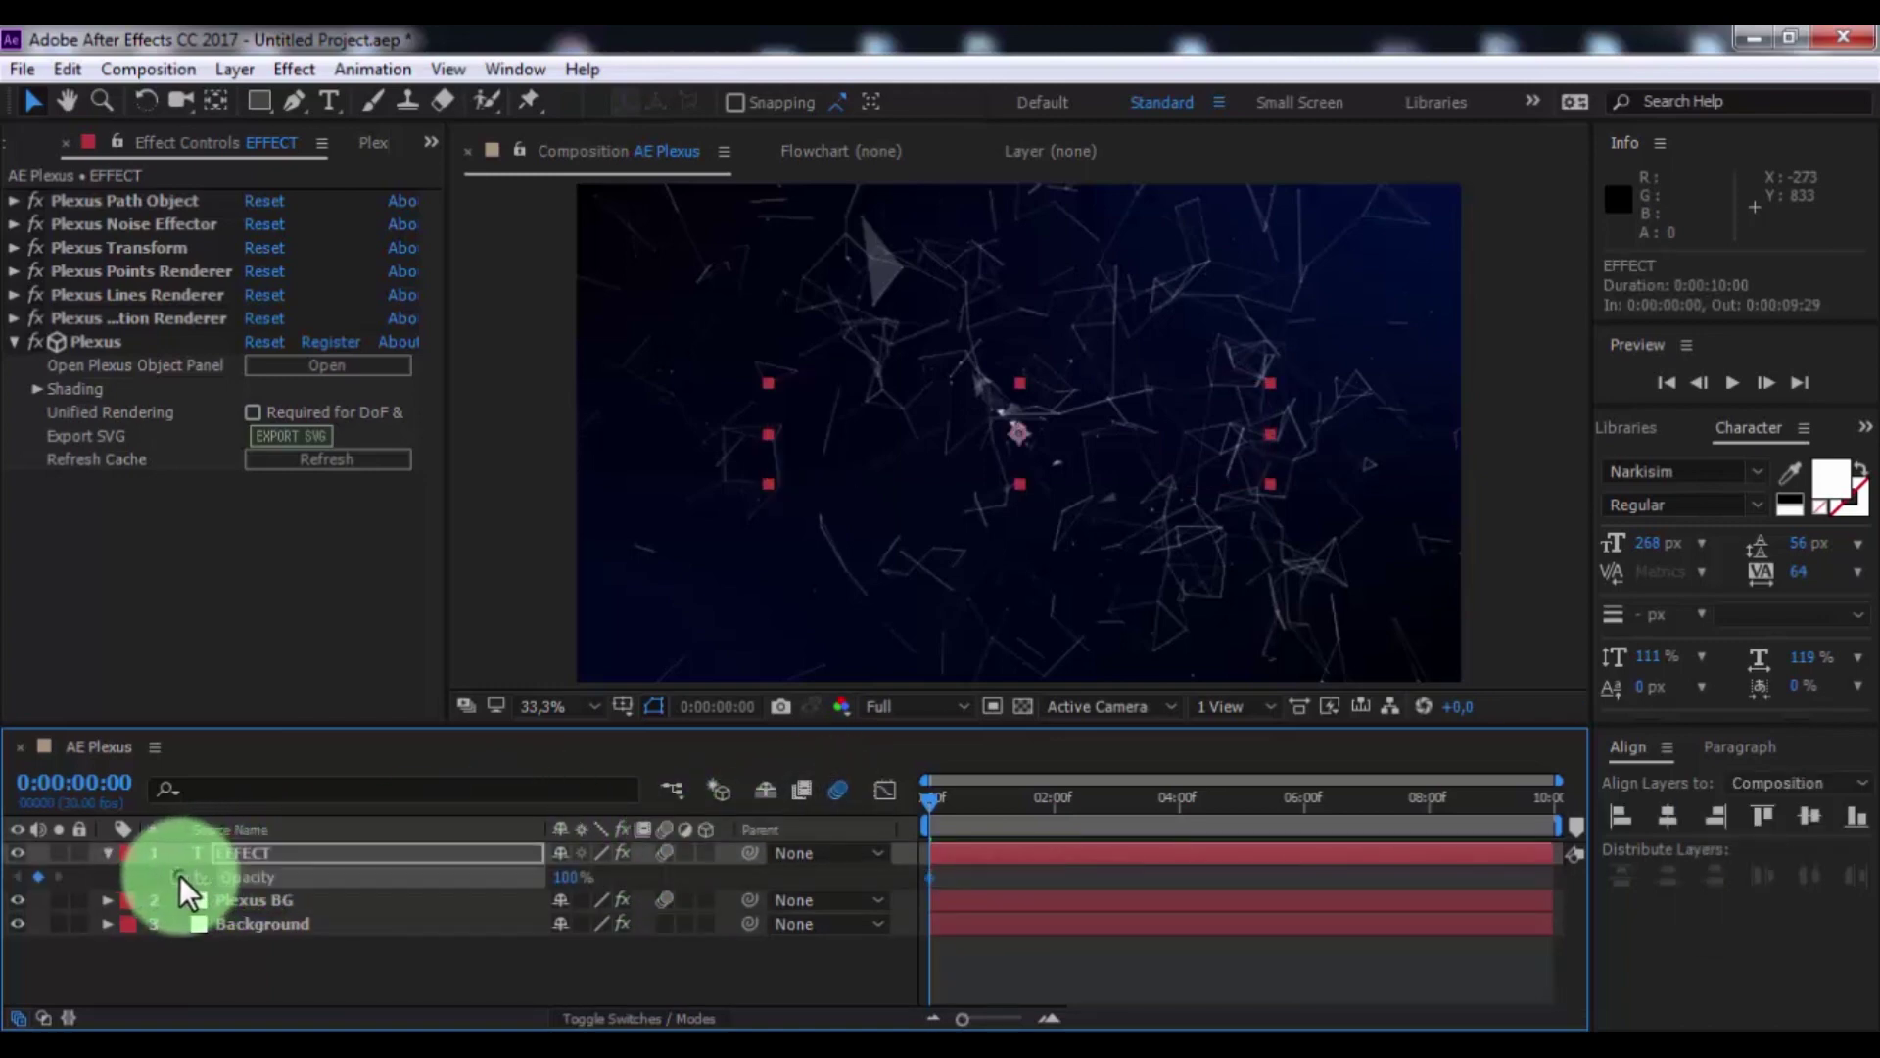
left_click_drag(573, 877, 475, 877)
left_click_drag(932, 801, 978, 801)
left_click(556, 879)
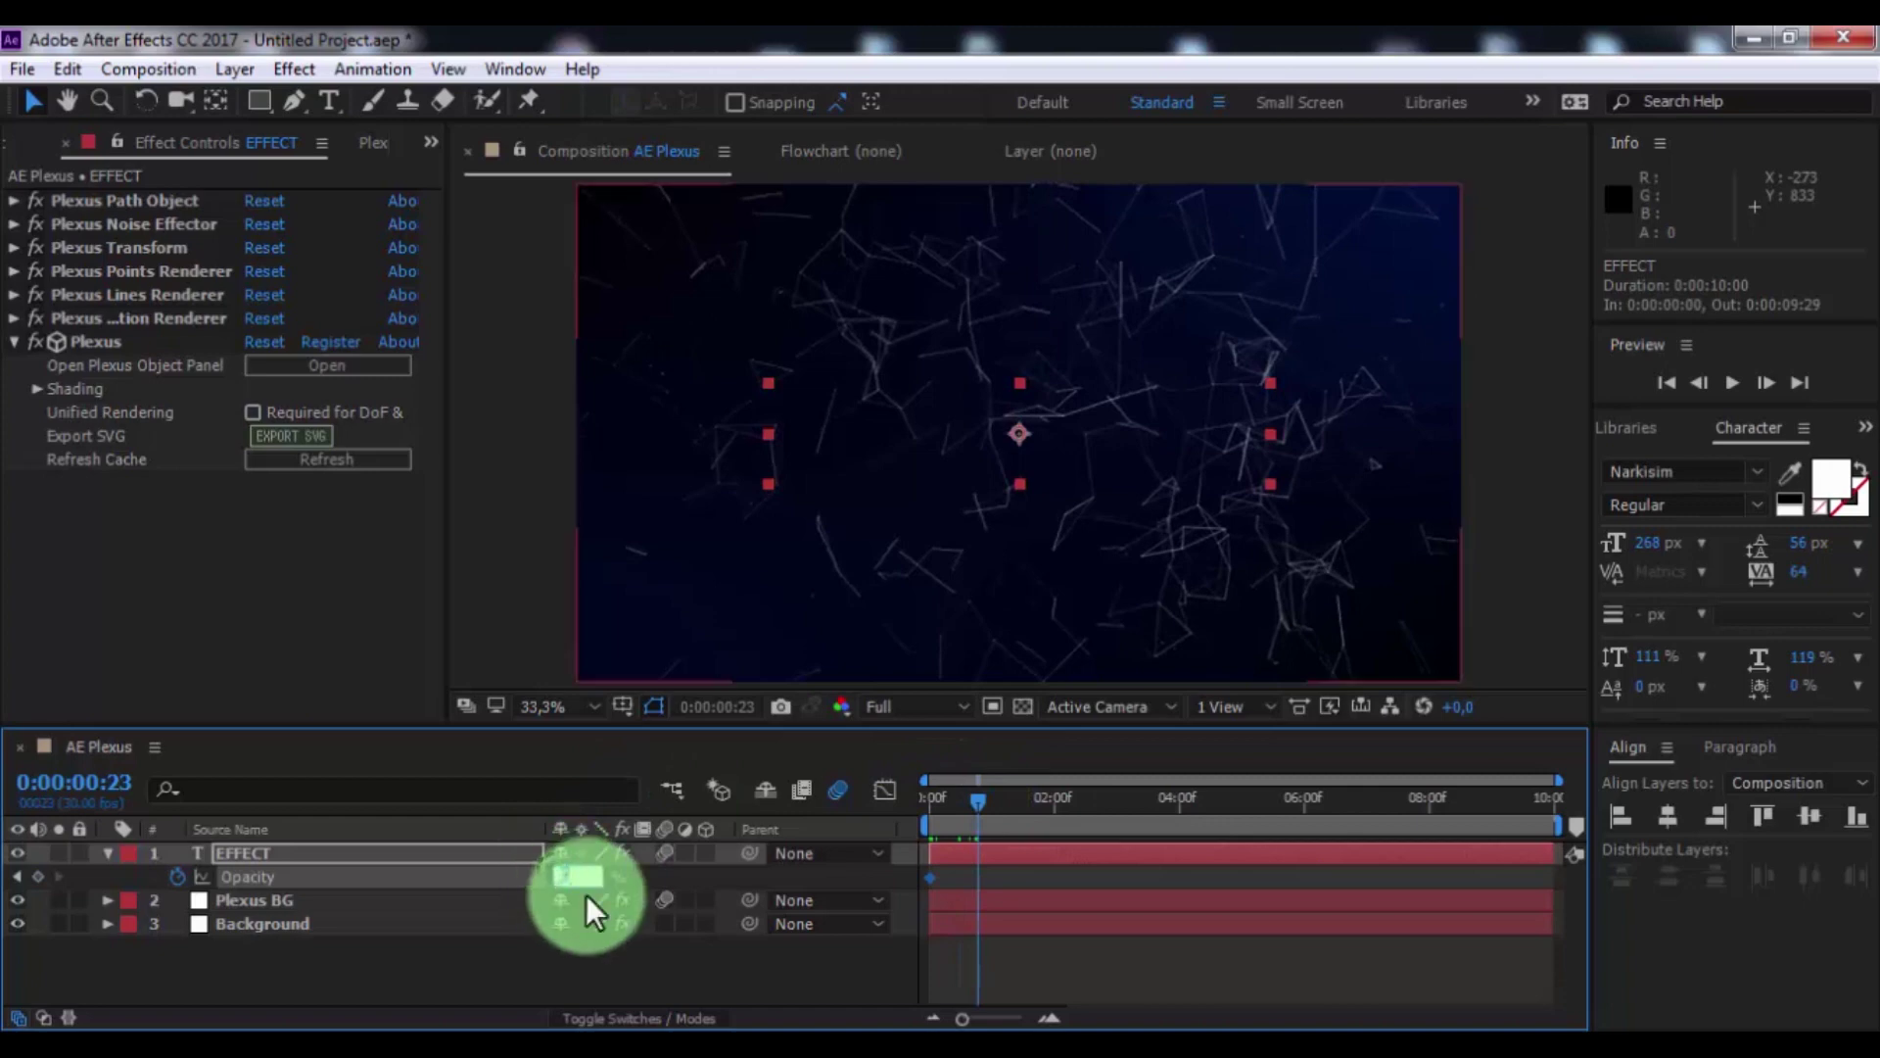
type("100")
key("Return")
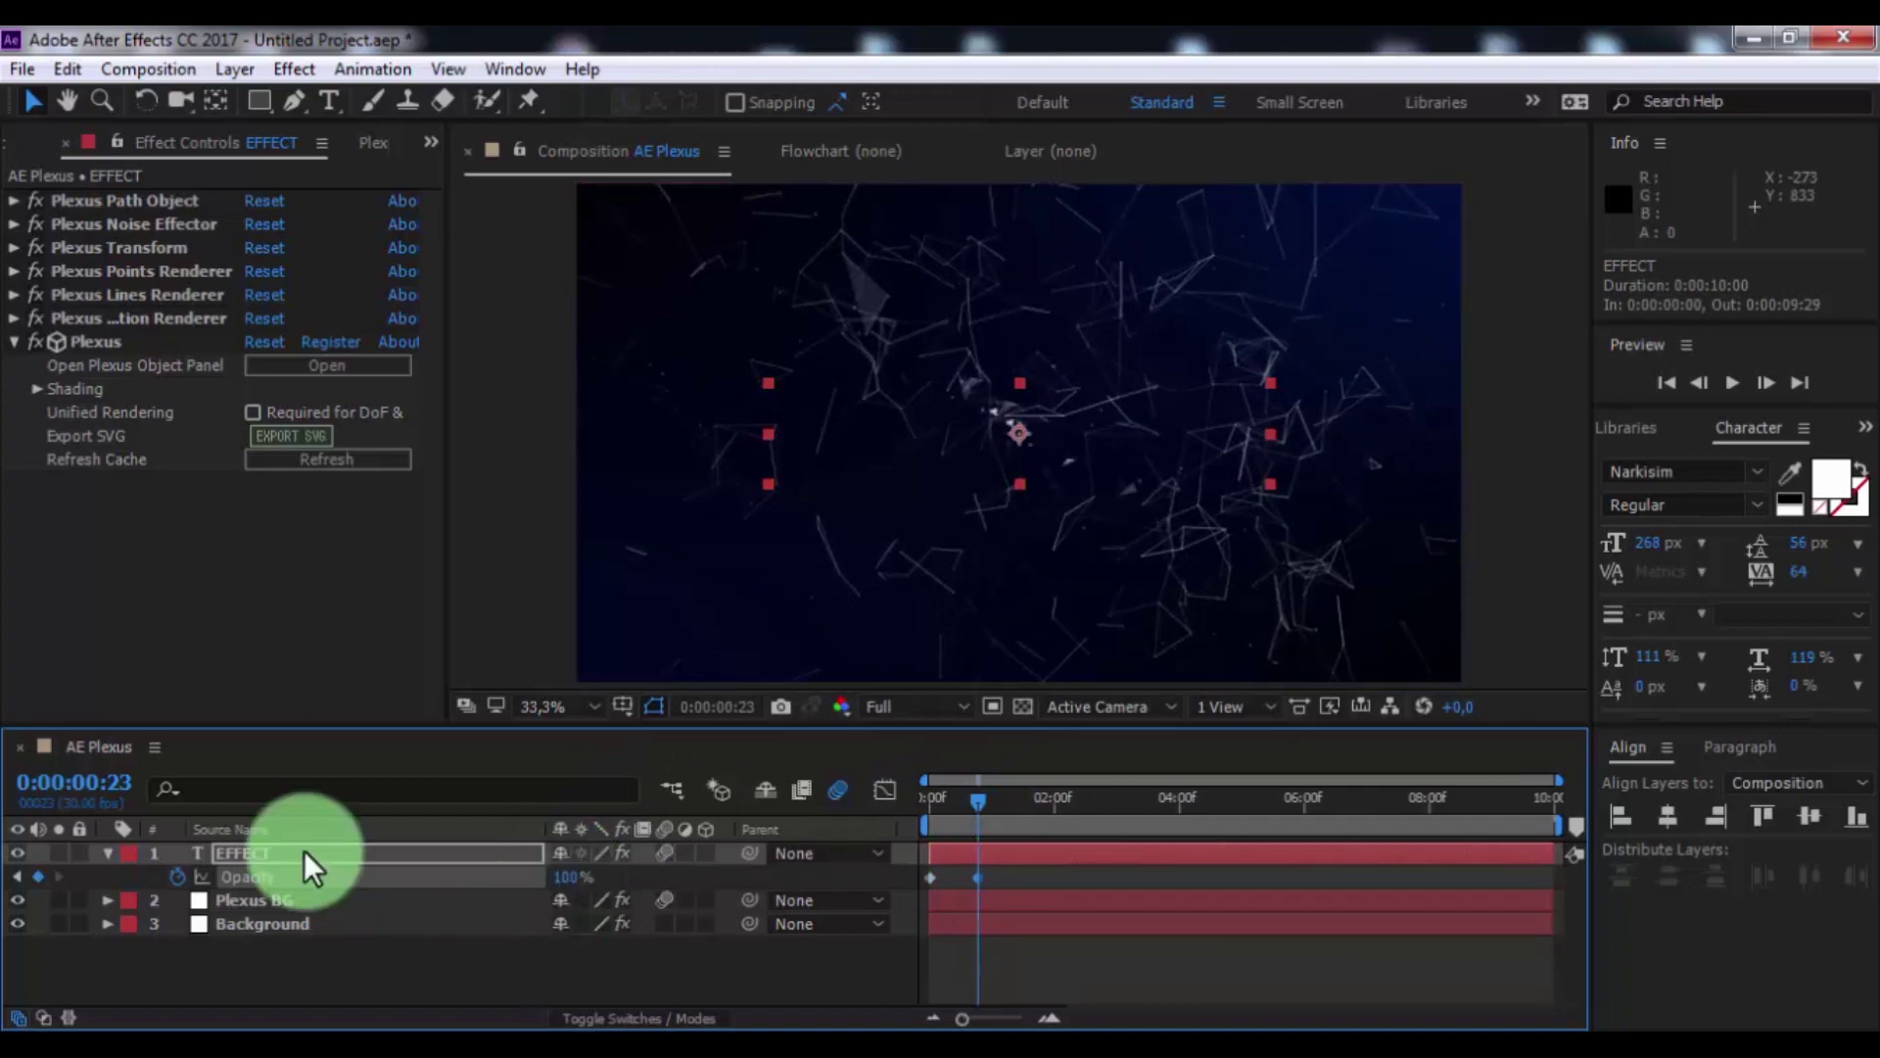
- Find CC Force Motion Blur via 'cc f' and apply it to the EFFECT text layer
left_click(1864, 427)
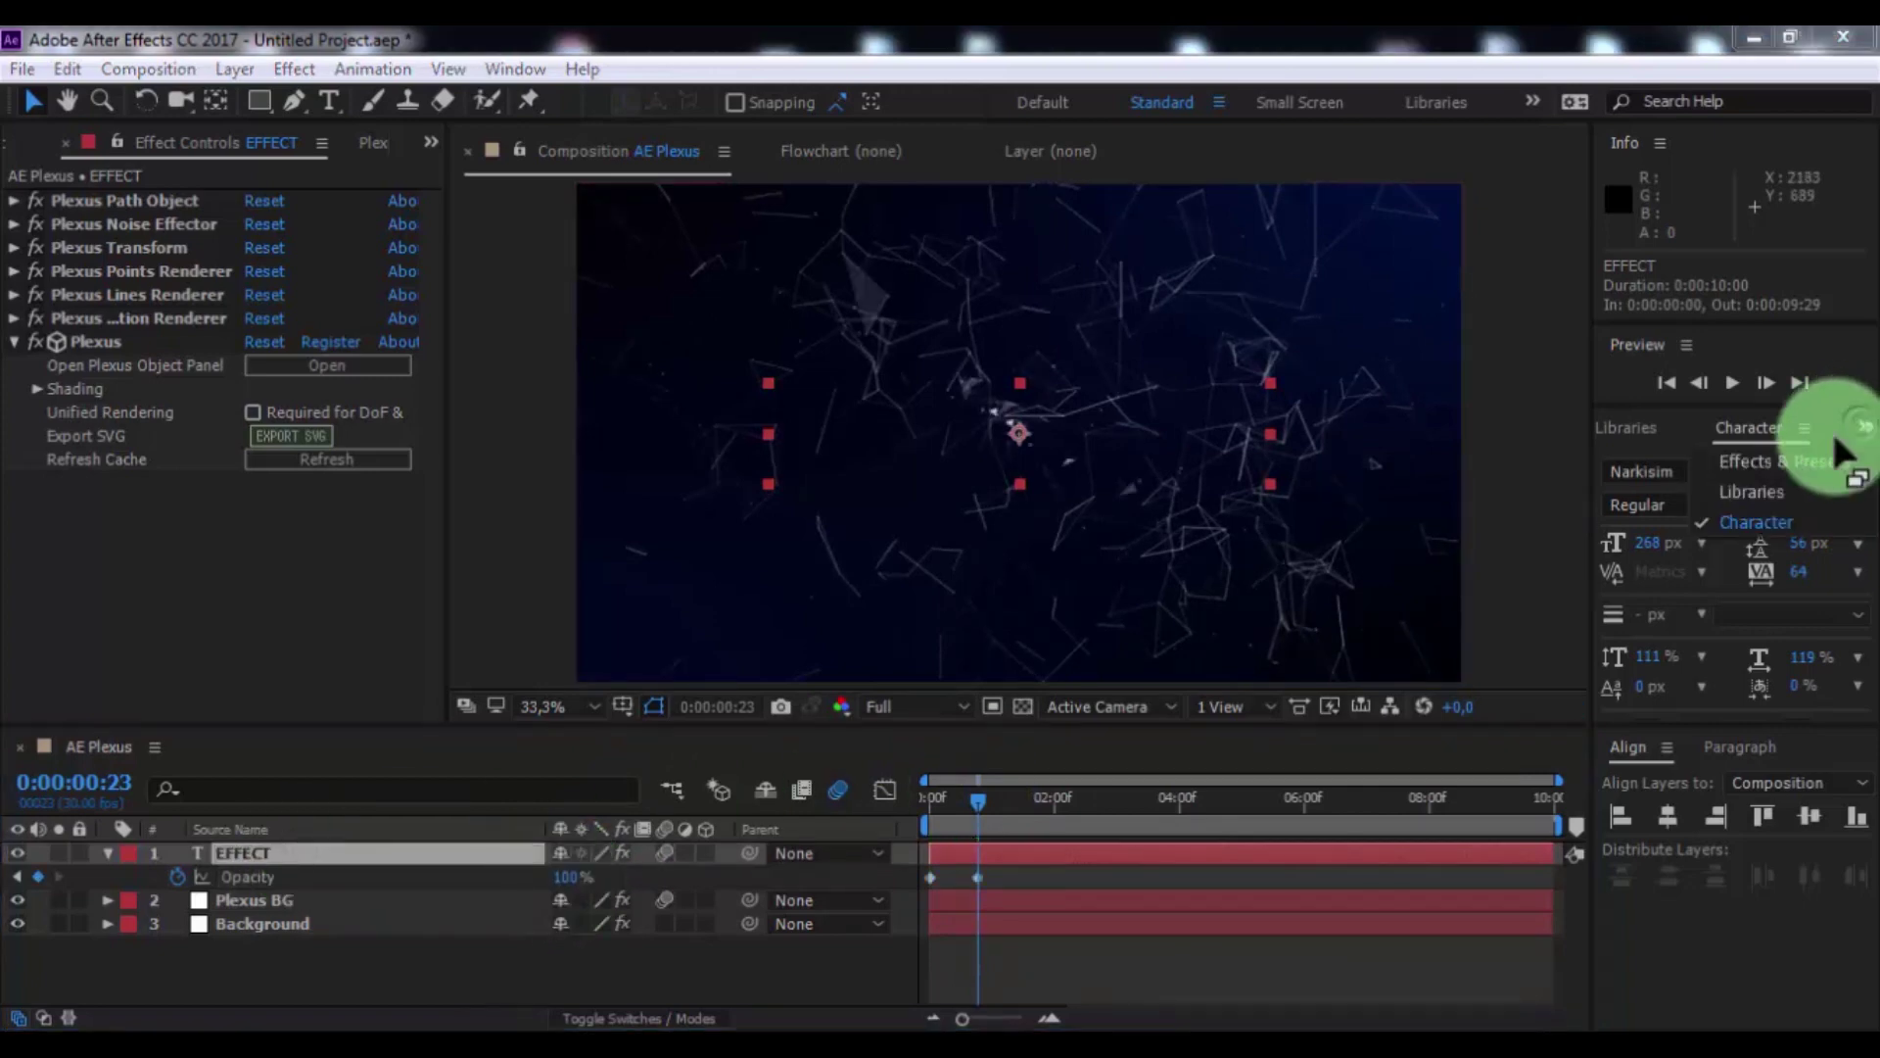
left_click(1768, 459)
left_click(1712, 466)
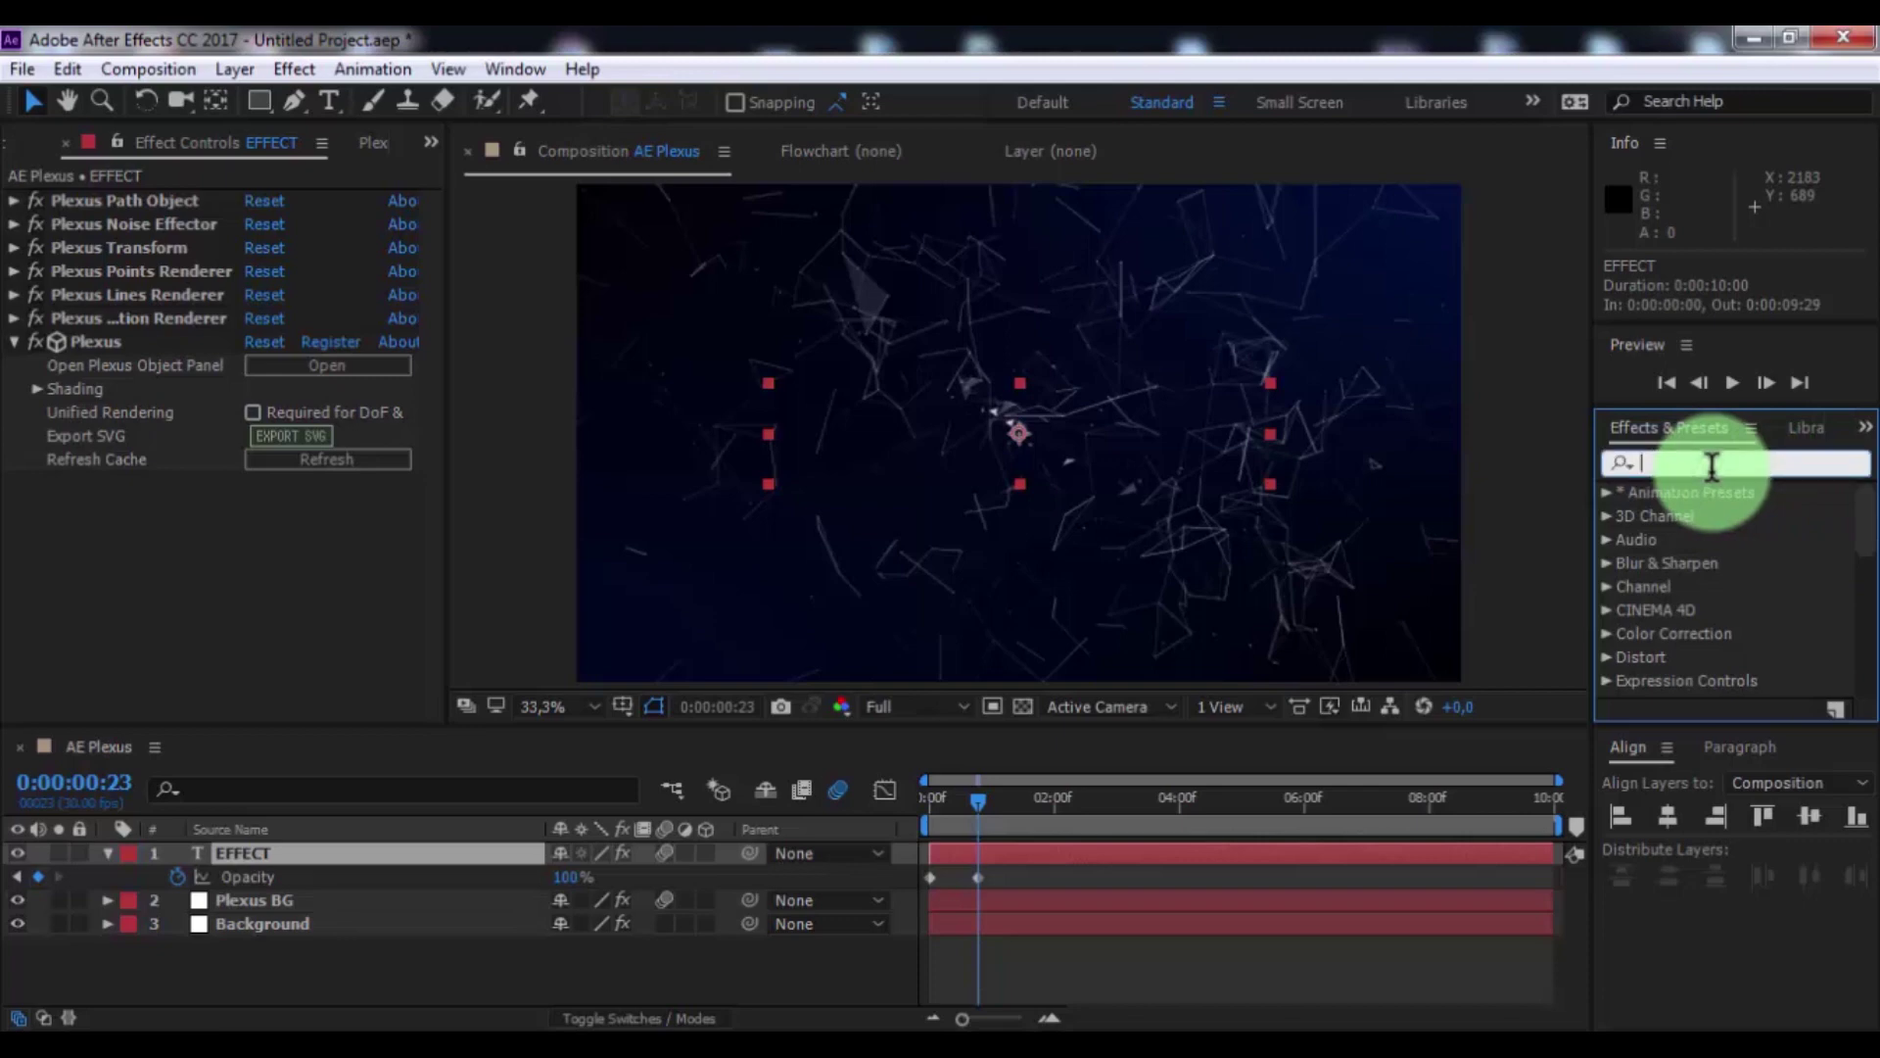
type("cc f")
left_click_drag(1701, 561, 620, 732)
left_click_drag(333, 850, 321, 850)
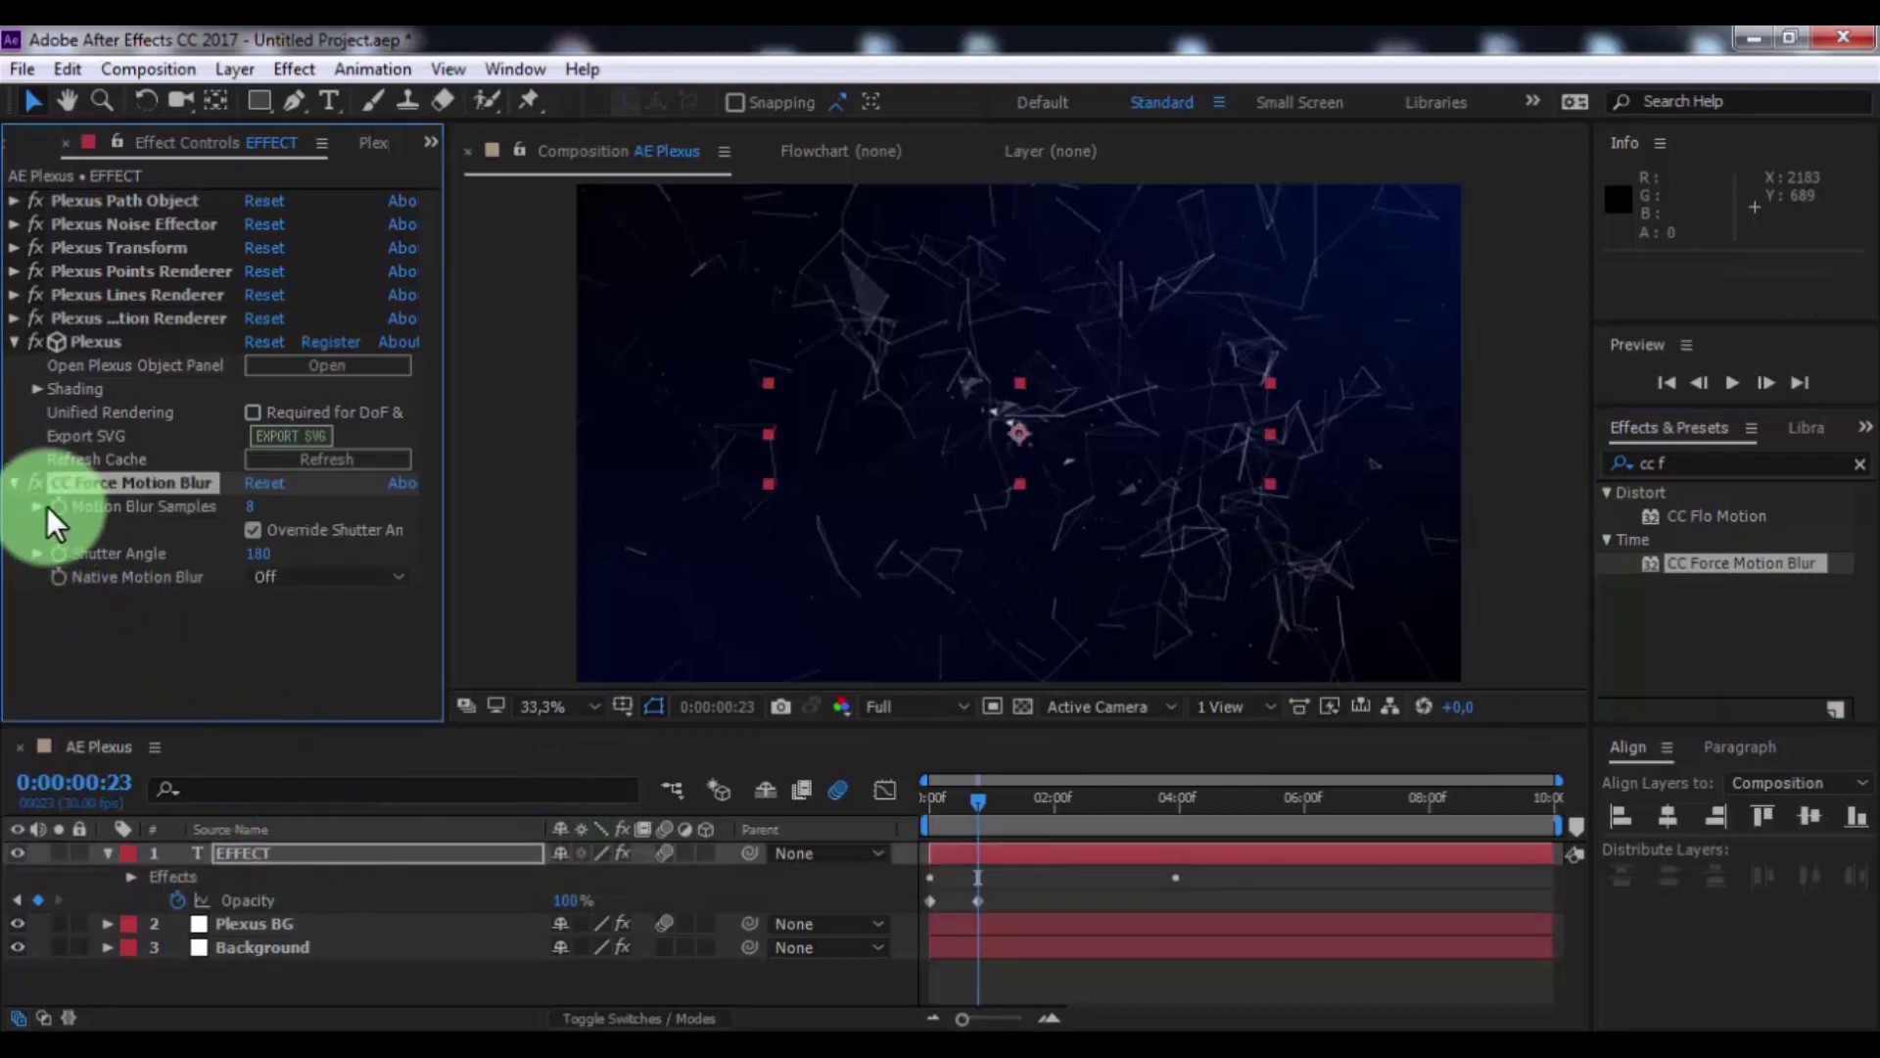
left_click(14, 483)
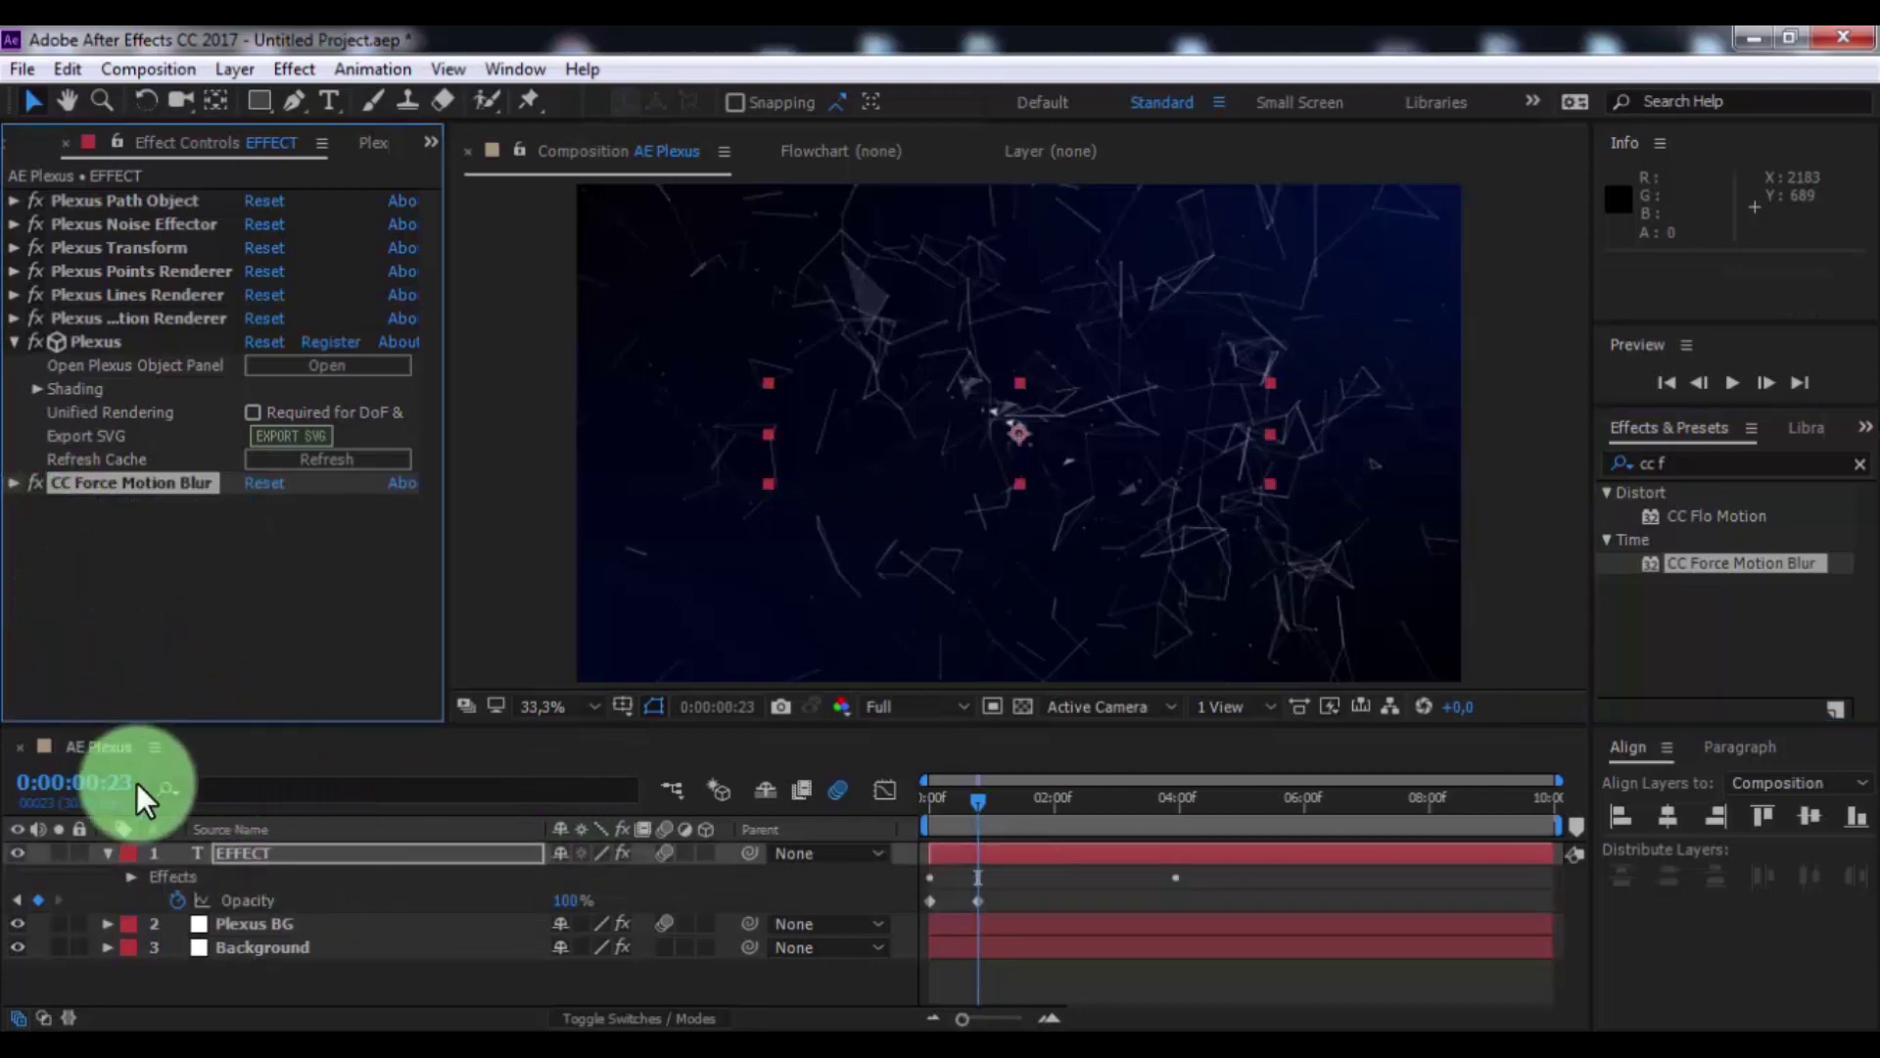
left_click(104, 849)
left_click(294, 850)
- Duplicate EFFECT as EFFECT 2, delete all its effects, and hide it temporarily
key("ctrl+d")
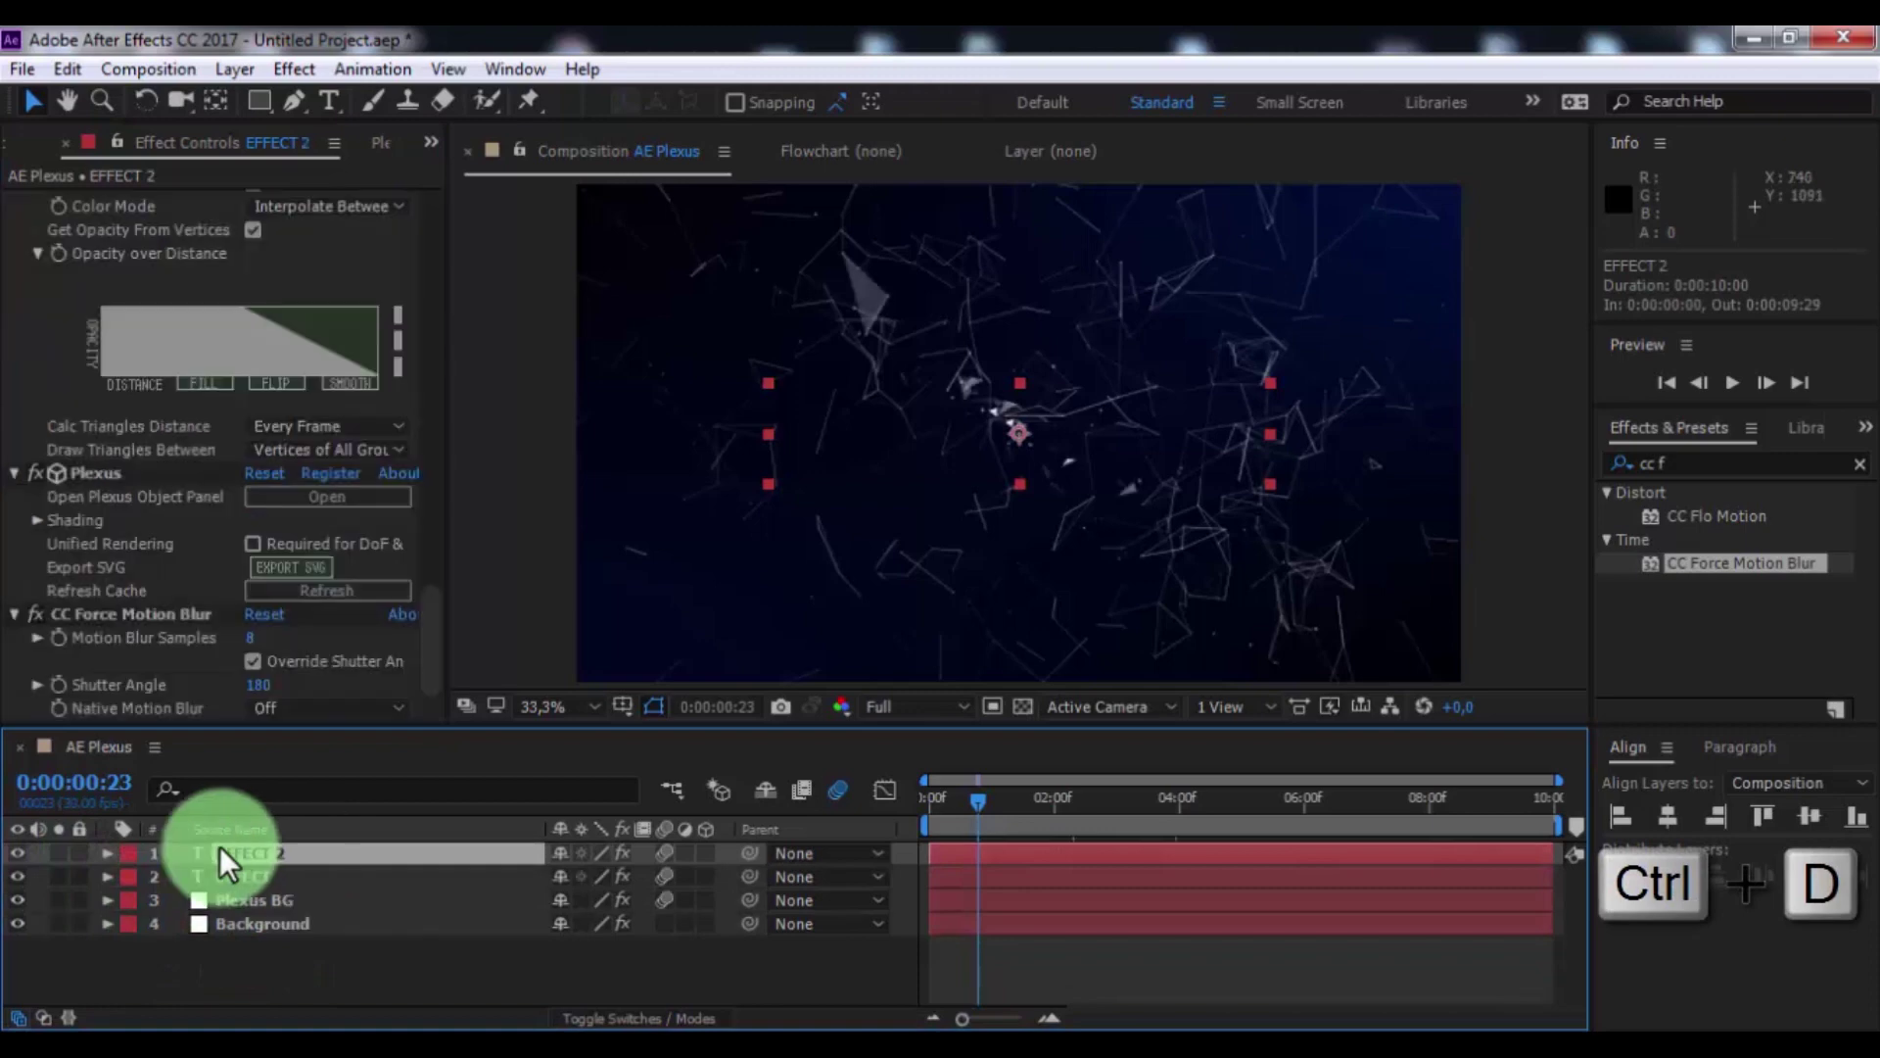
left_click(12, 537)
key("ctrl+a")
key("Delete")
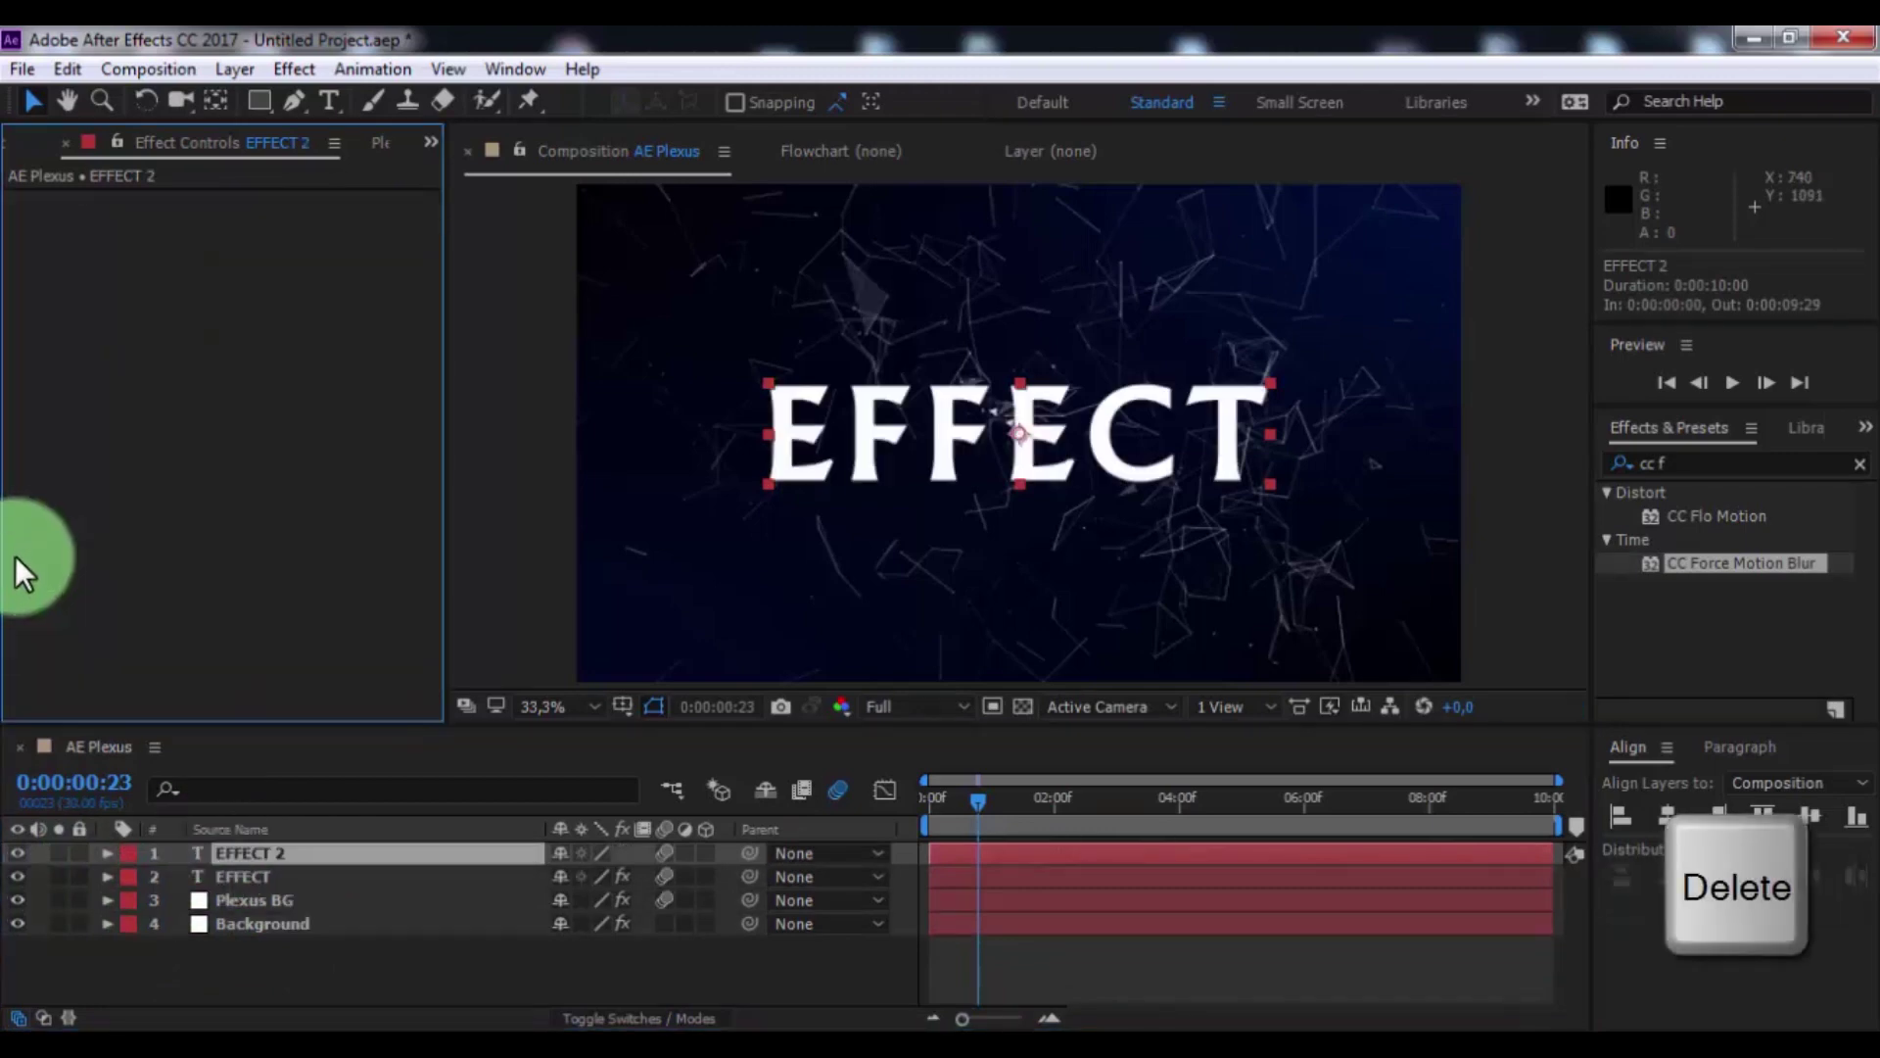
left_click(13, 855)
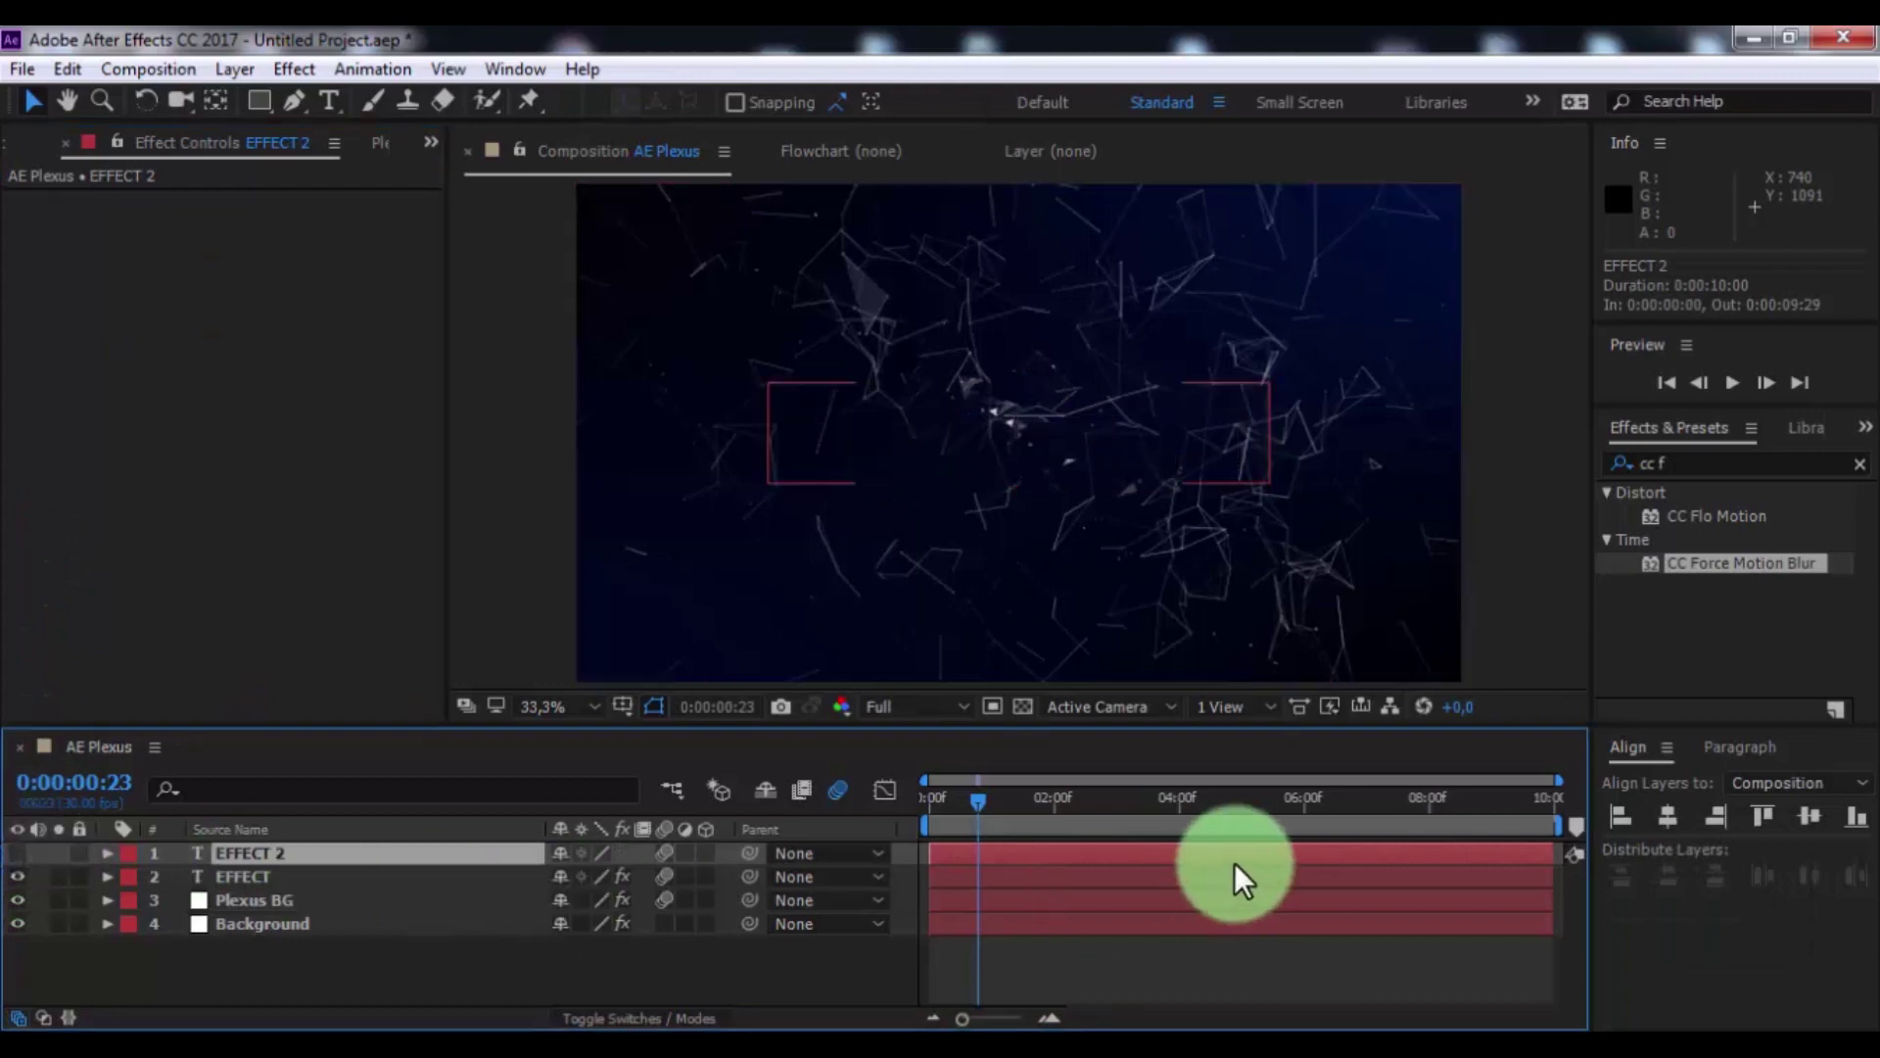
- Trim EFFECT to end at 0:00:03:28 and start EFFECT 2 there, then unhide it
left_click(1177, 809)
left_click_drag(934, 862, 1185, 839)
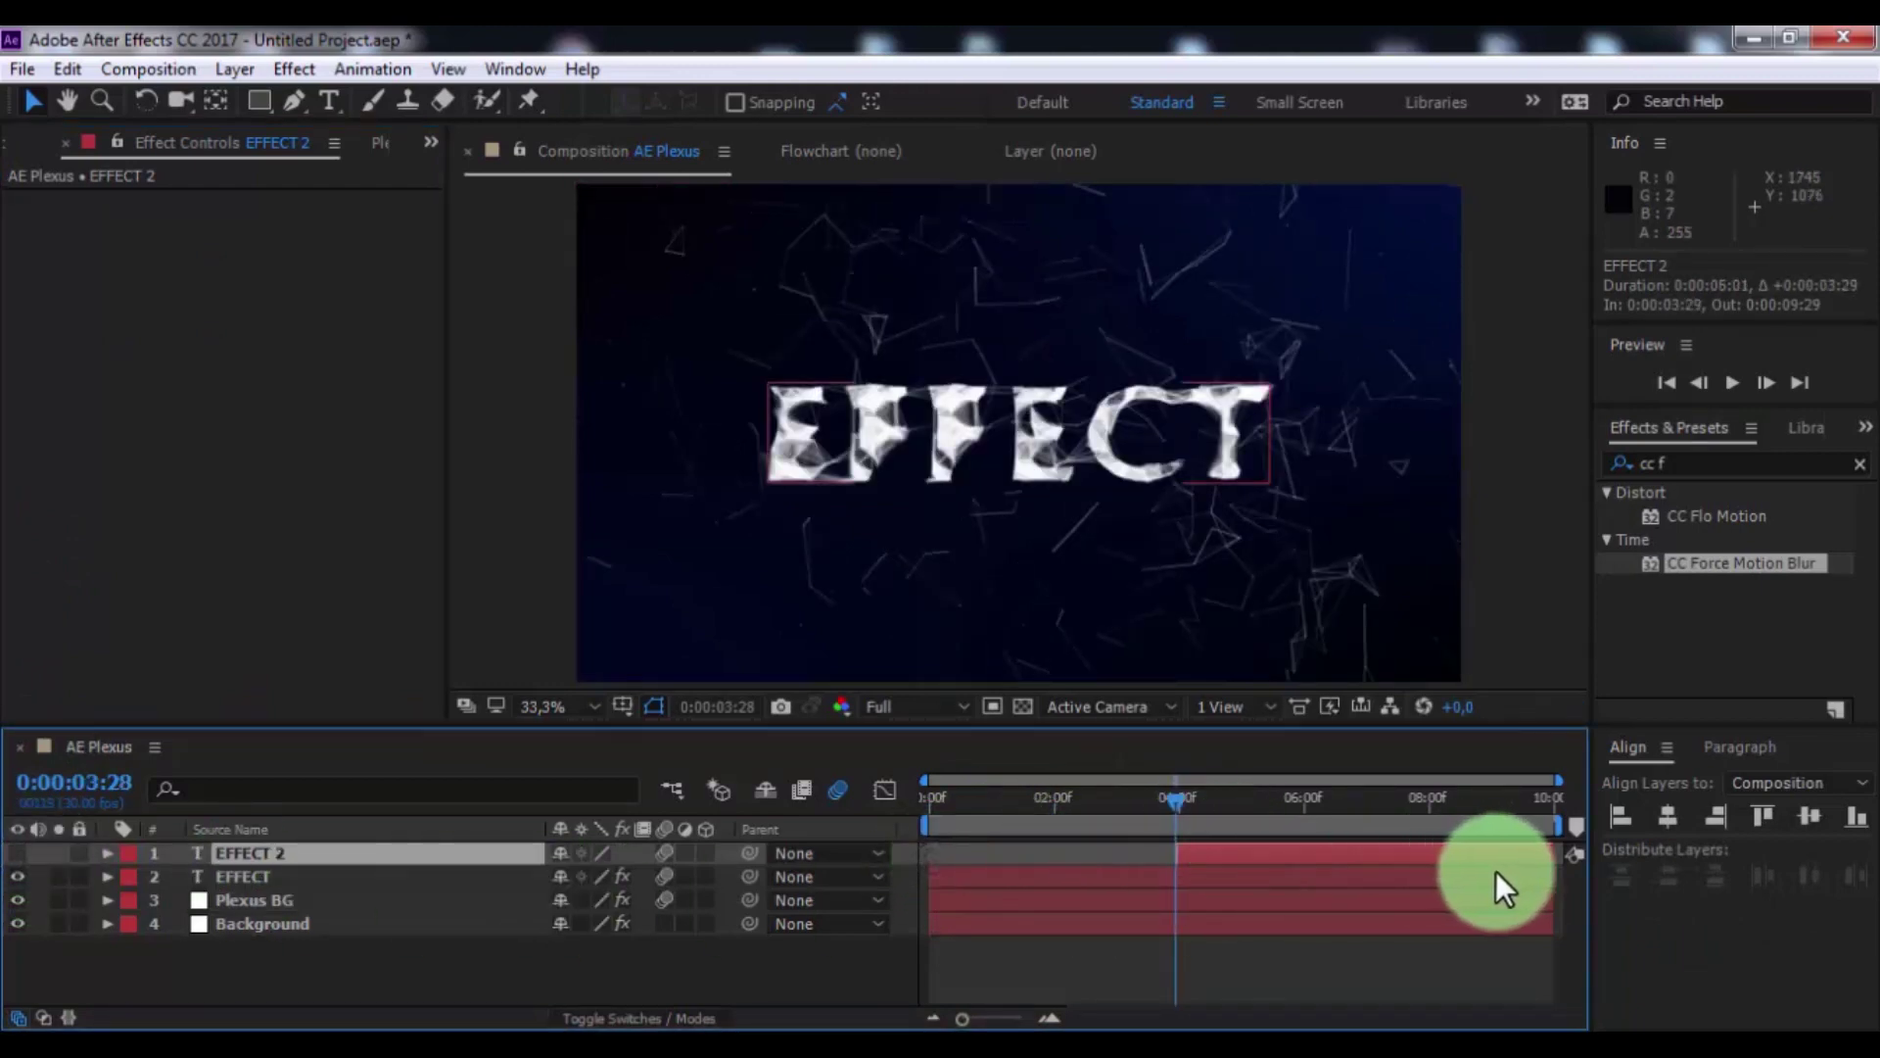
left_click_drag(1553, 865, 1185, 861)
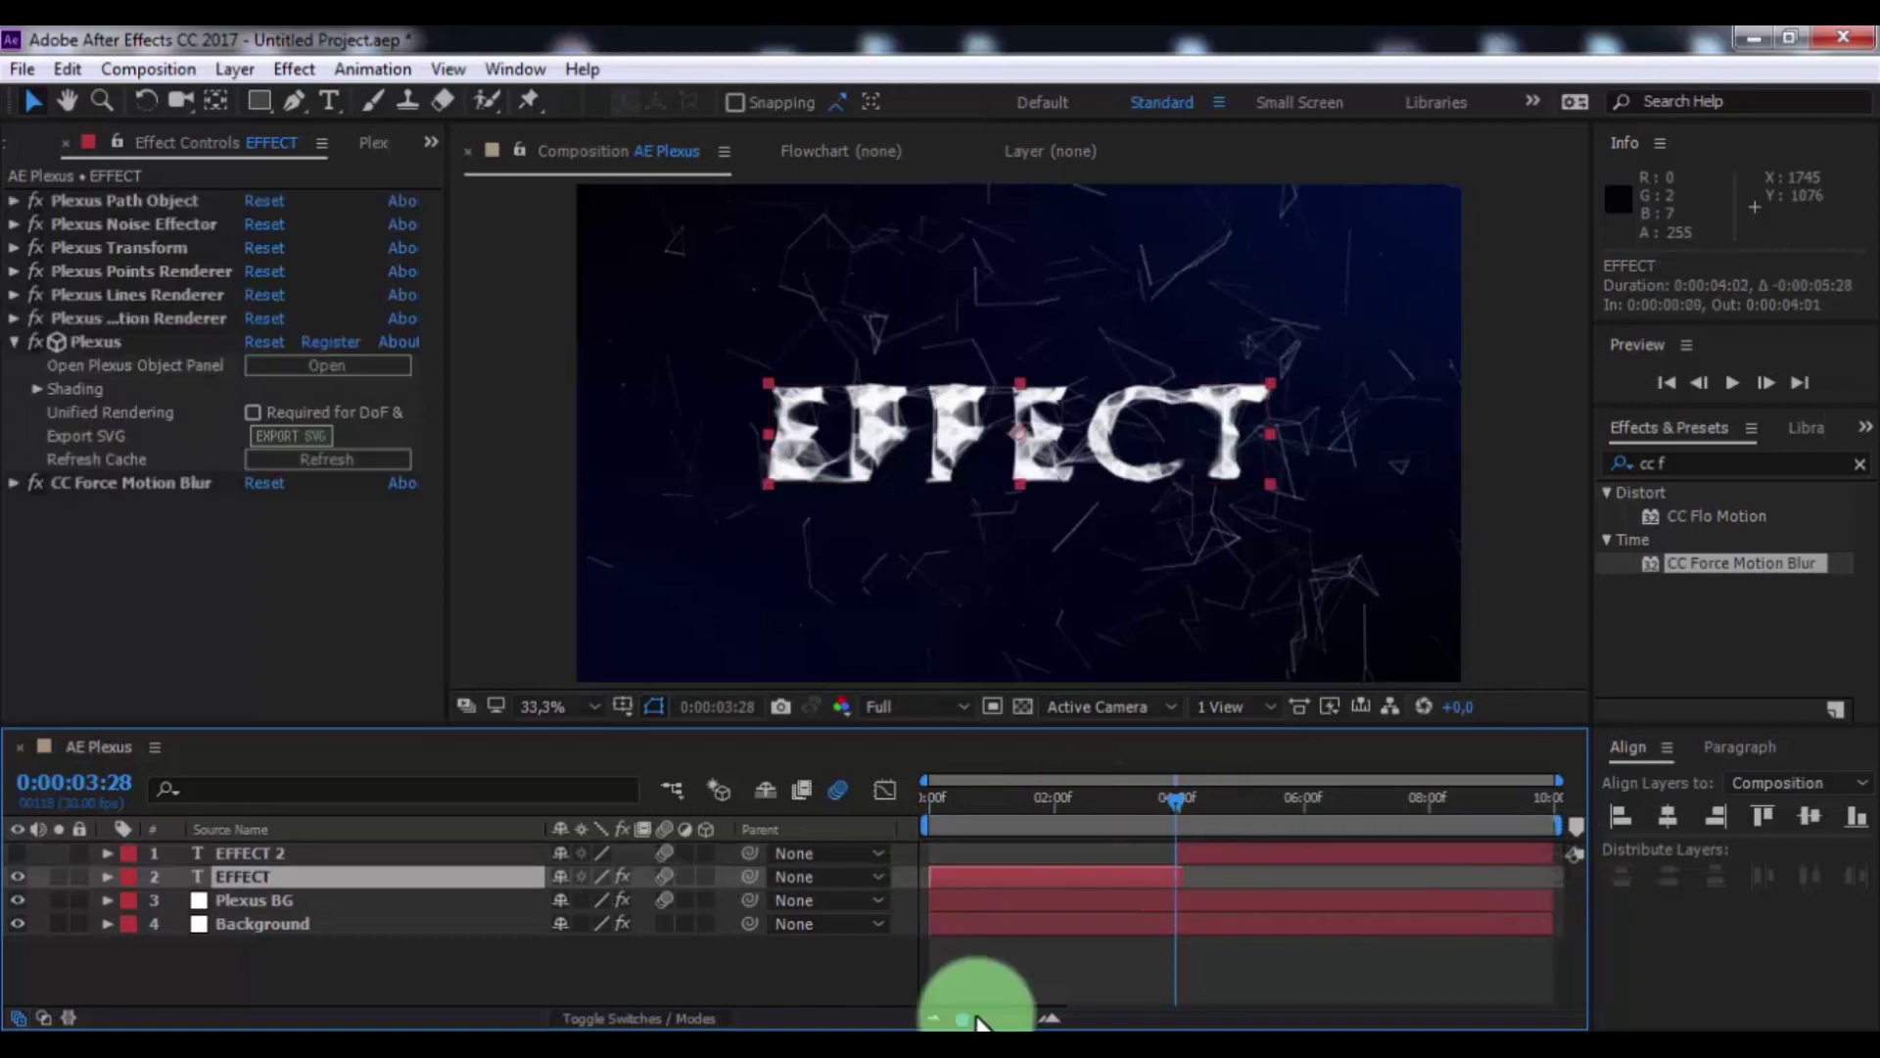
left_click_drag(973, 1018, 1020, 1017)
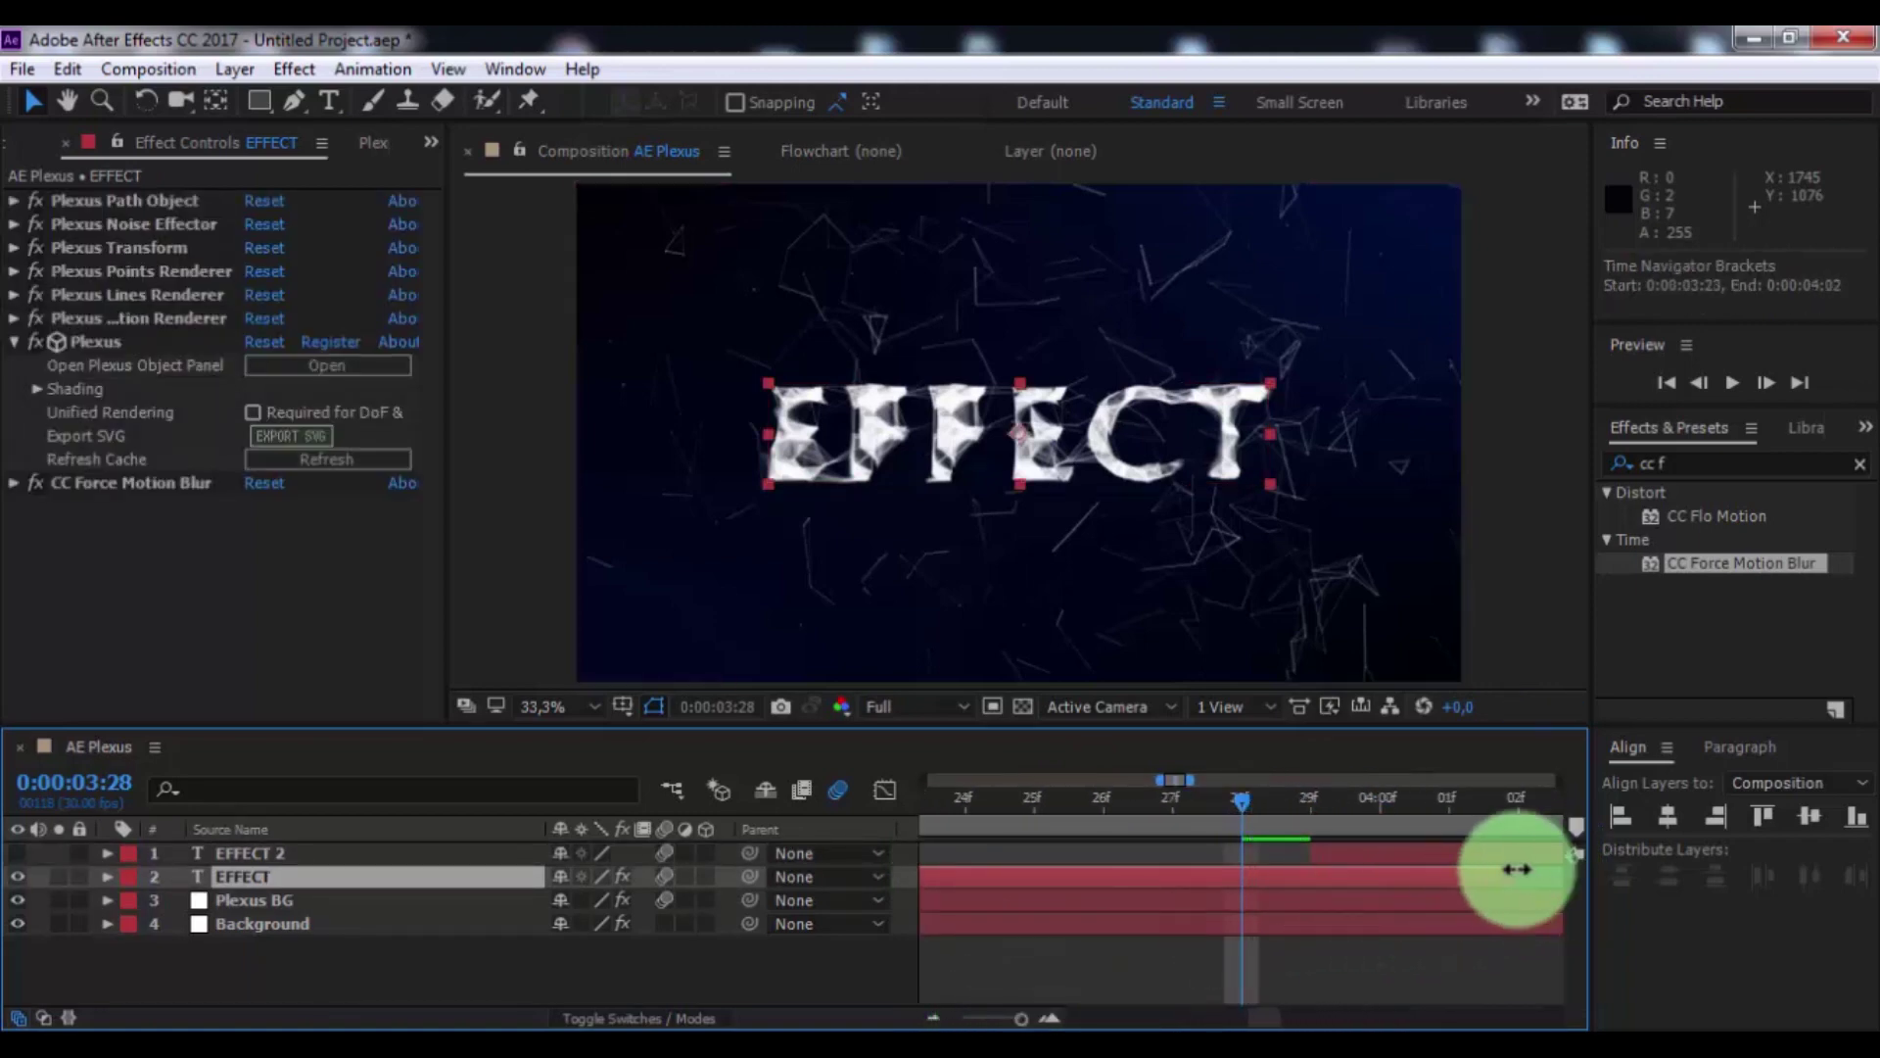
left_click_drag(1513, 875, 1253, 852)
left_click_drag(1021, 1017, 861, 1019)
left_click(1019, 998)
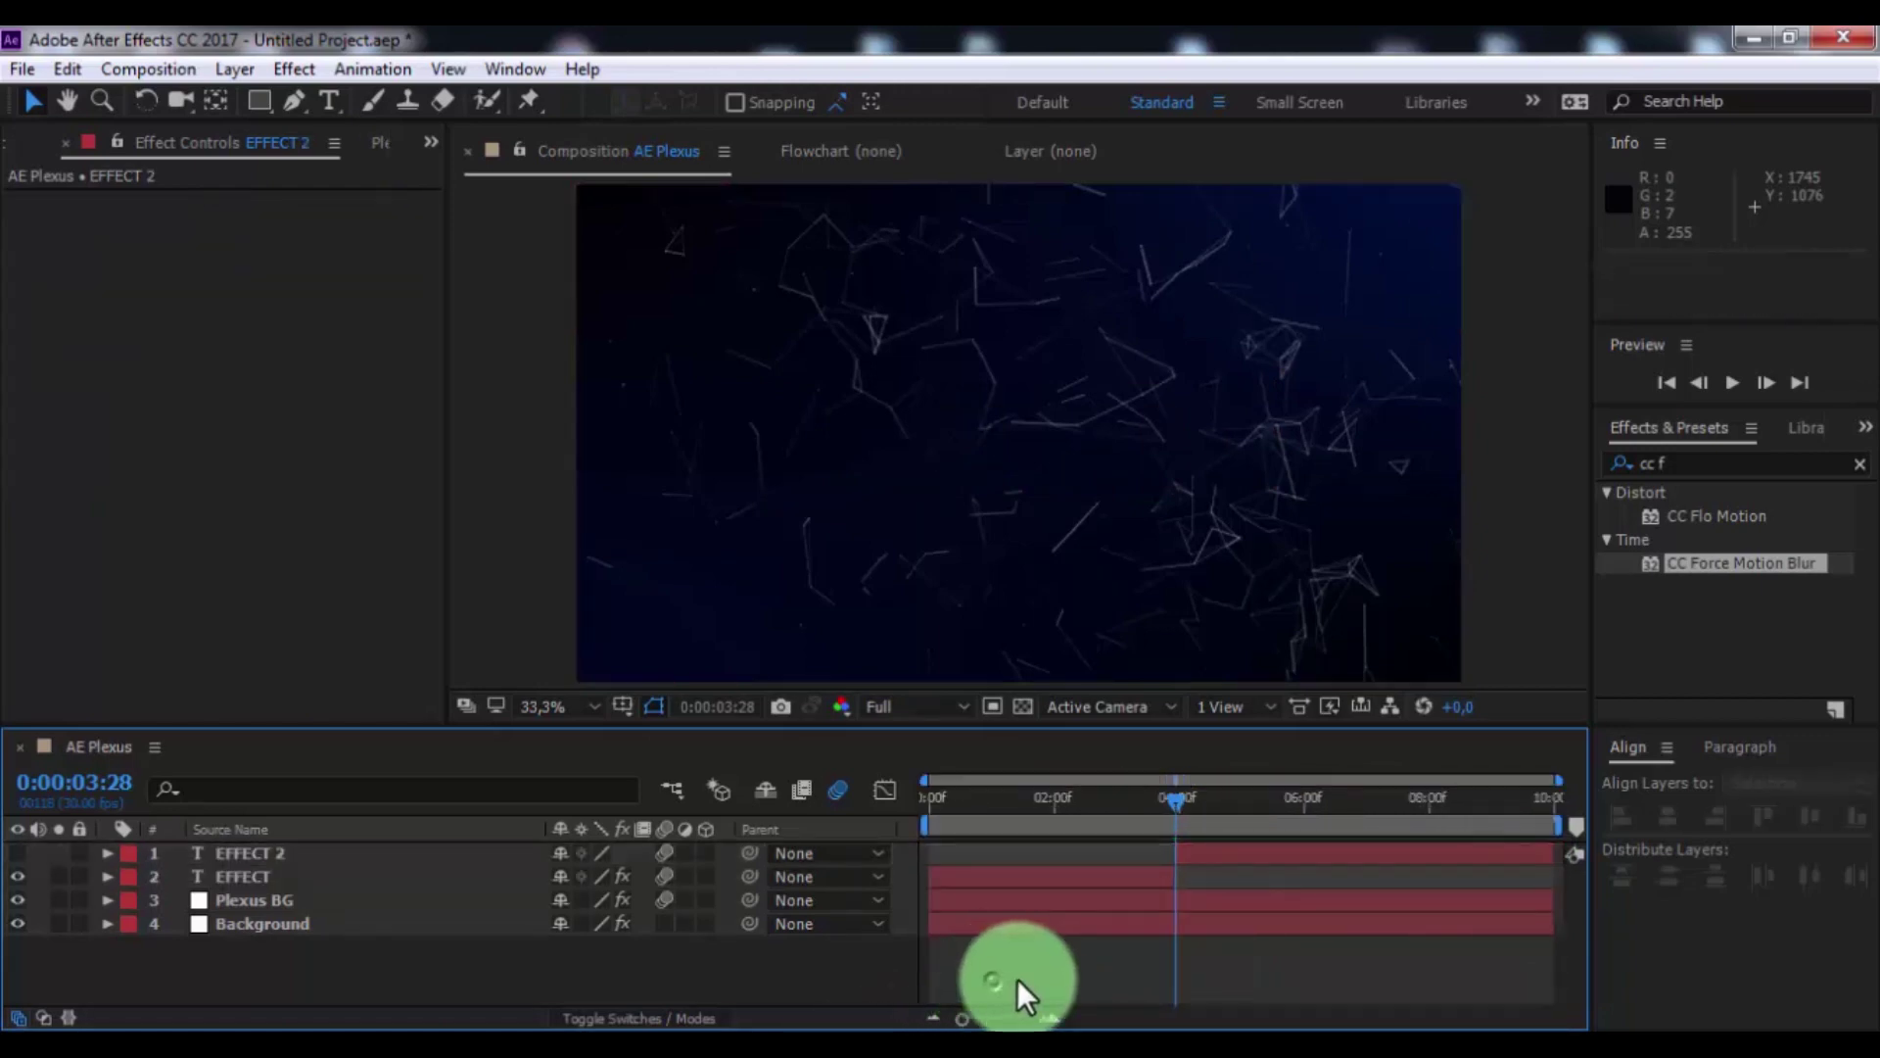
left_click(15, 855)
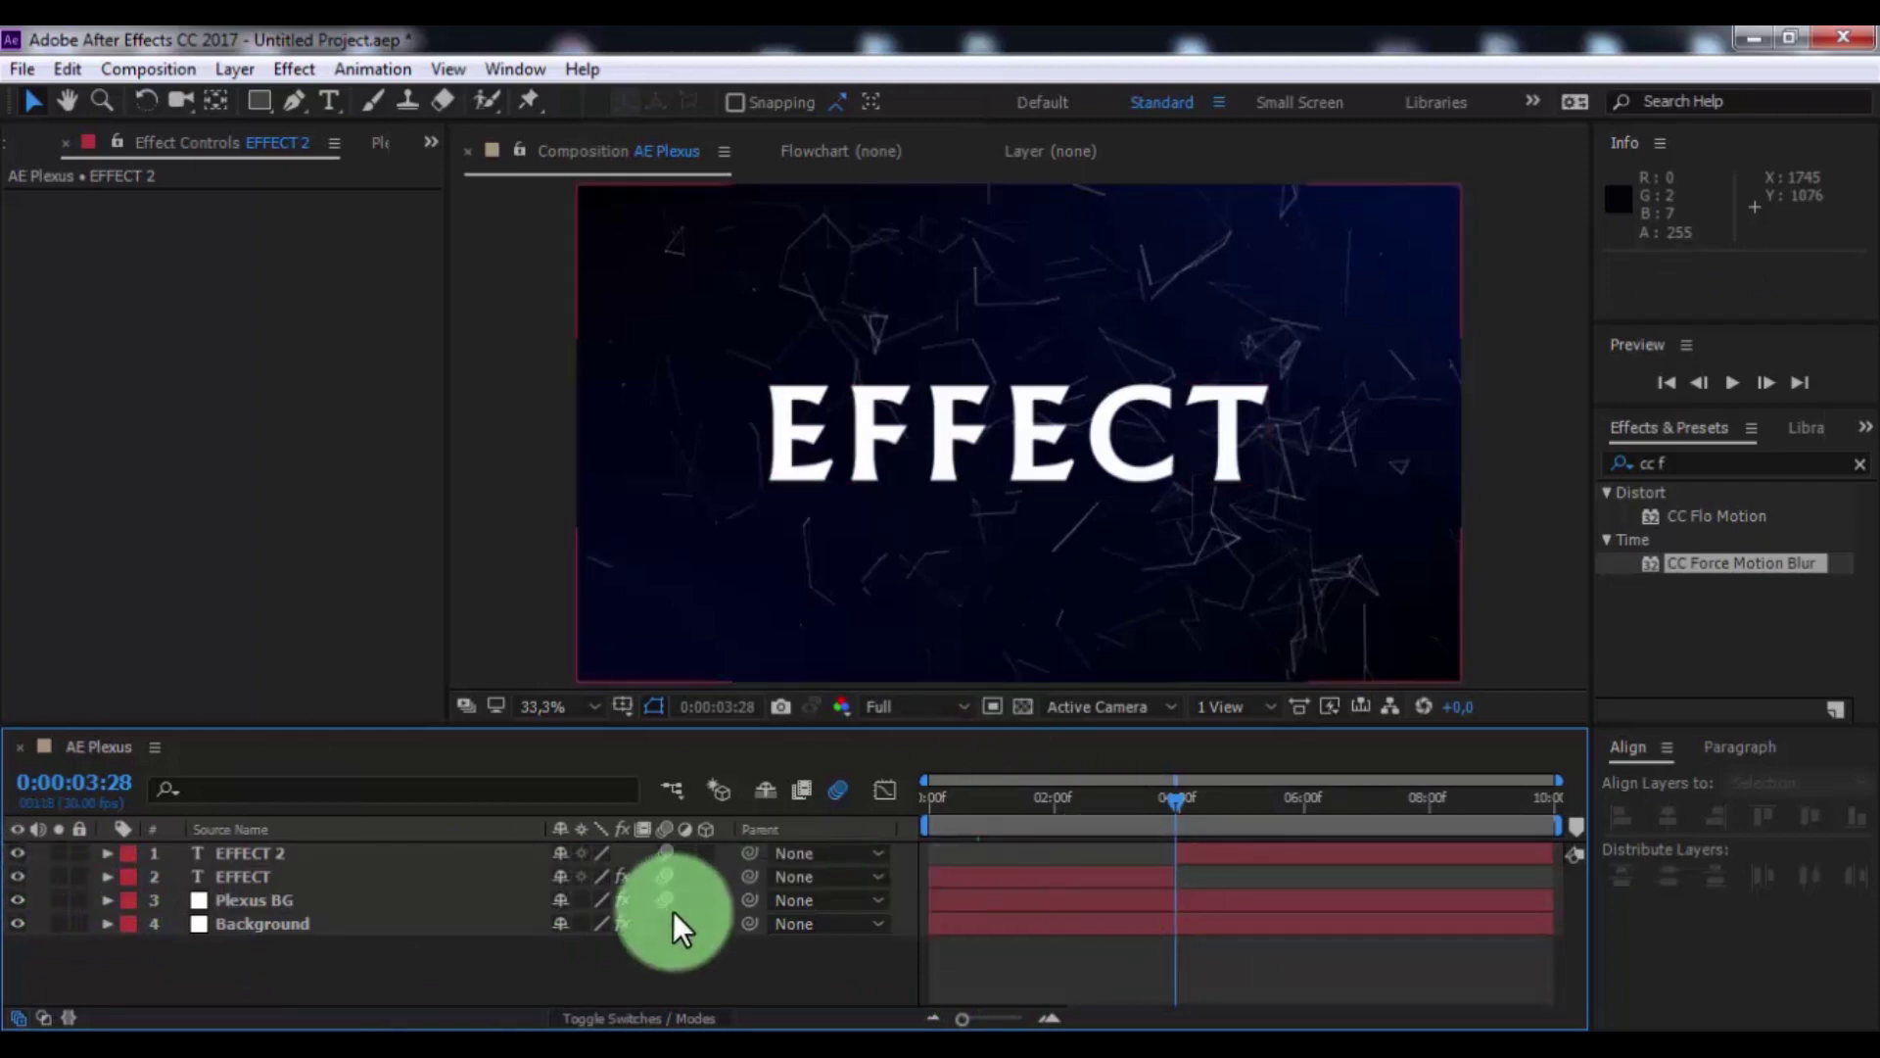
- Create a new white solid layer named Boom
right_click(707, 968)
mouse_move(802, 666)
left_click(1155, 736)
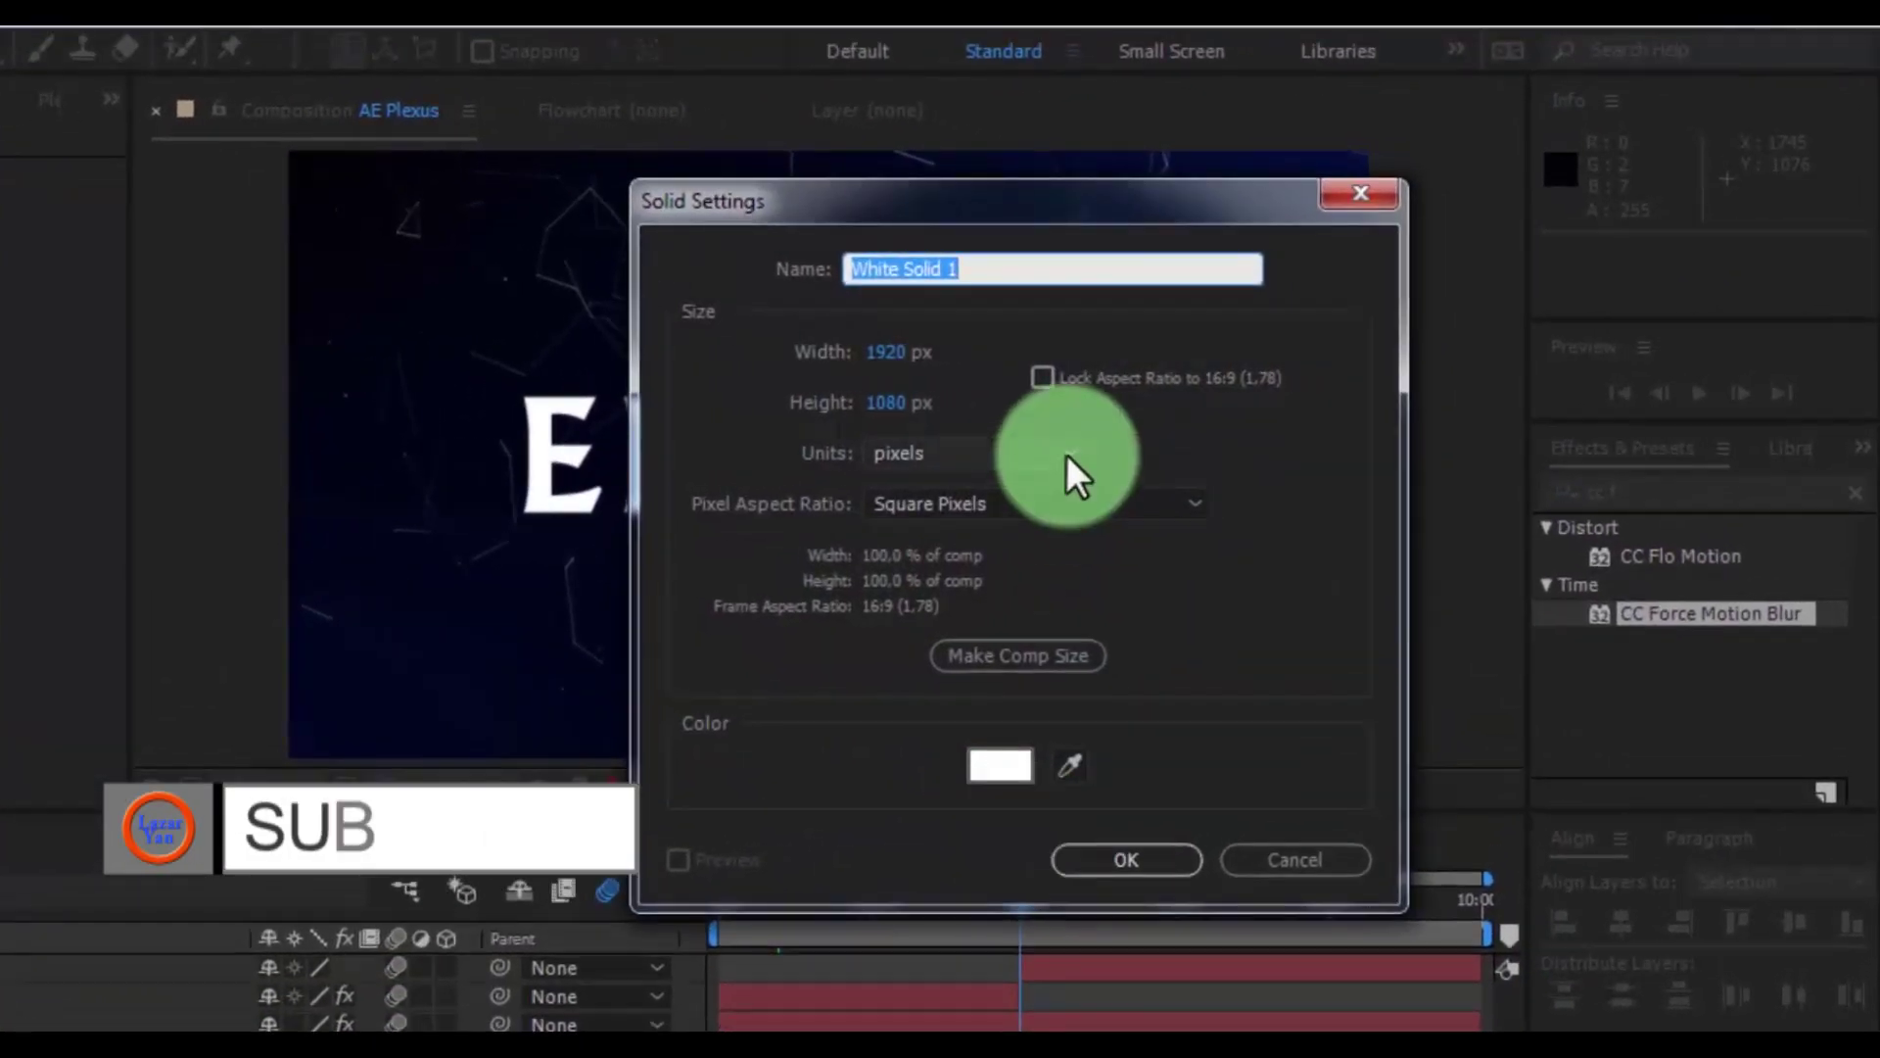
type("Boom")
left_click(1077, 859)
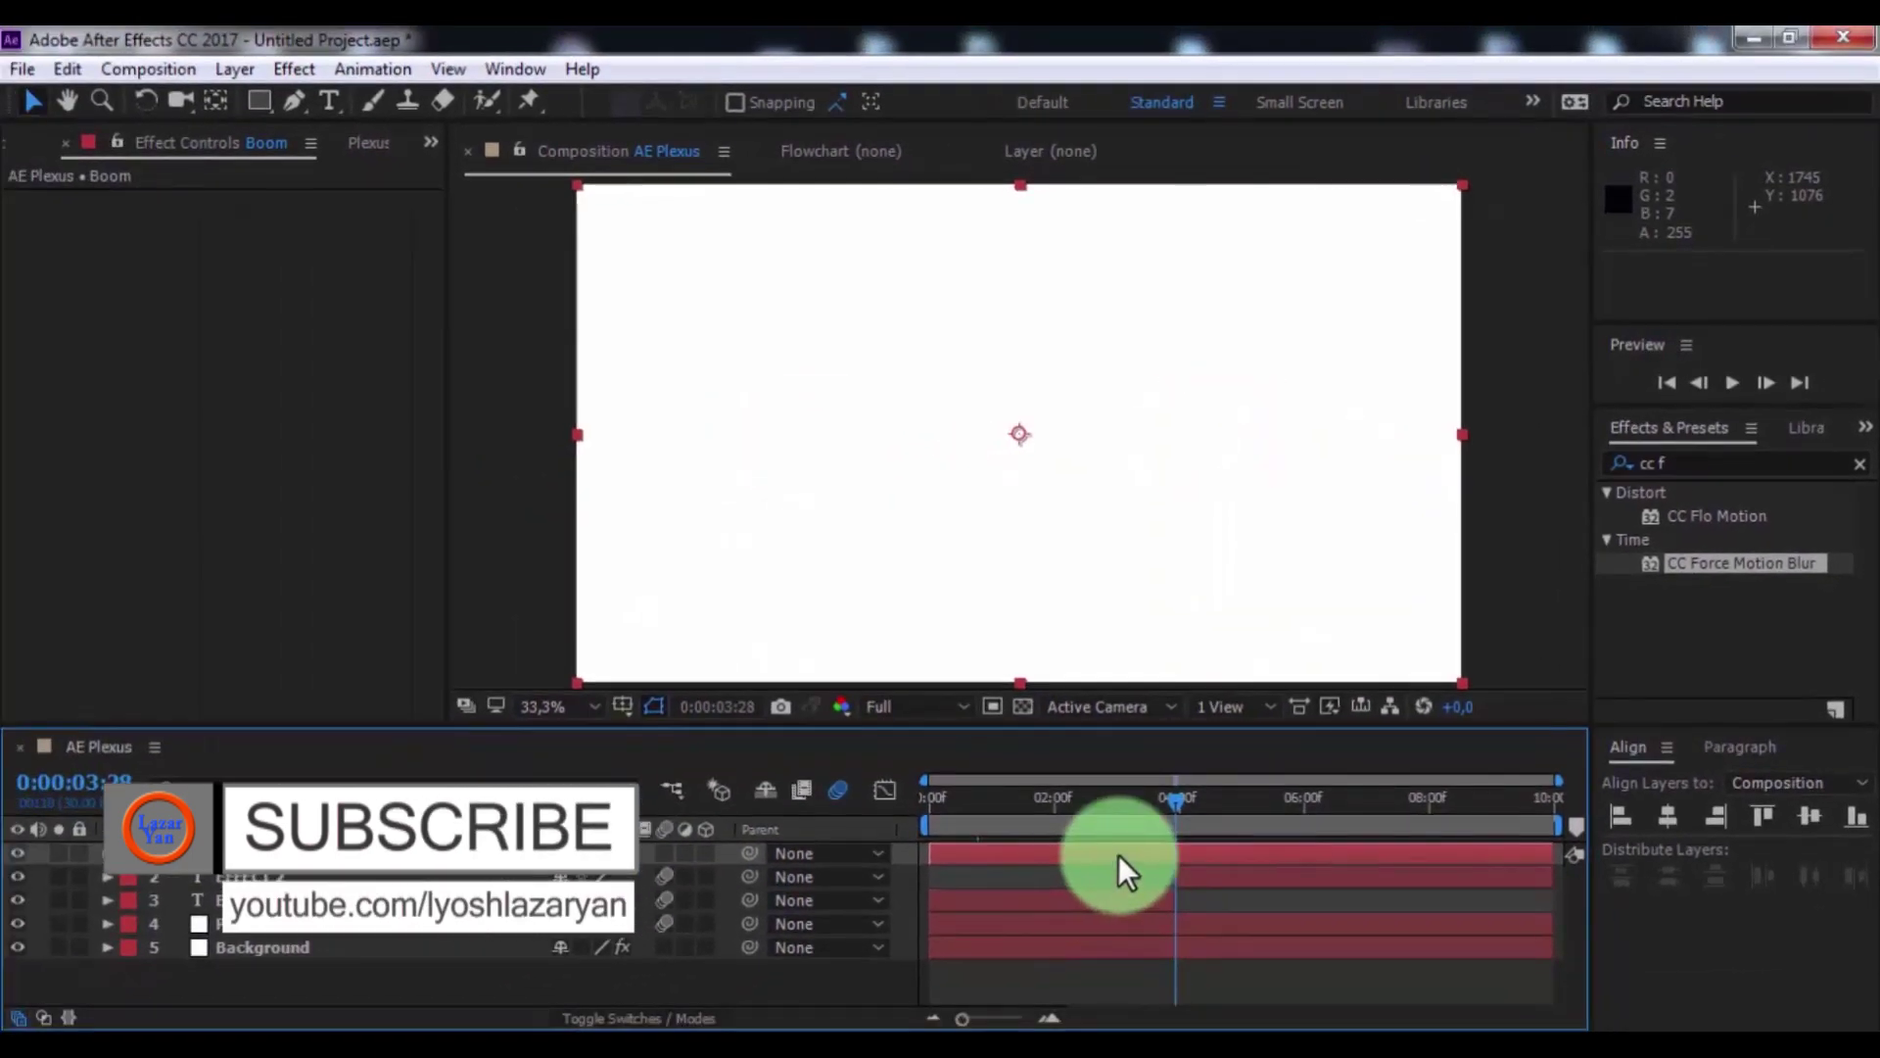
- Keyframe Boom's Opacity at 100% at 3:28 and 0% one frame earlier at 3:27
left_click(1118, 854)
key("t")
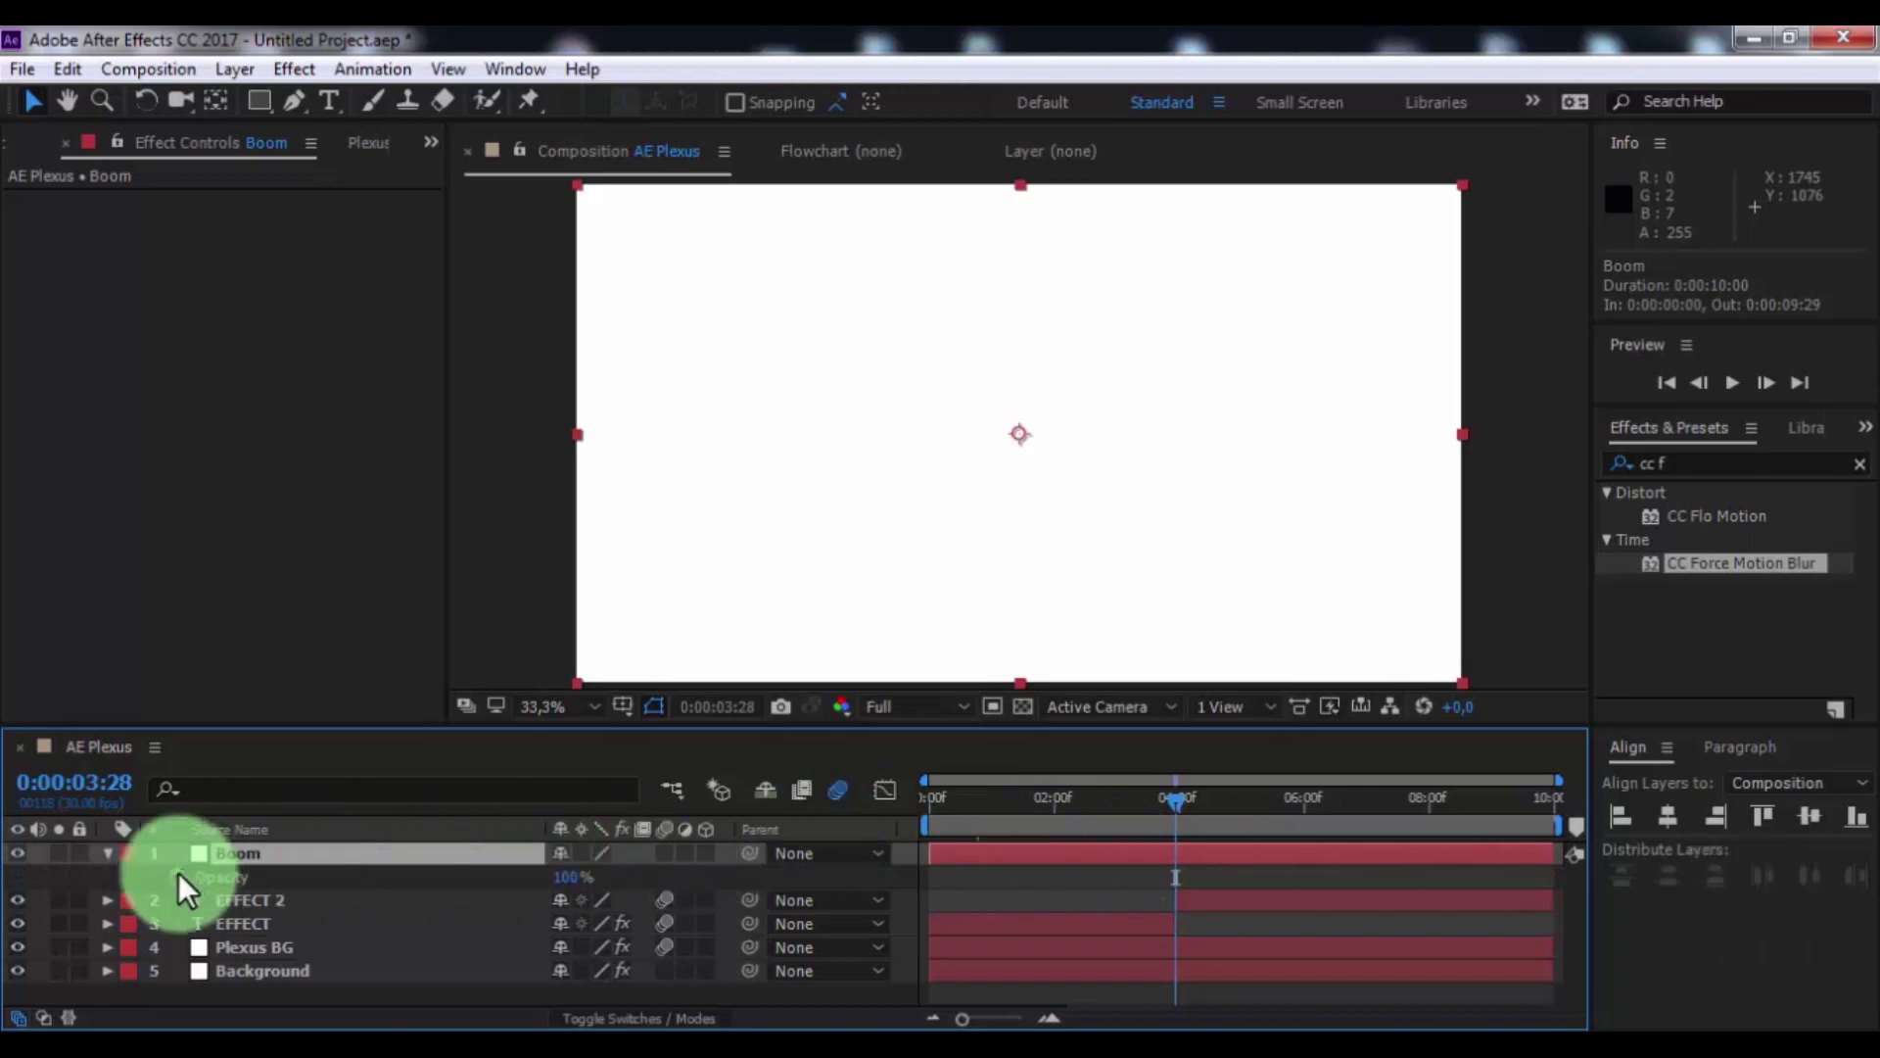
left_click(178, 874)
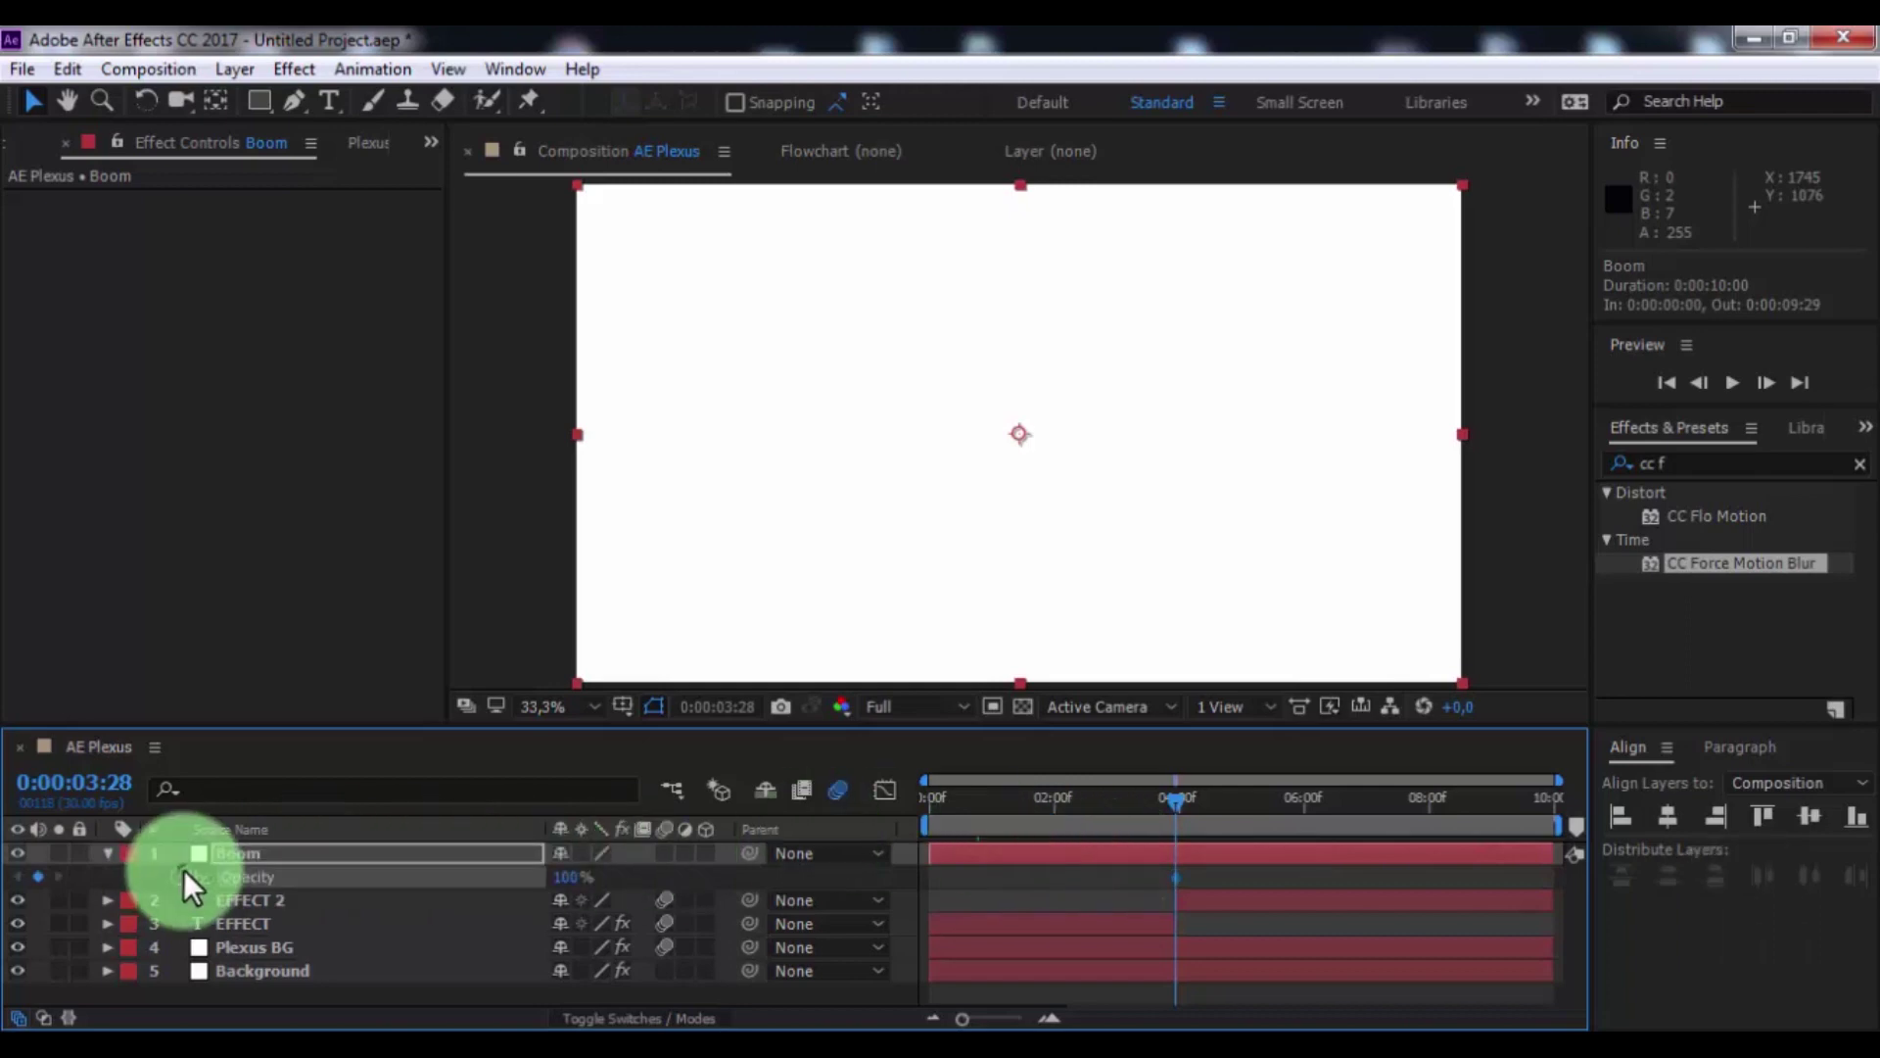
left_click(1702, 383)
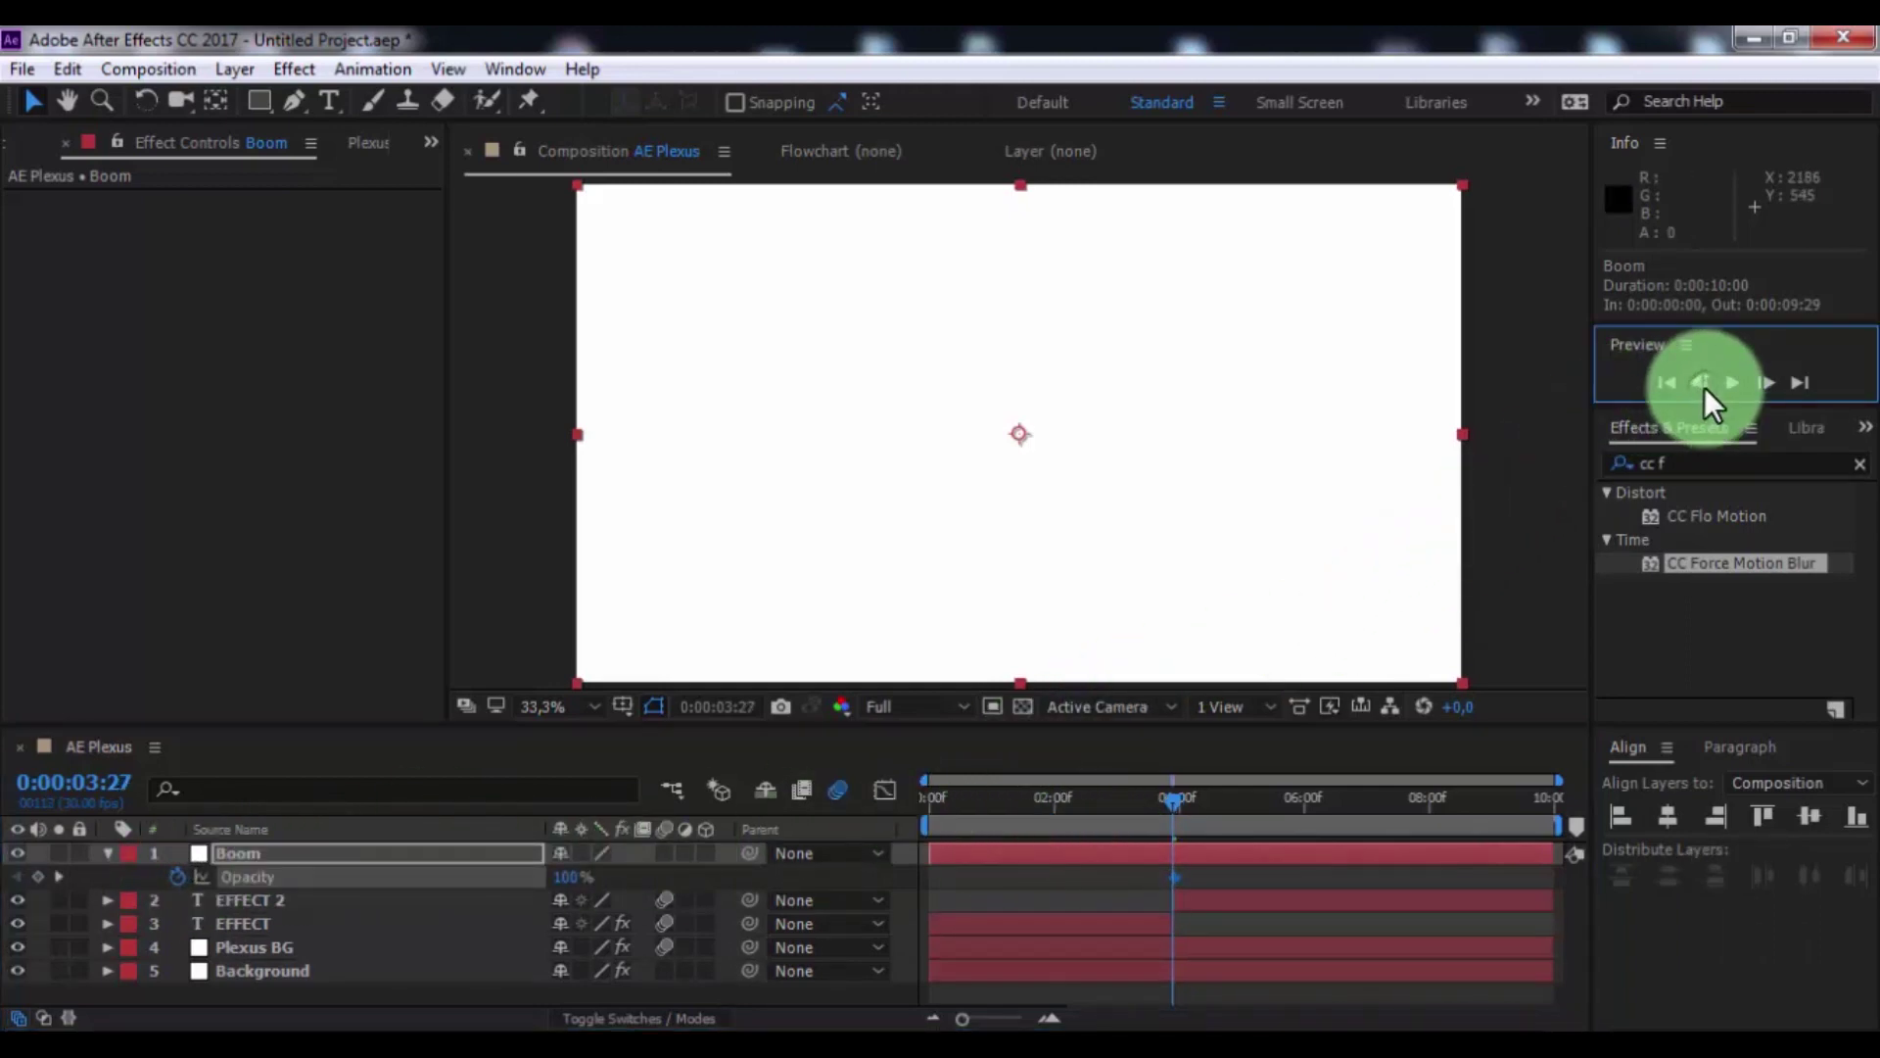
left_click(568, 877)
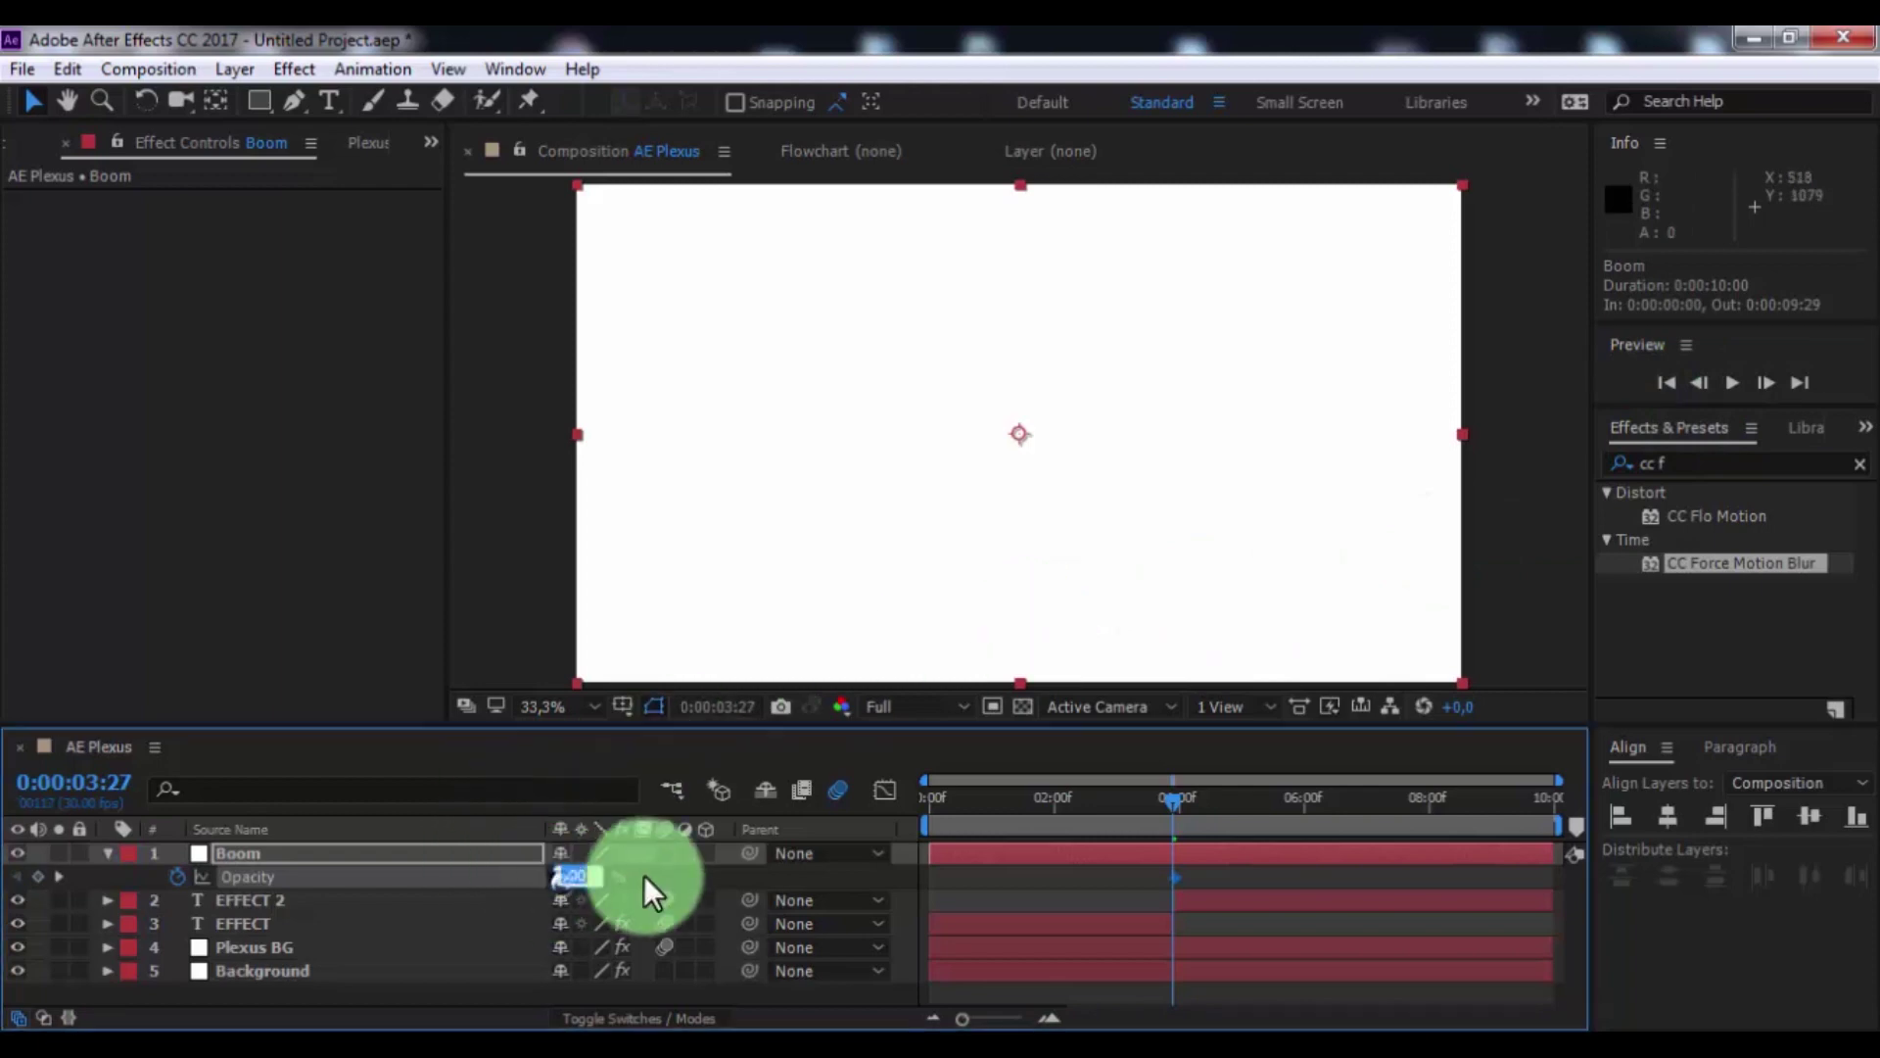
type("0")
key("Return")
- Fade Boom's Opacity back to 0% at 0:00:05:00
key("=")
key("=")
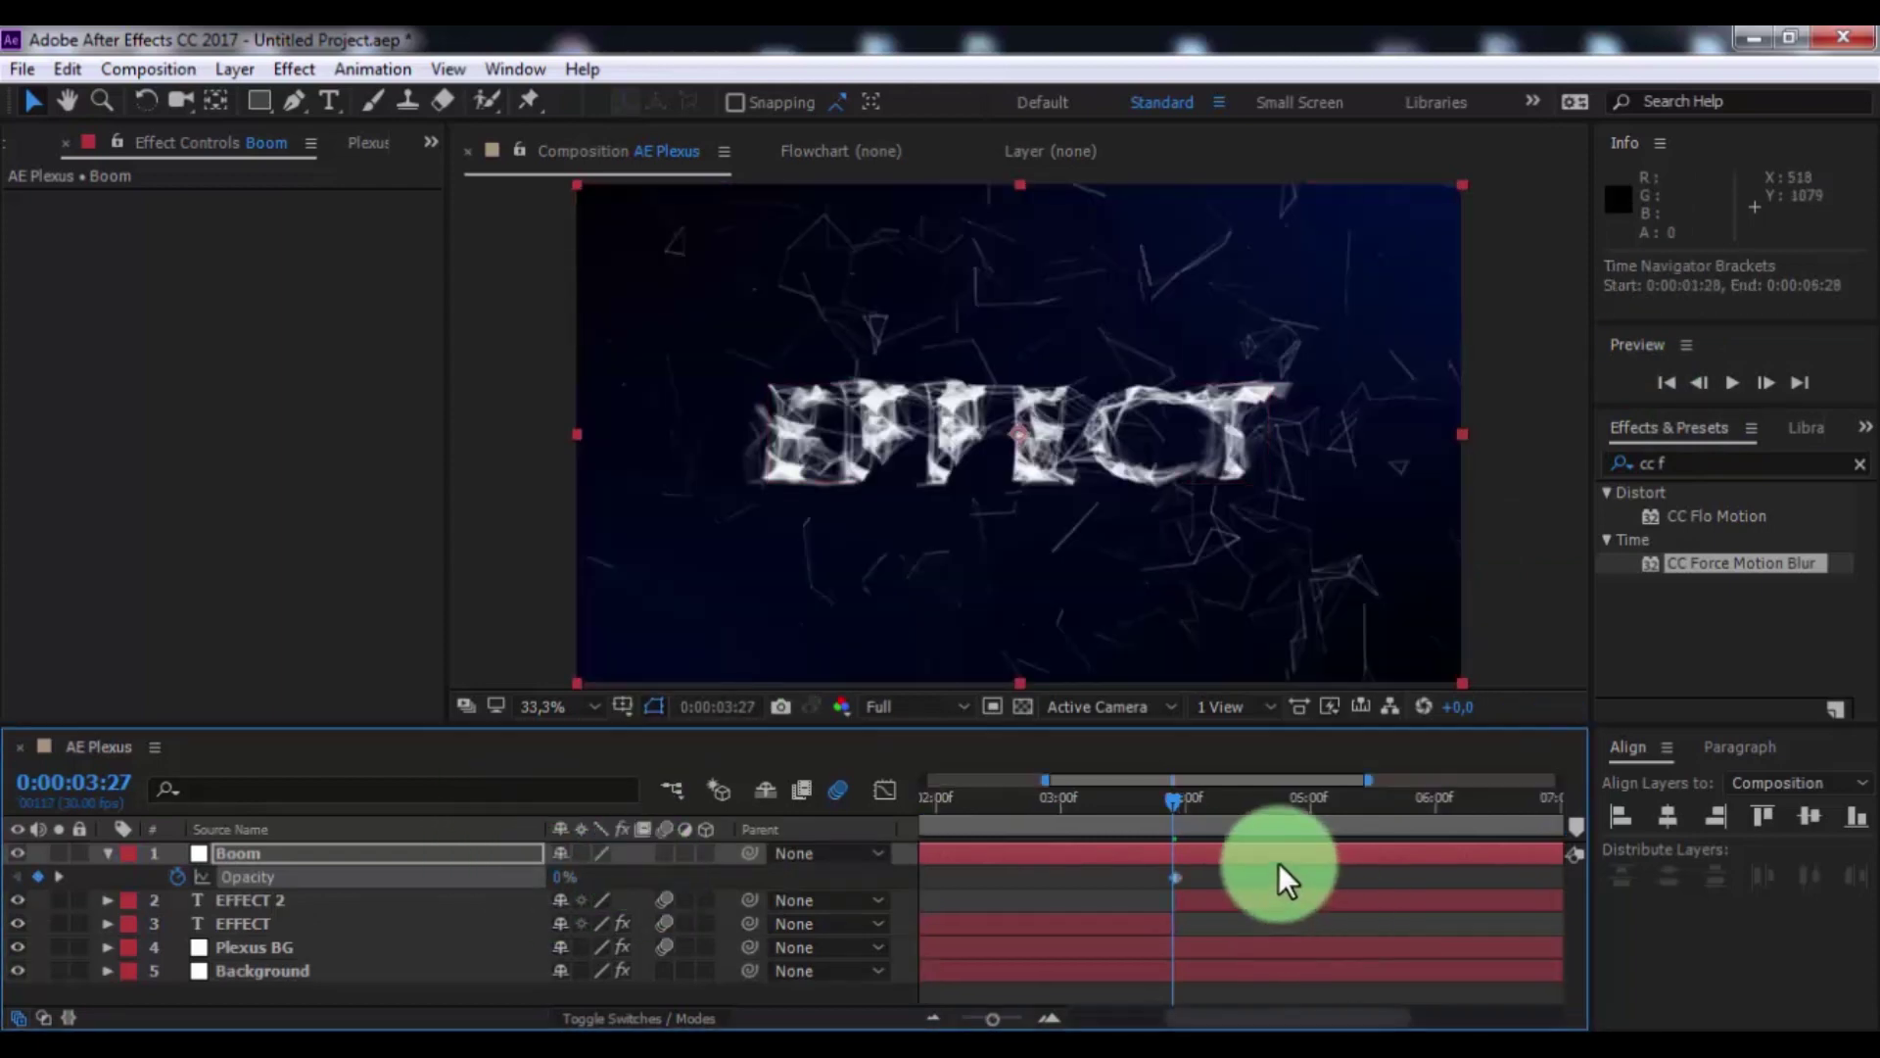
left_click(1448, 808)
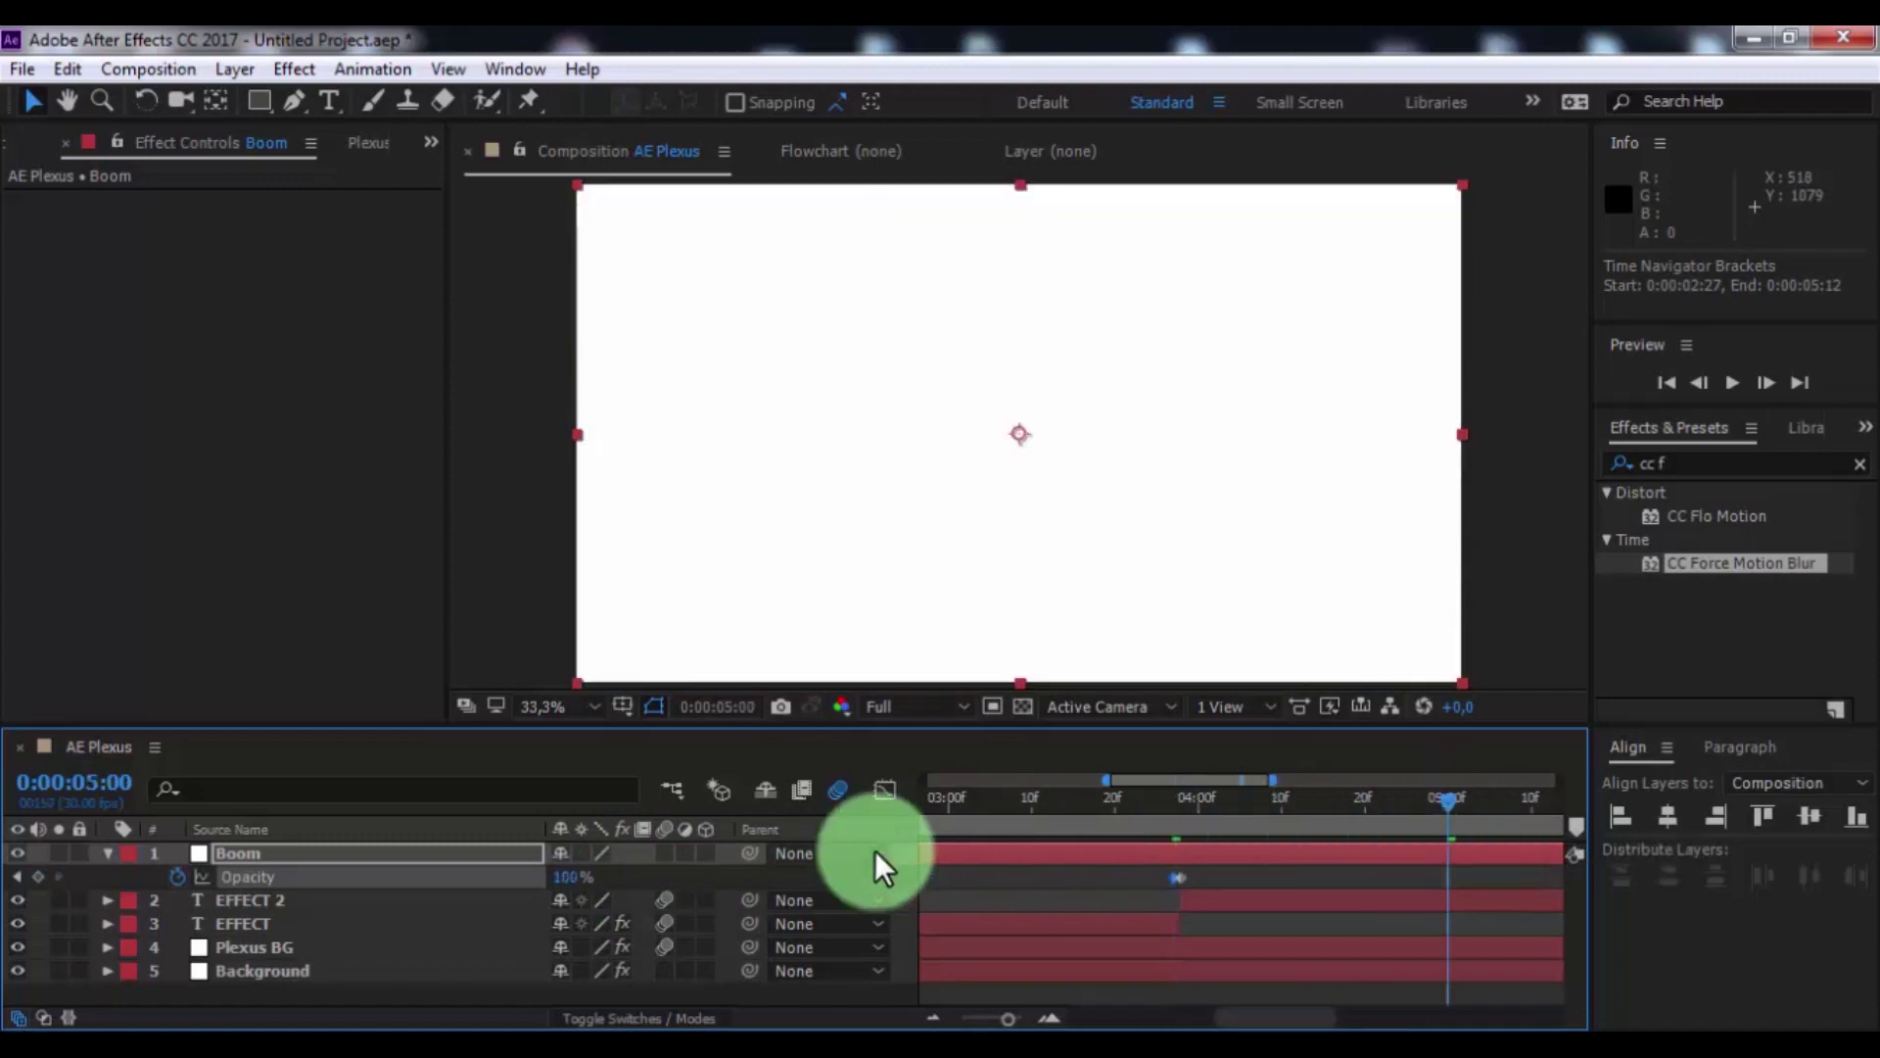
left_click_drag(566, 878, 337, 862)
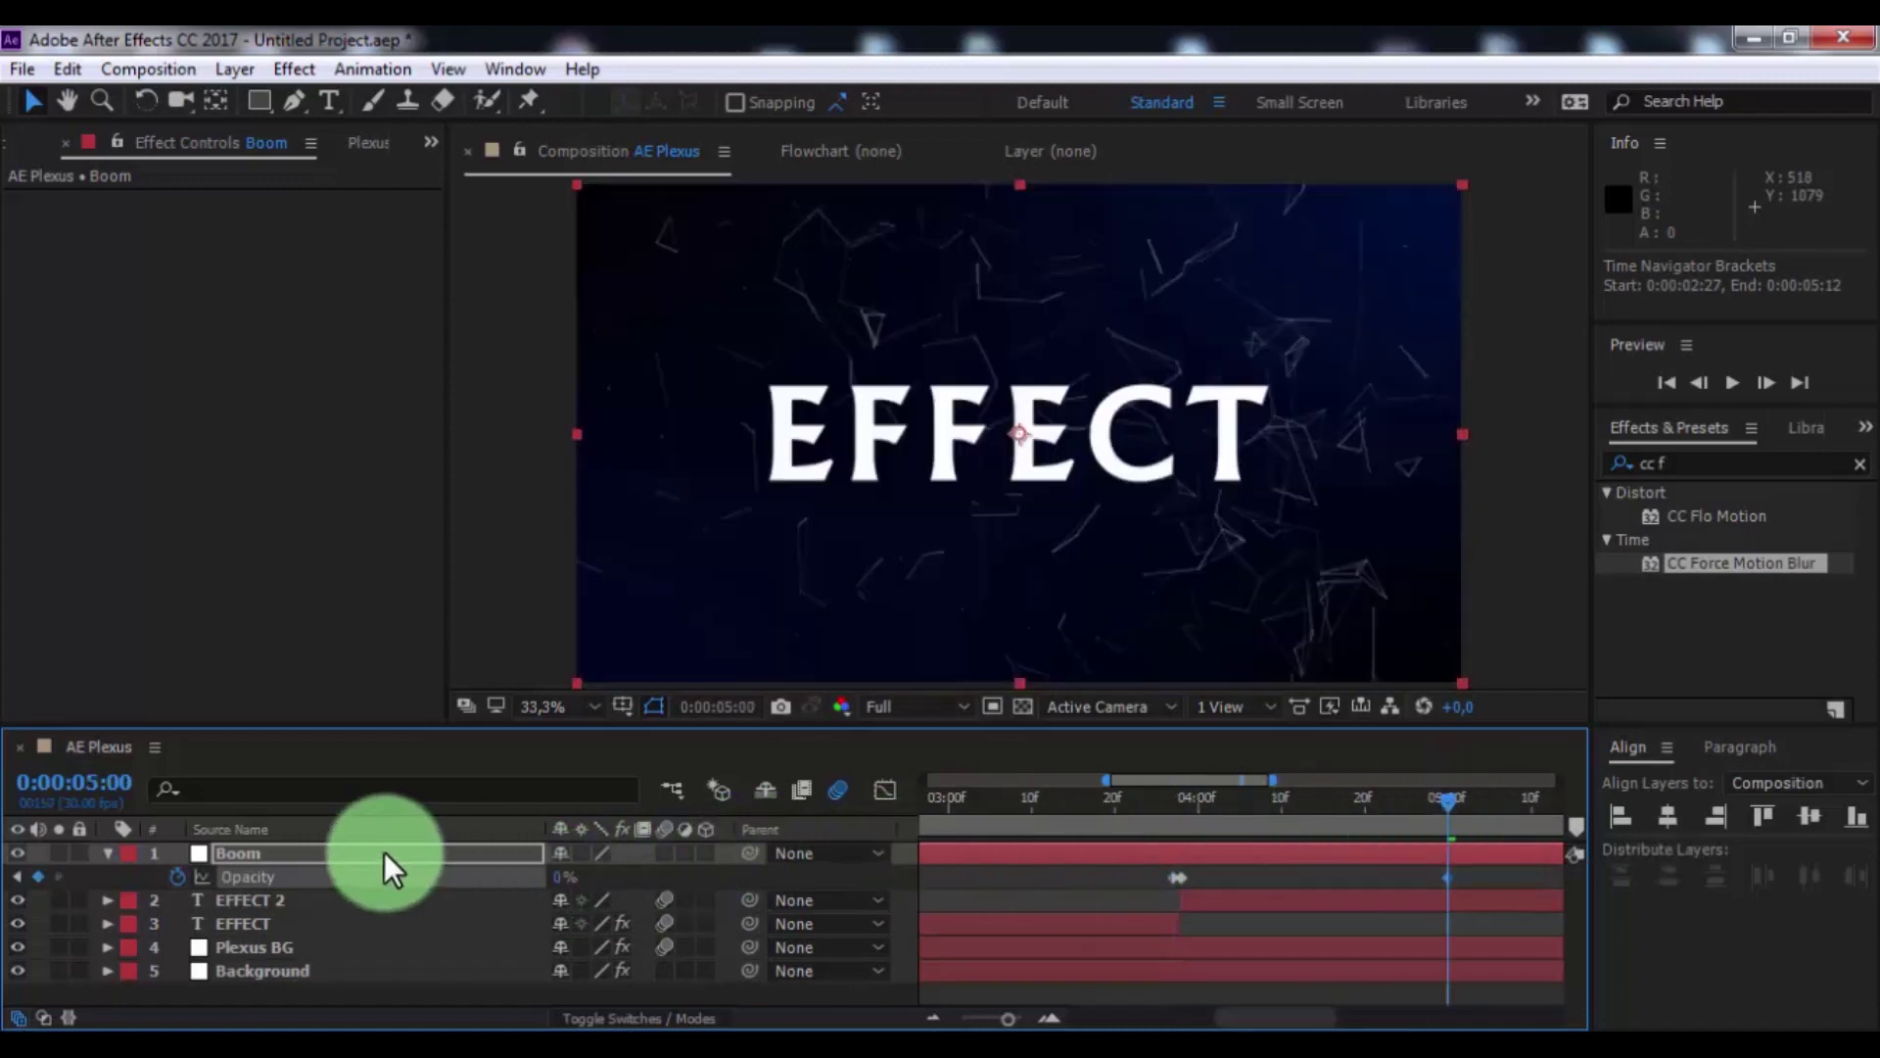
left_click(106, 854)
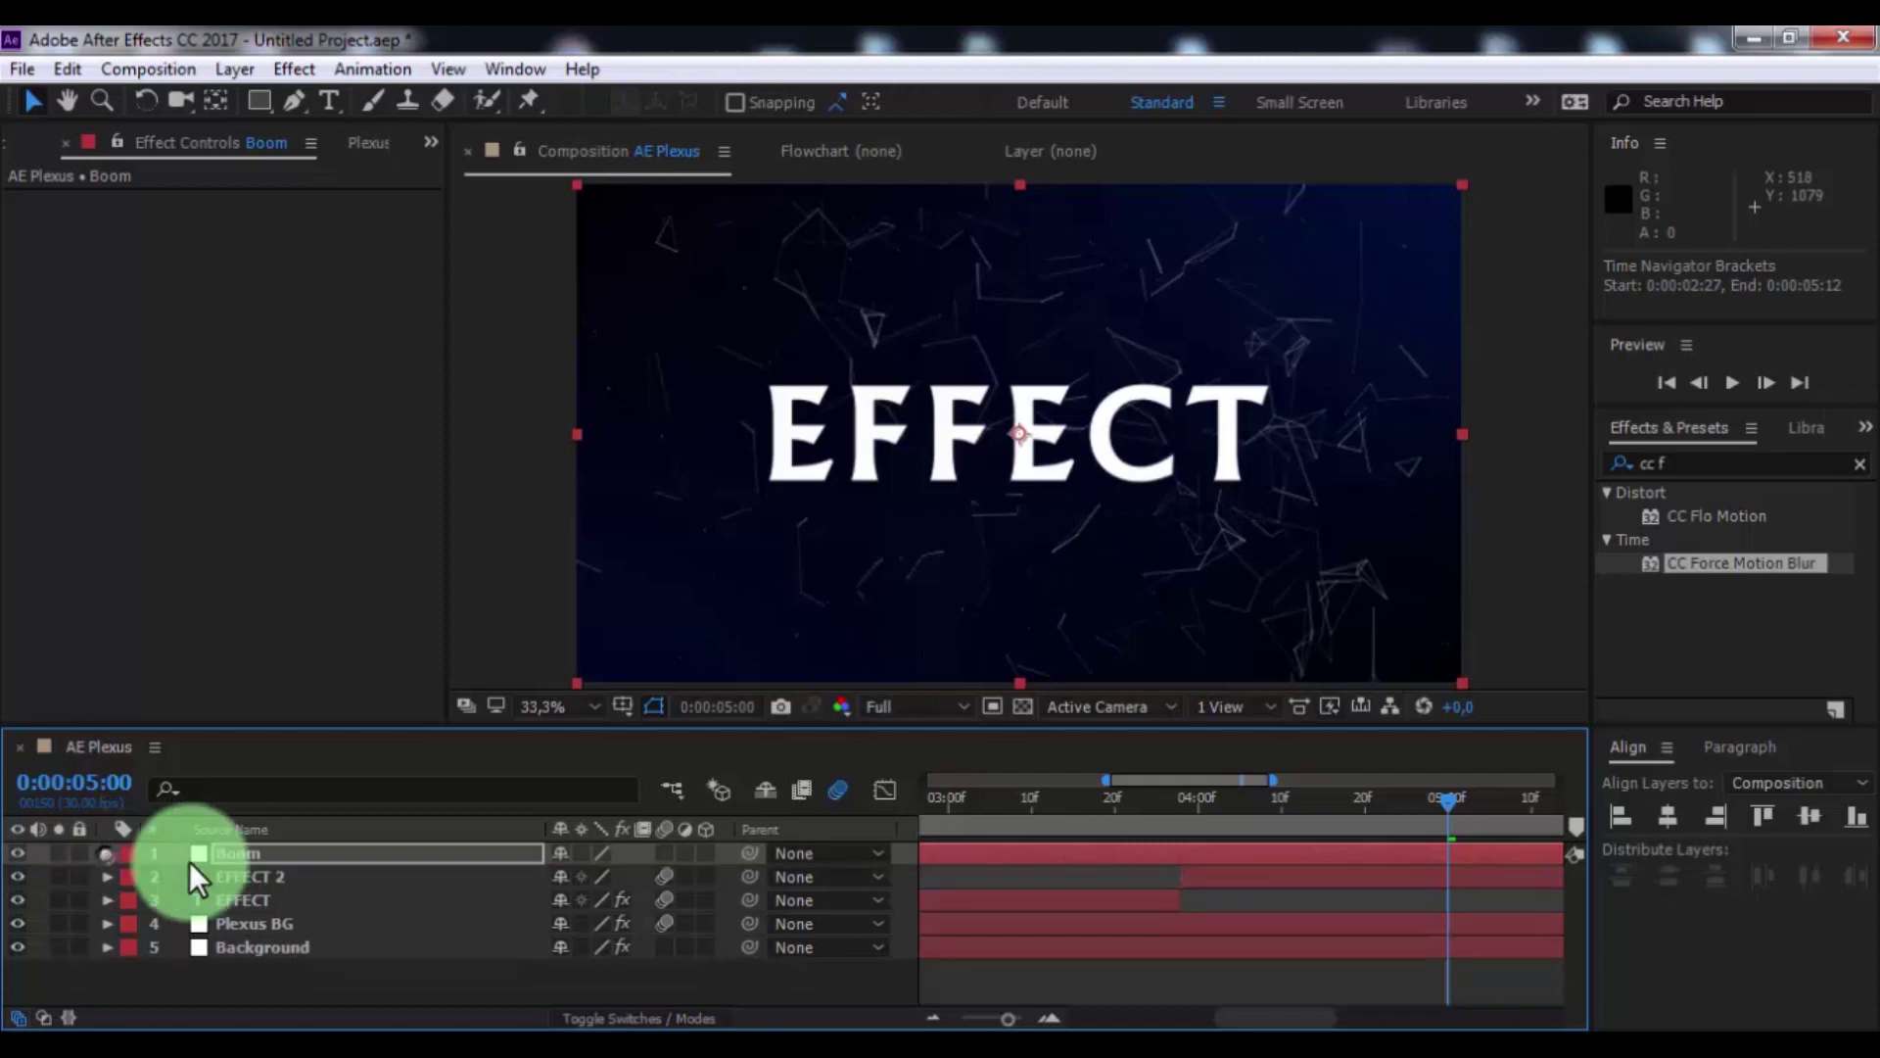
left_click(256, 972)
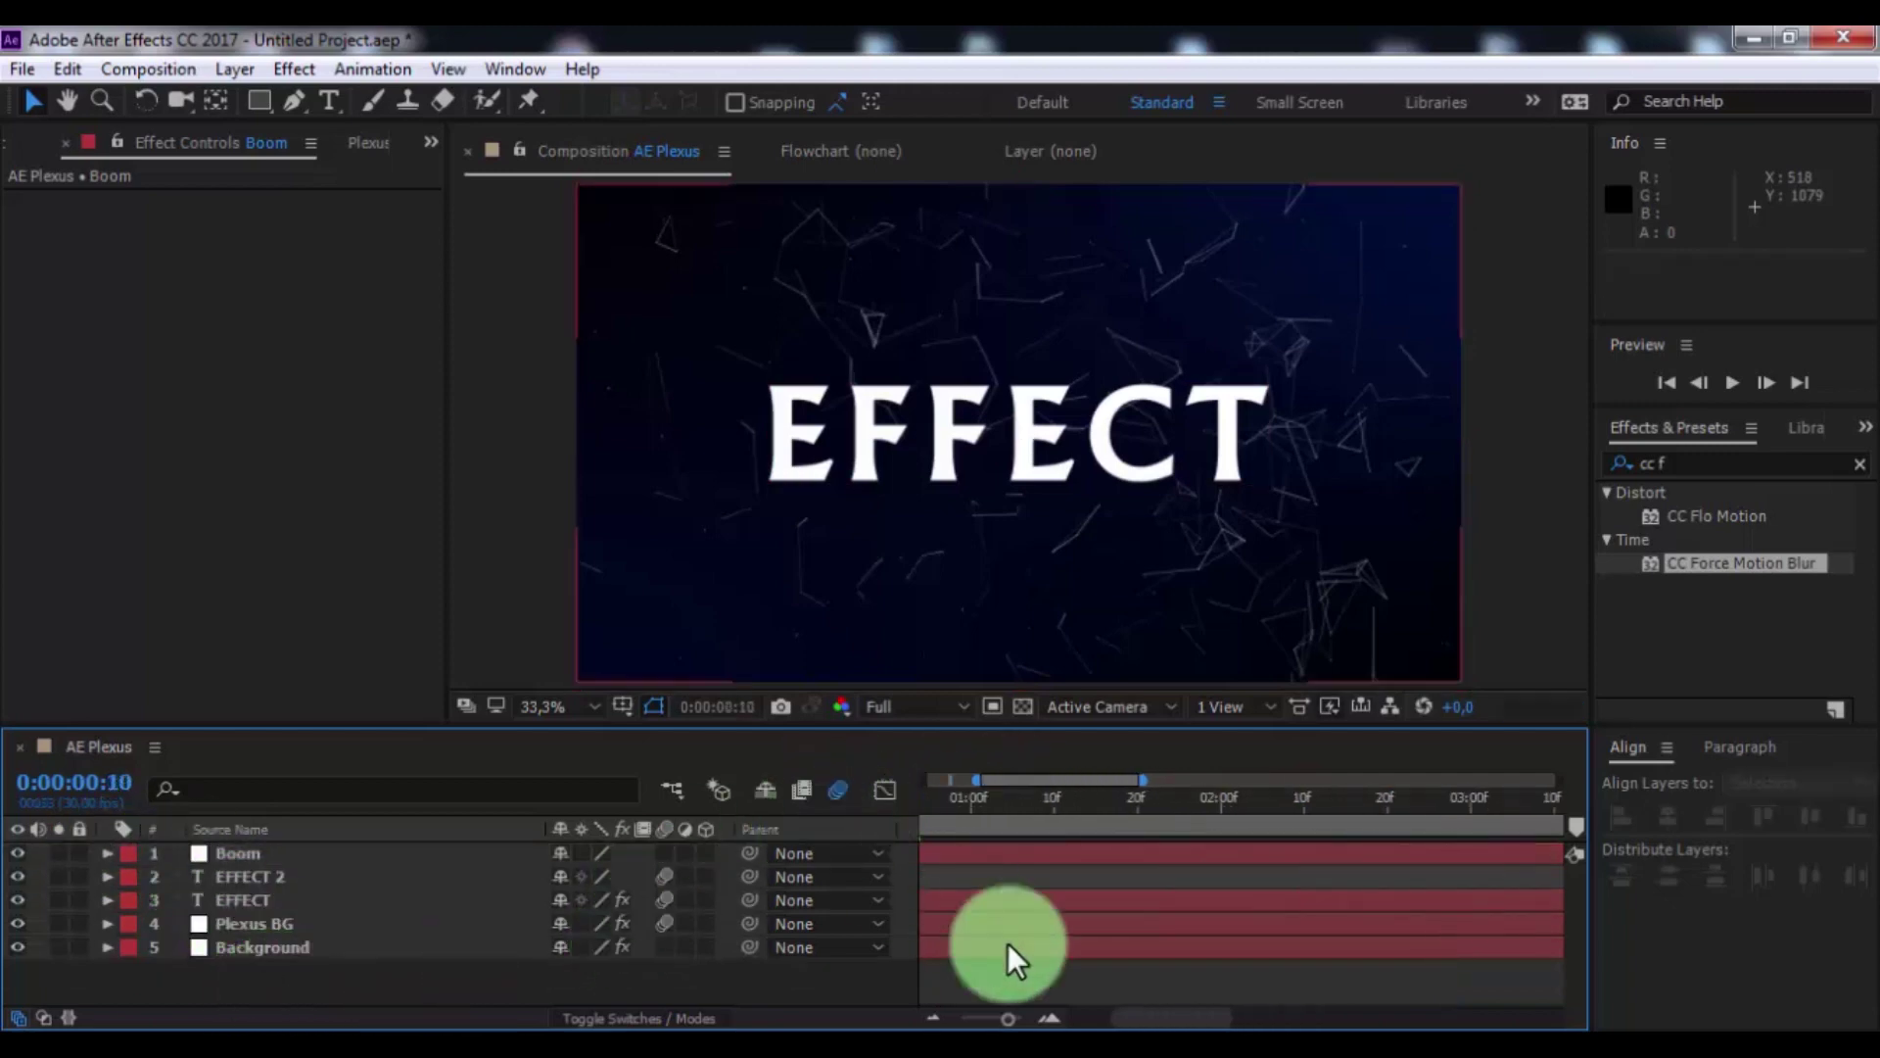
left_click_drag(1007, 1019, 957, 1015)
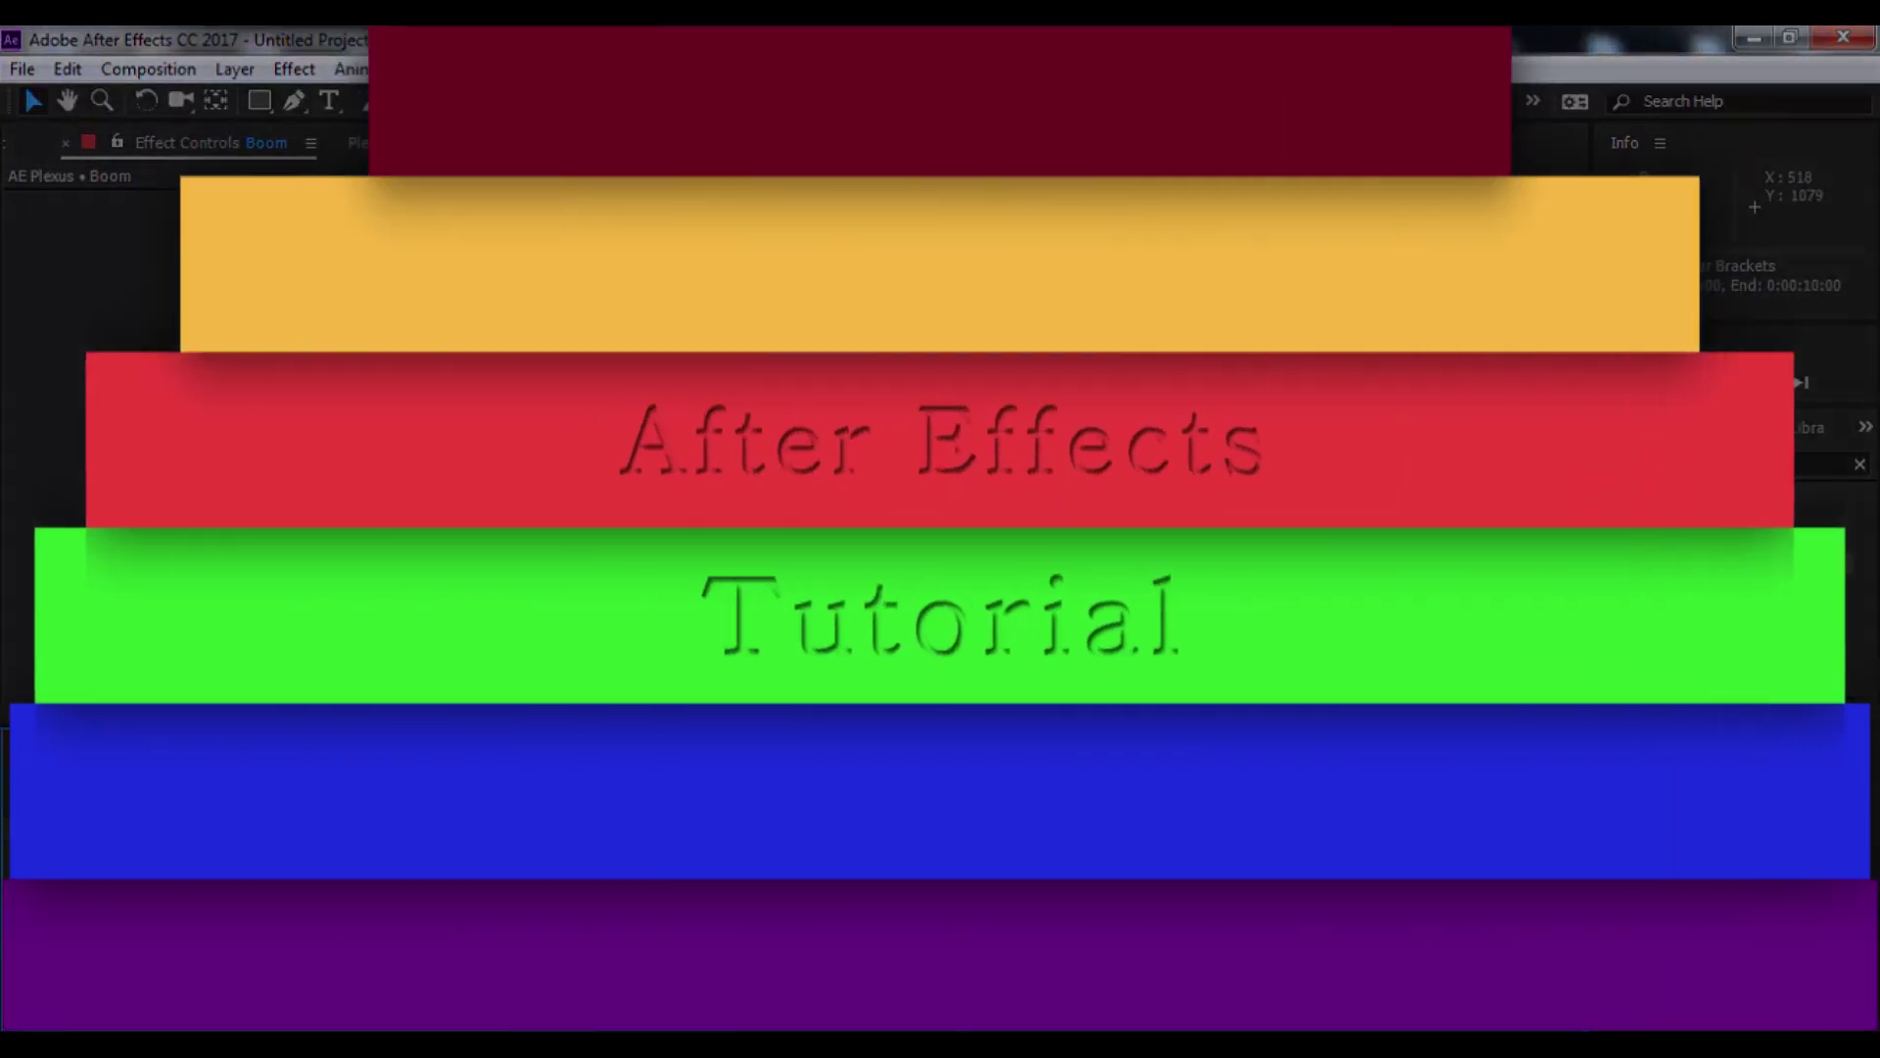